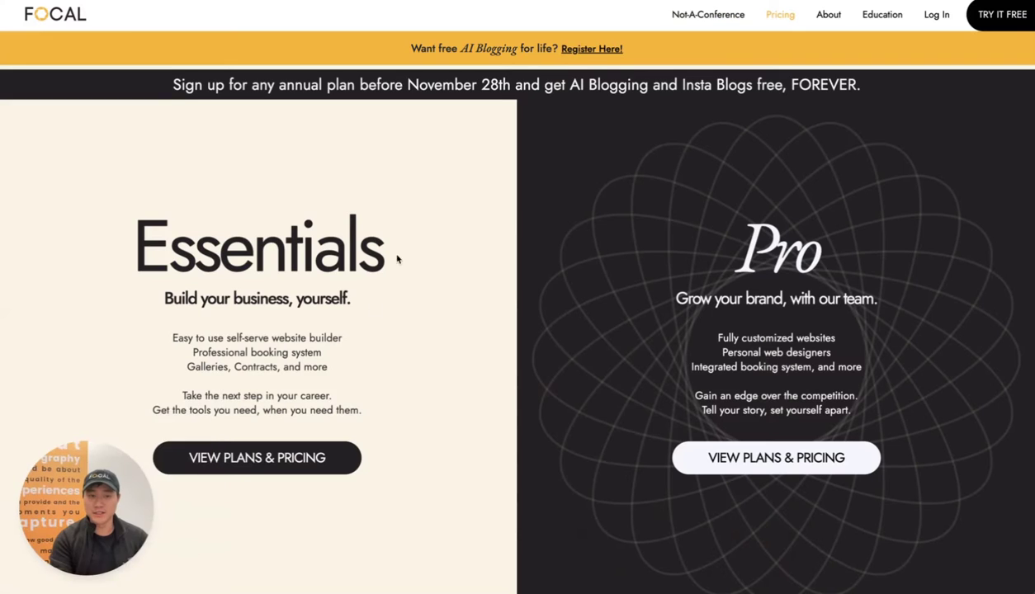
Scroll the Pricing page and open VIEW PLANS & PRICING under the Essentials plan.
scroll(372, 331, down, 2)
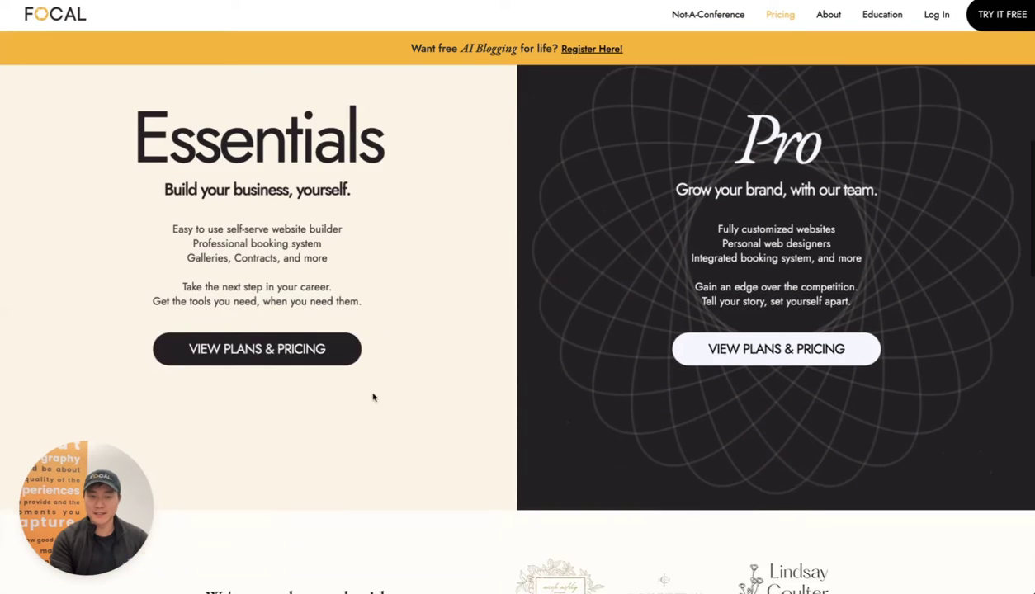
click(328, 350)
Scroll the Taylor Jackson site preview down to the 'Capturing Your Special Moments' About section.
scroll(451, 210, down, 7)
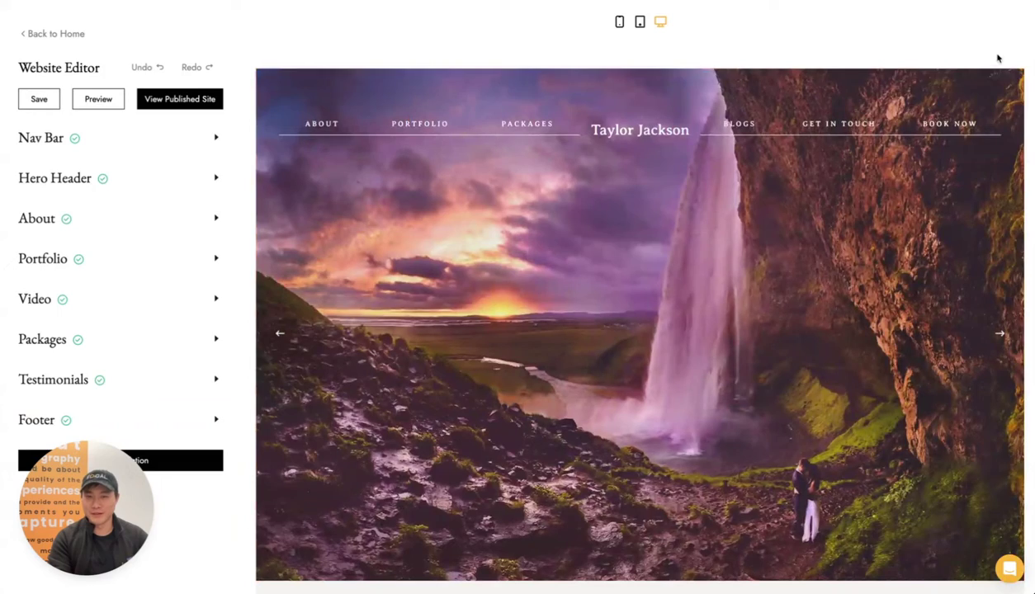
scroll(998, 58, down, 1)
scroll(744, 143, down, 3)
scroll(513, 570, down, 2)
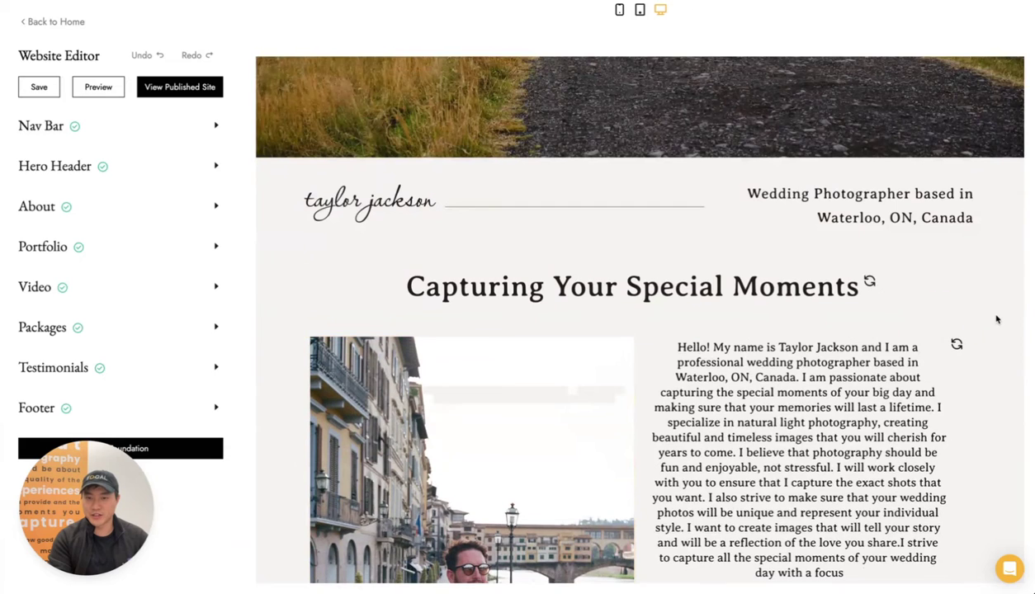
scroll(977, 280, down, 1)
Regenerate the About heading to 'Capturing the Moment – Stories Come Alive Through My Lens!' and review the bio.
click(955, 269)
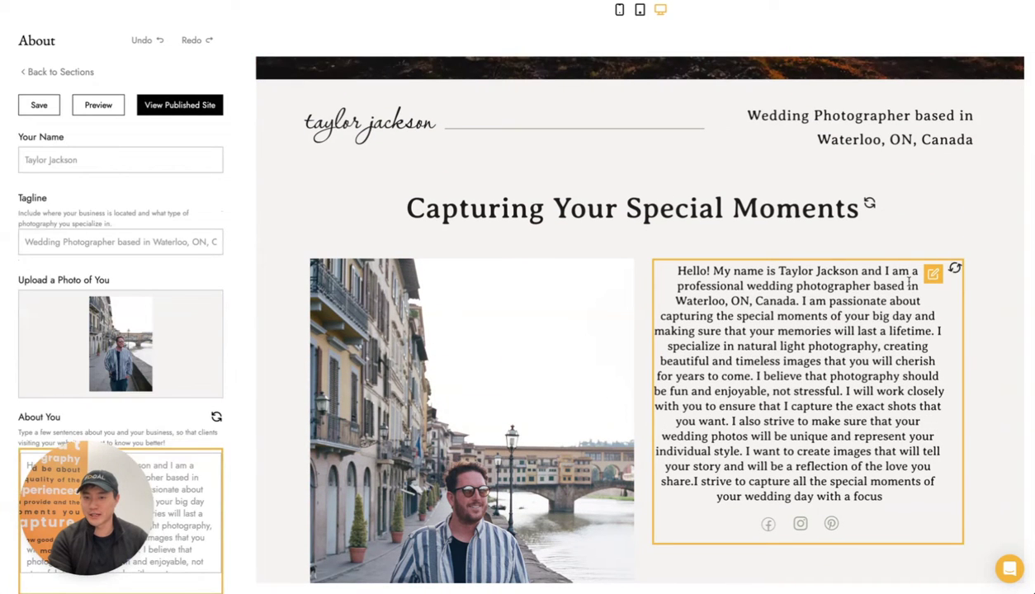
click(869, 208)
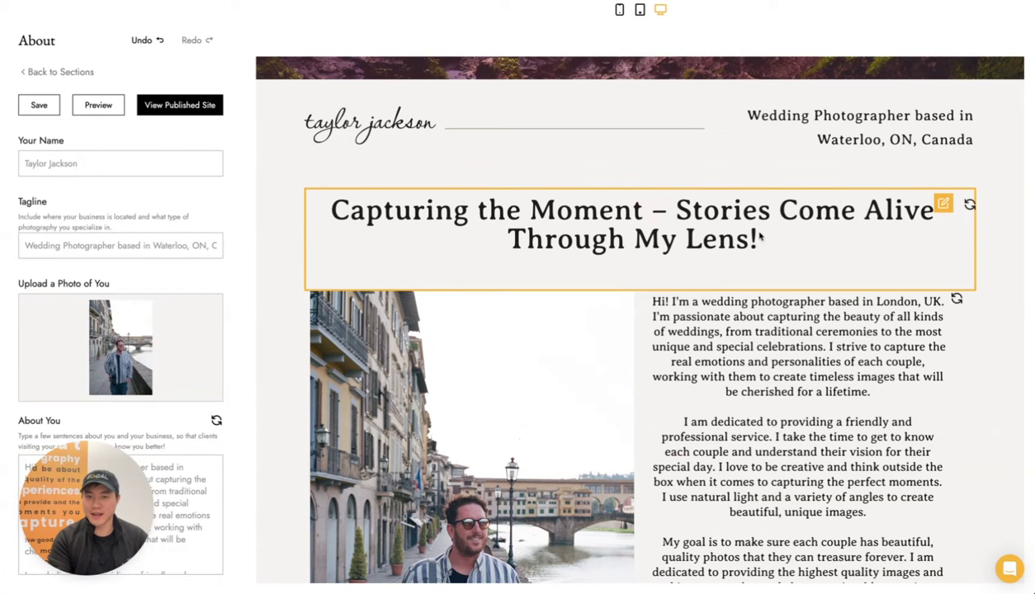
scroll(289, 201, up, 2)
scroll(202, 216, up, 1)
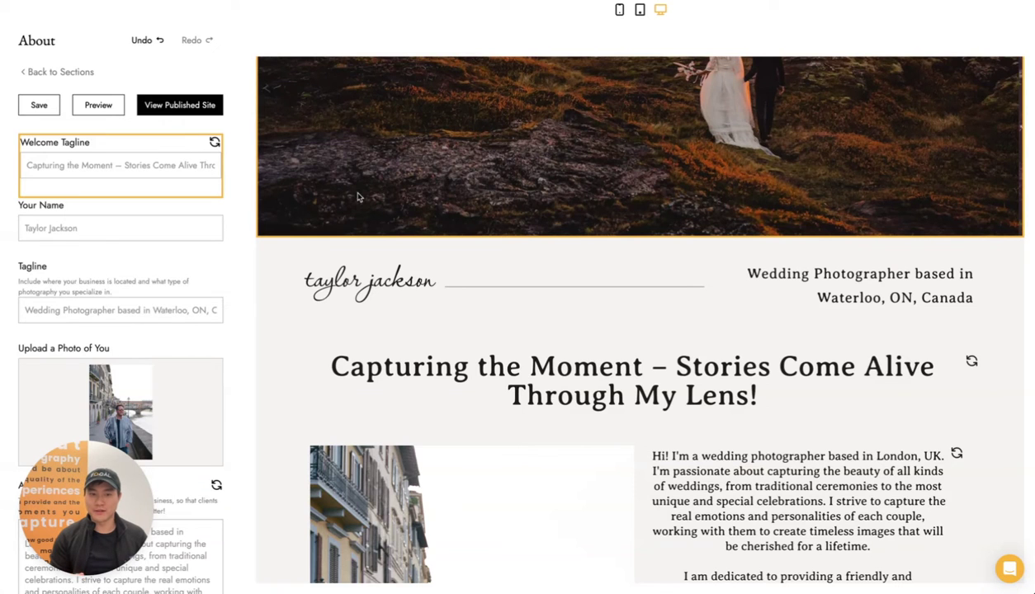
scroll(357, 196, up, 4)
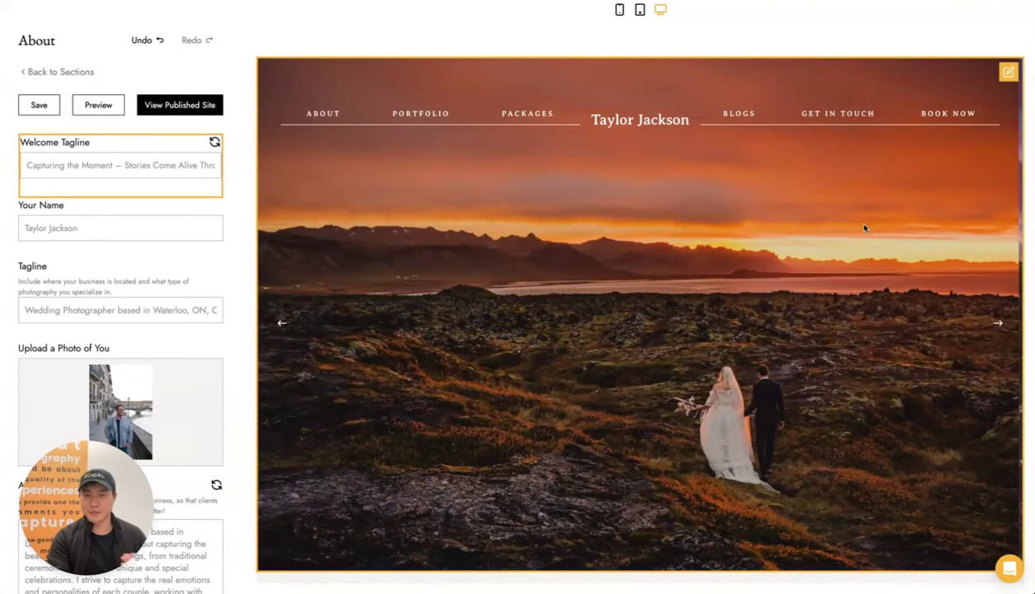
scroll(869, 230, down, 3)
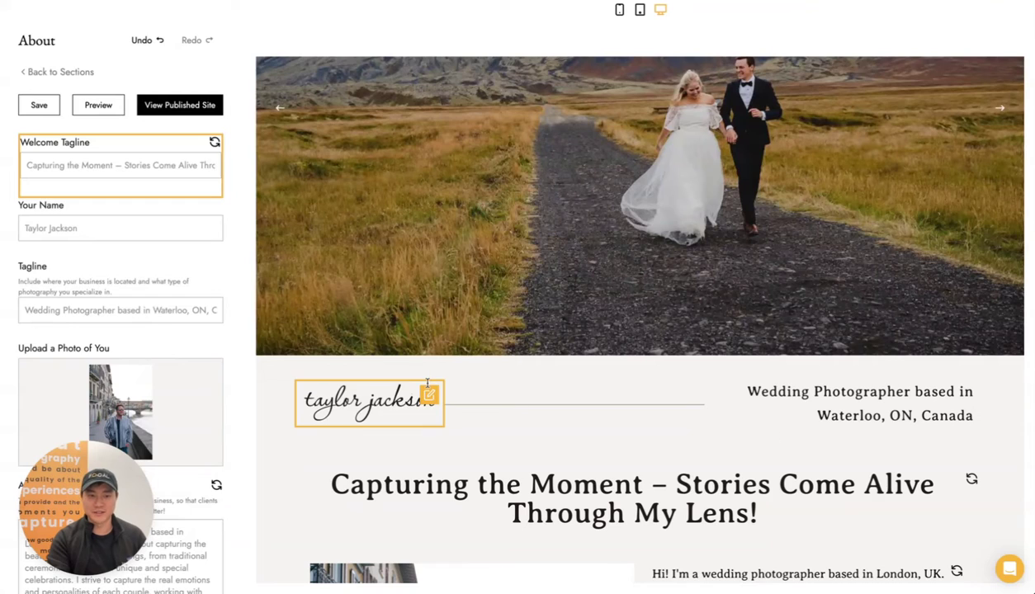
scroll(428, 382, down, 8)
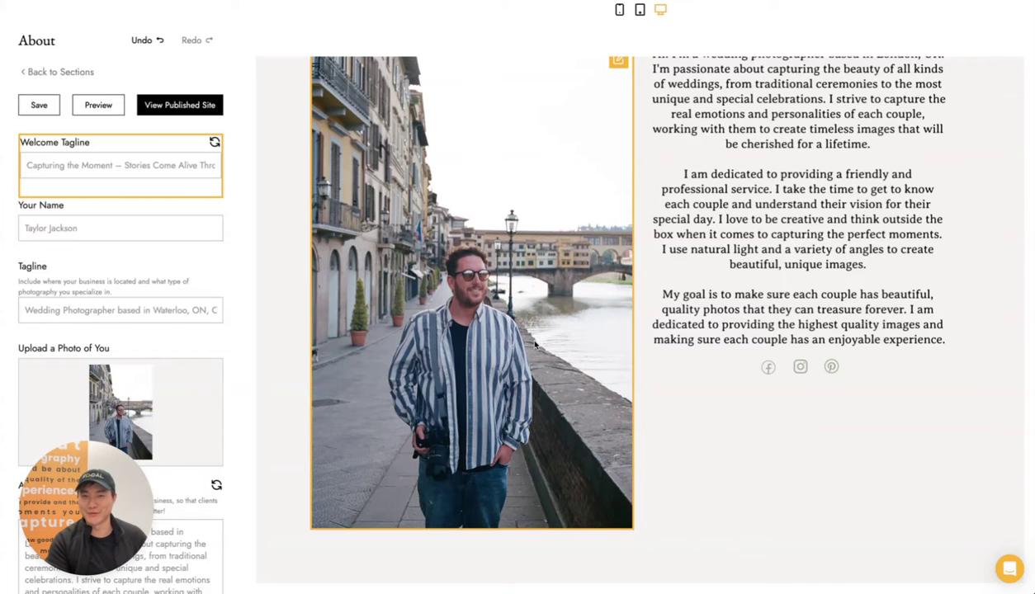
scroll(532, 345, down, 1)
scroll(525, 317, up, 3)
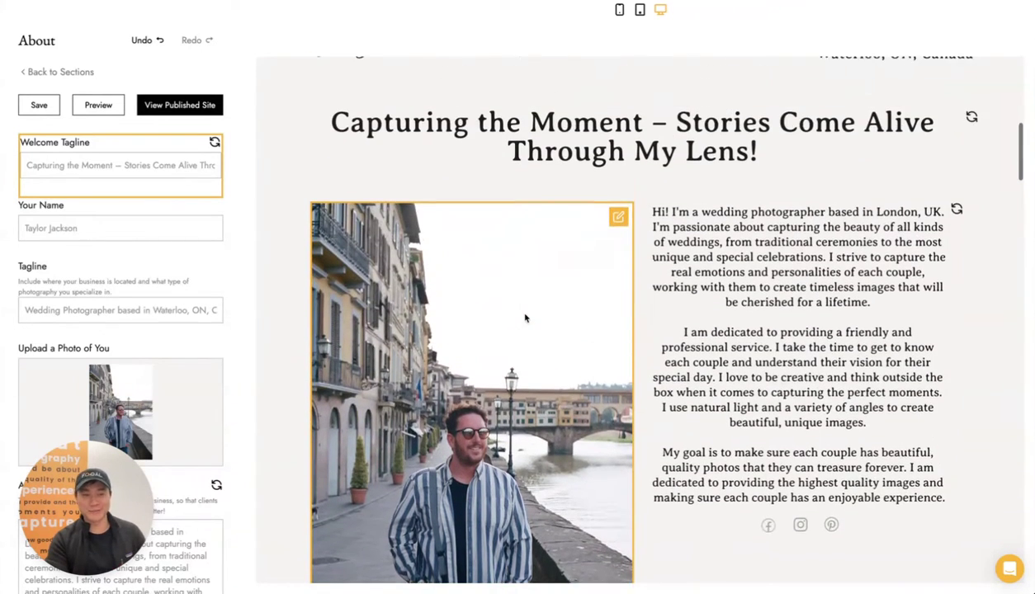
scroll(525, 318, up, 1)
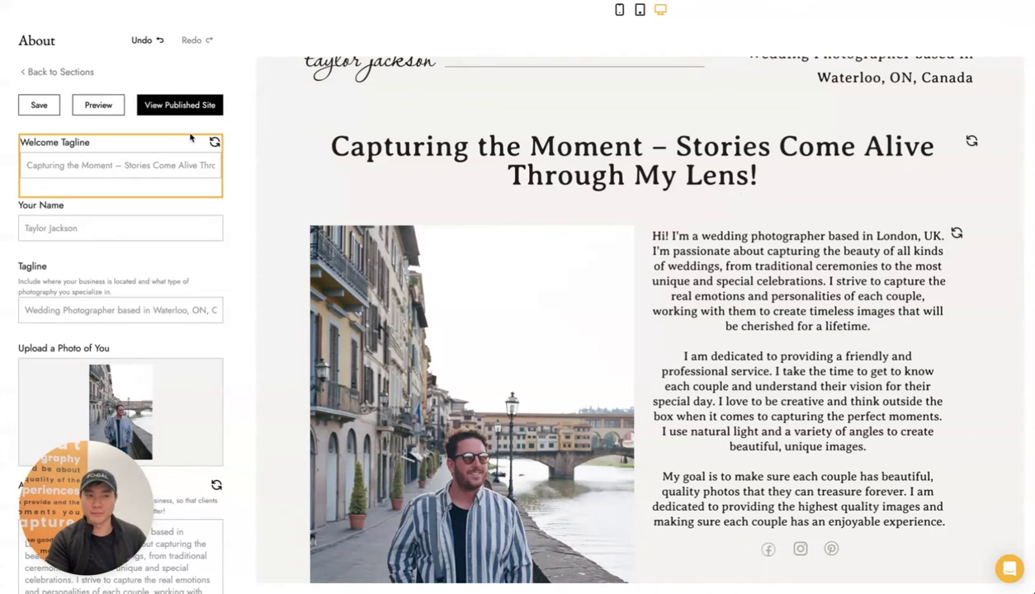
Leave the About settings and return to the list of site sections.
click(70, 72)
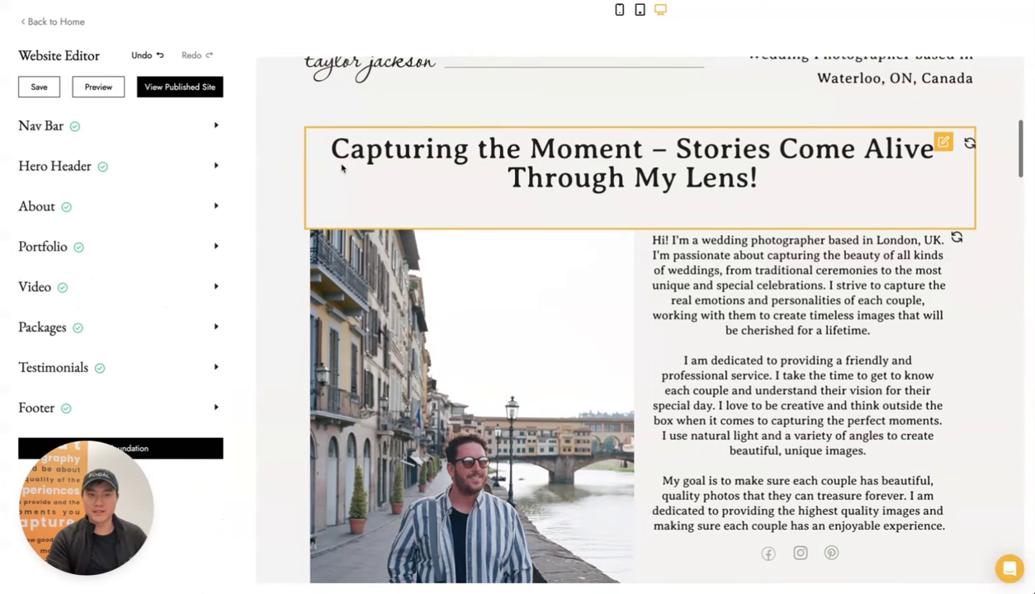
scroll(347, 169, up, 5)
scroll(353, 170, up, 2)
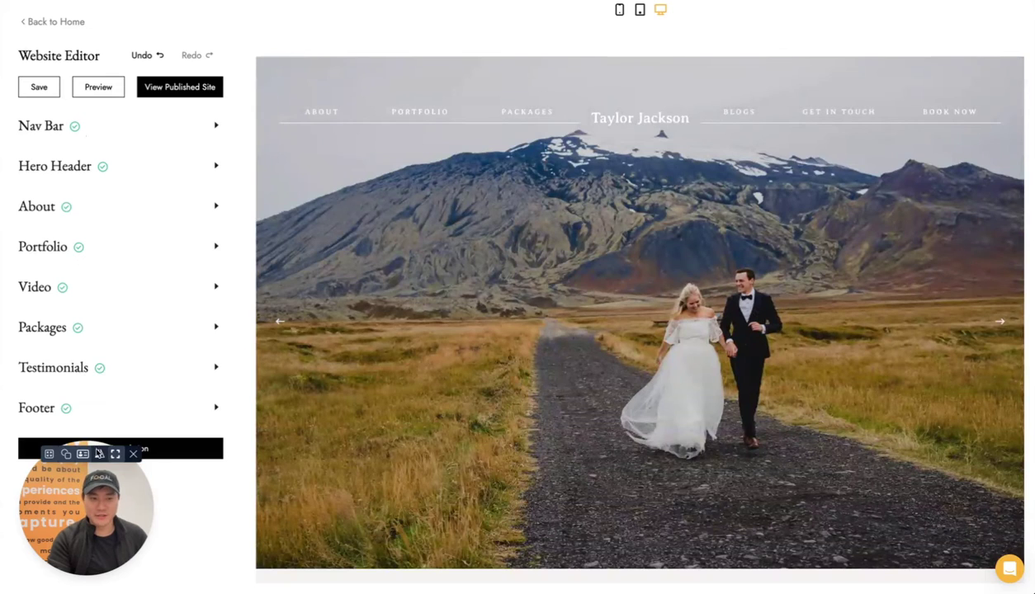
Open Edit Foundation and review the Wanderlust base, Wedding category, colour schemes, fonts and logos.
click(132, 455)
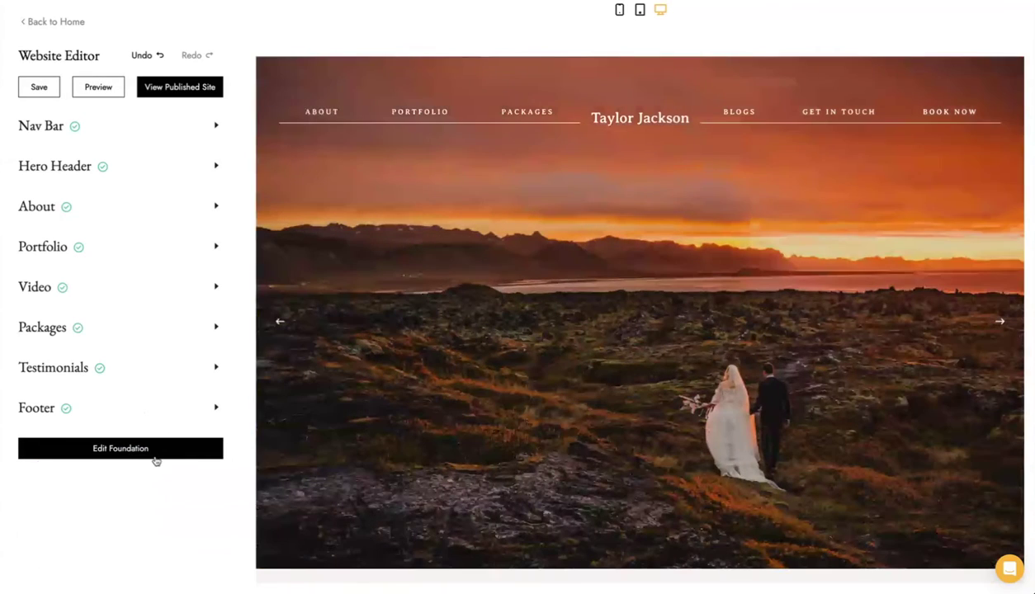
click(156, 457)
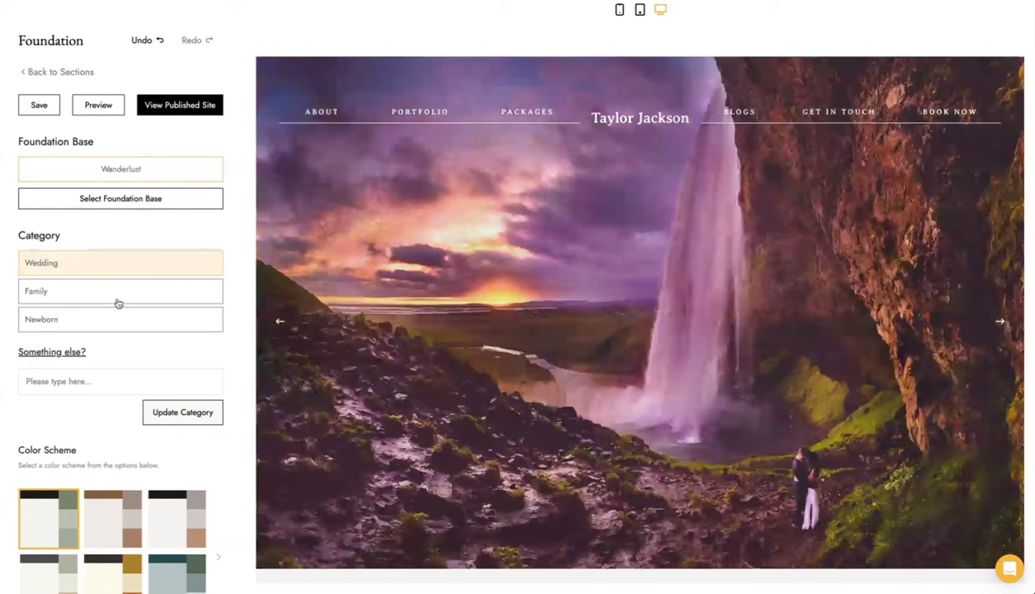
scroll(186, 240, down, 8)
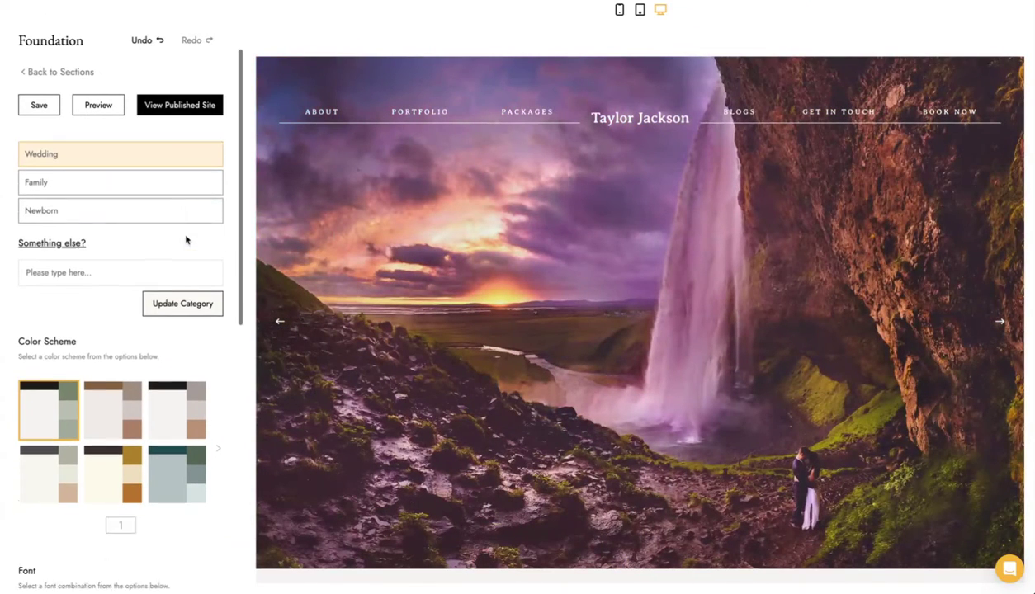
scroll(186, 240, down, 4)
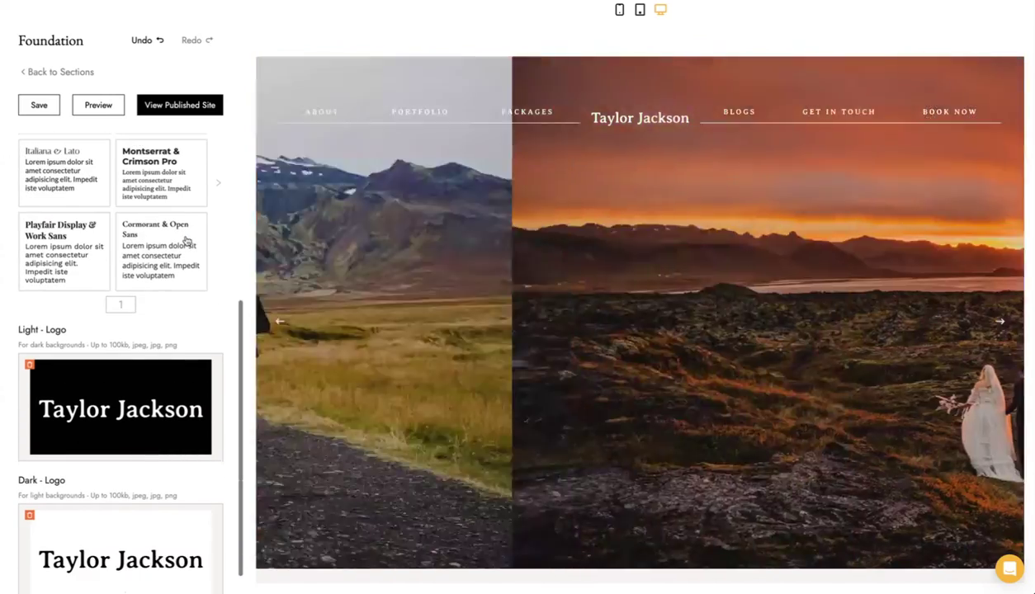
mouse_move(164, 339)
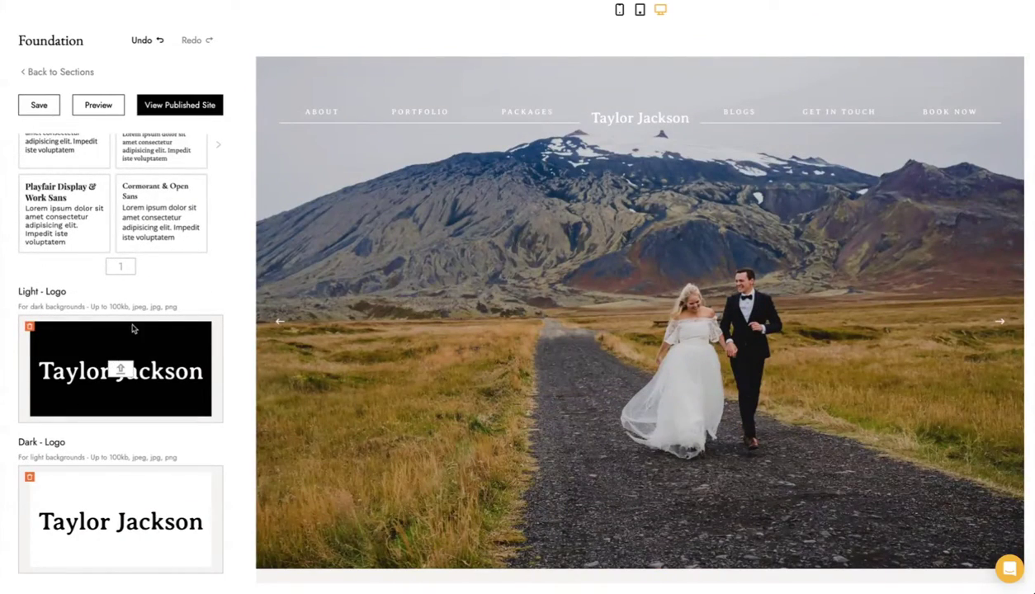
scroll(167, 416, up, 5)
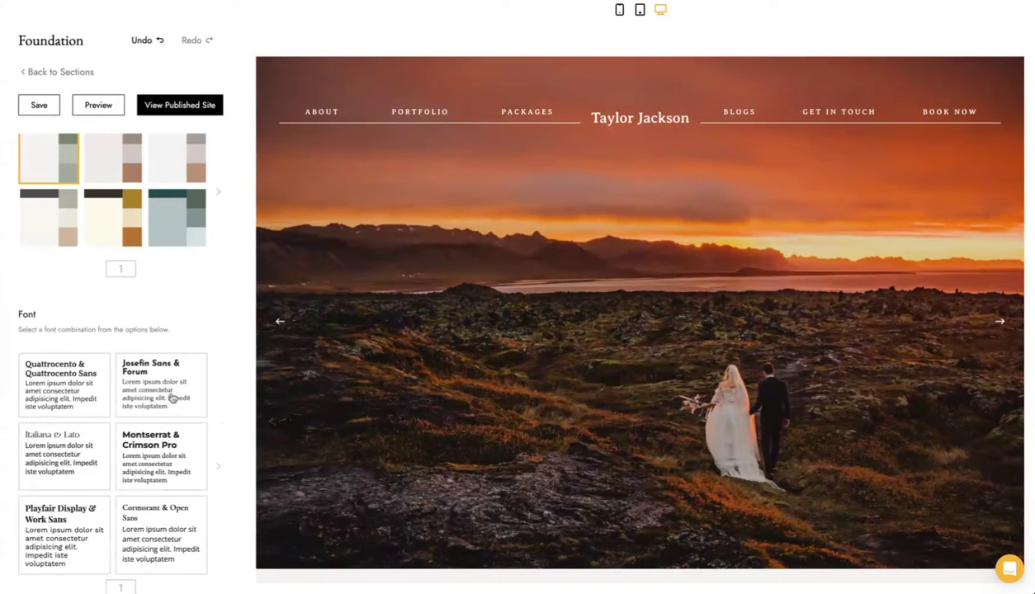
scroll(172, 397, up, 1)
scroll(152, 346, up, 6)
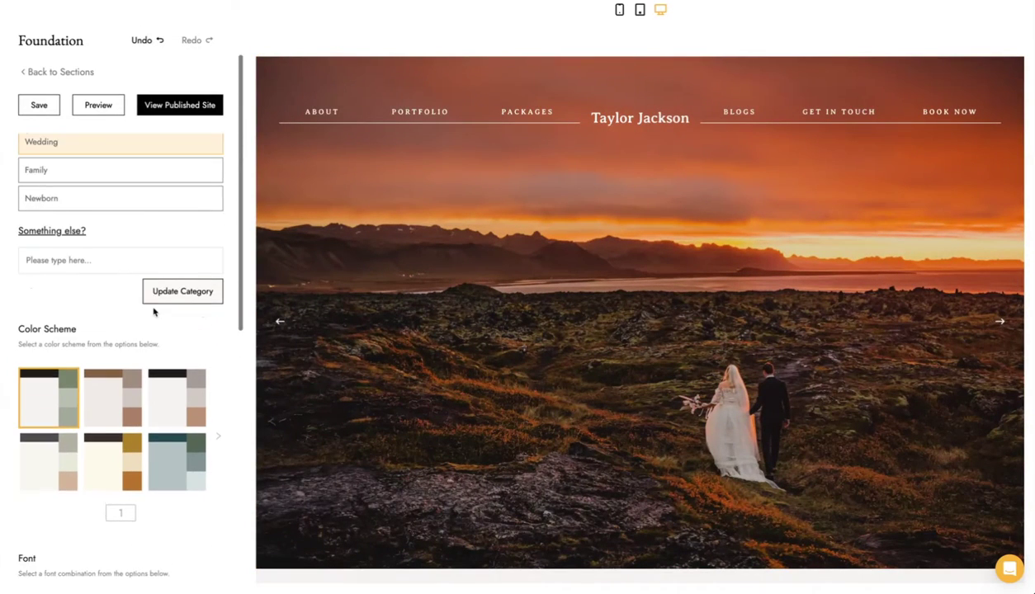
scroll(143, 258, up, 1)
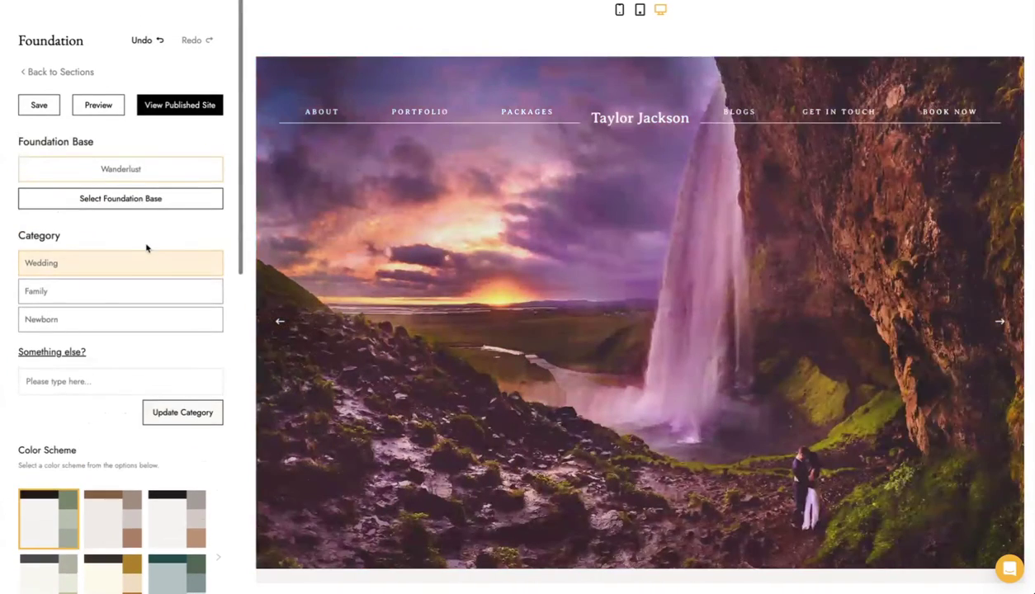
Switch the foundation base to Champagne and check it in the phone-size preview.
click(123, 206)
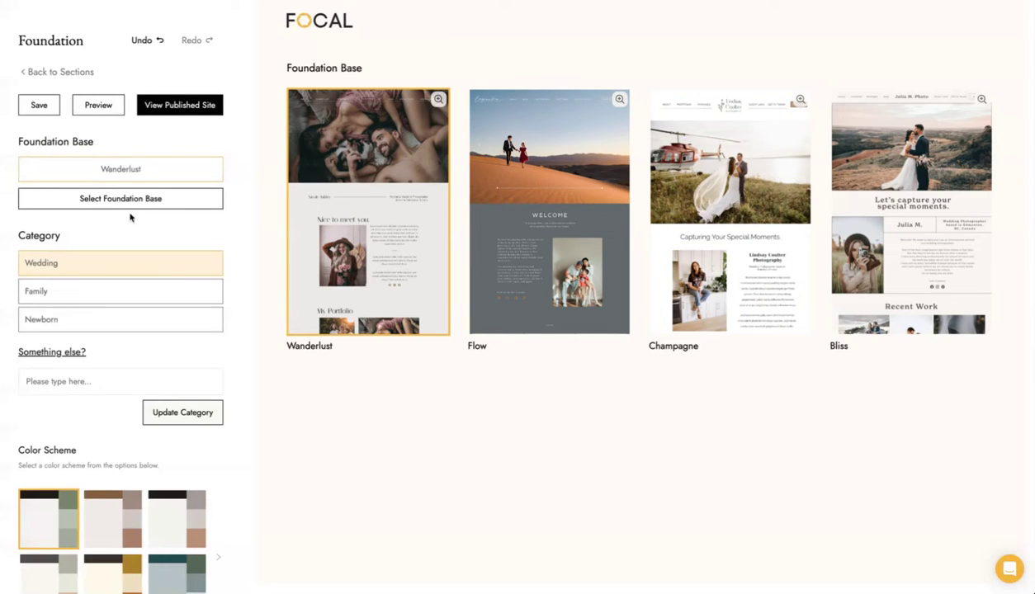
click(766, 218)
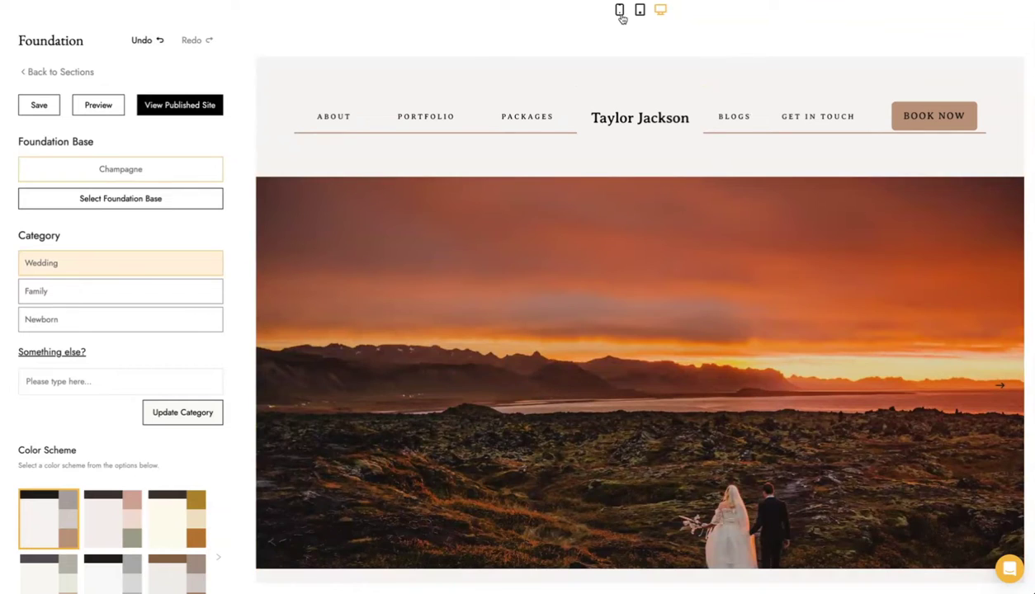
click(621, 12)
scroll(682, 221, down, 10)
scroll(682, 221, down, 8)
scroll(683, 222, up, 6)
scroll(682, 220, up, 12)
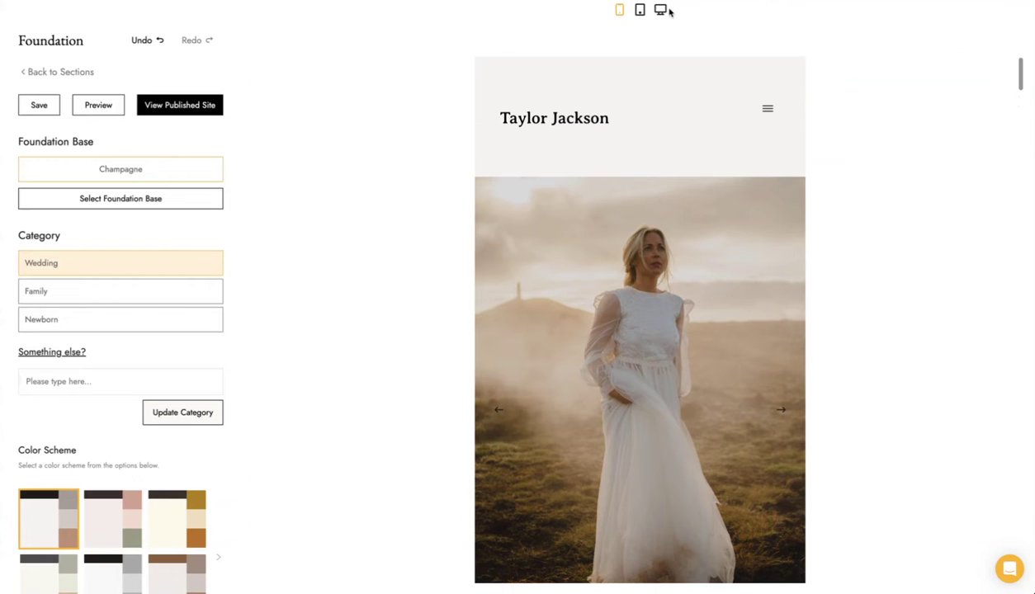
click(661, 10)
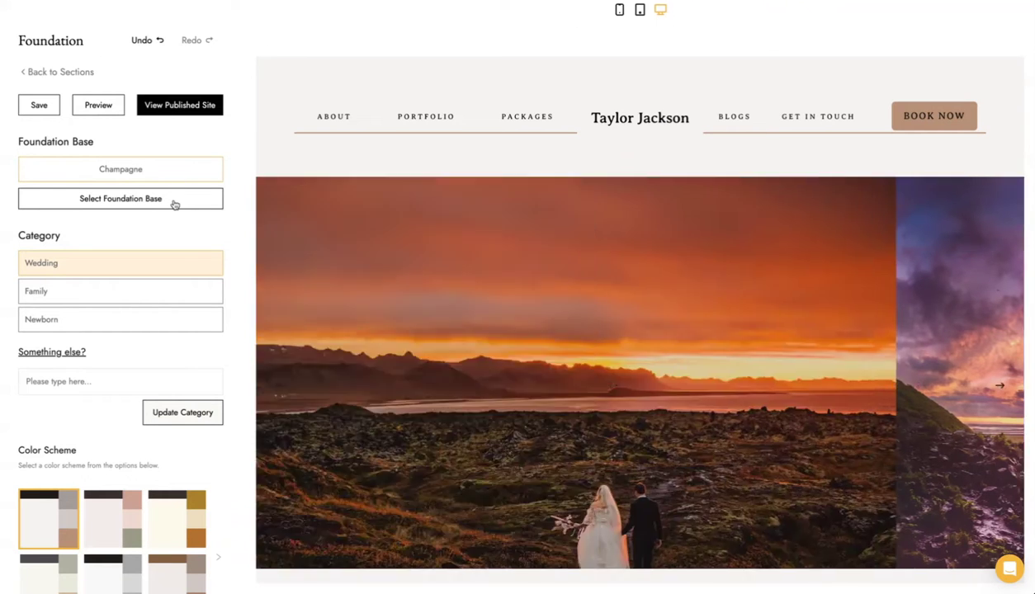
Try the Bliss base, then the Flow base, on the site.
click(175, 199)
click(890, 192)
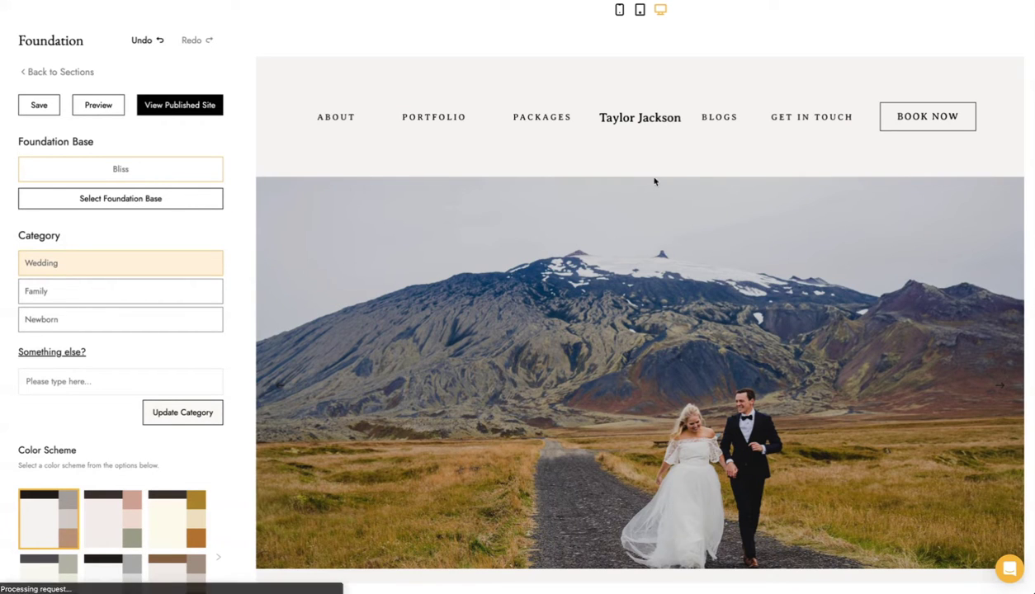
click(174, 199)
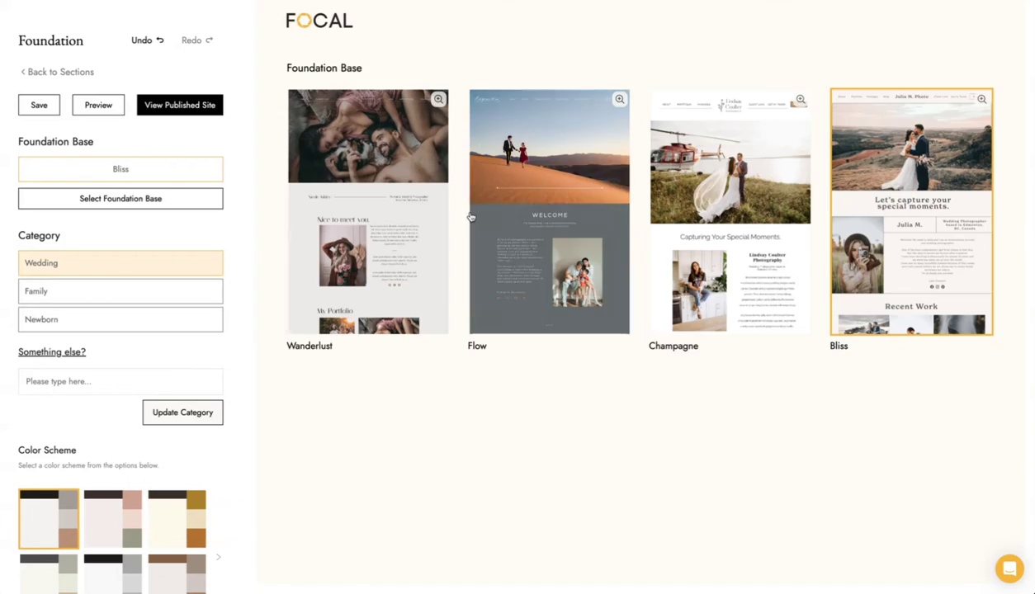
click(502, 216)
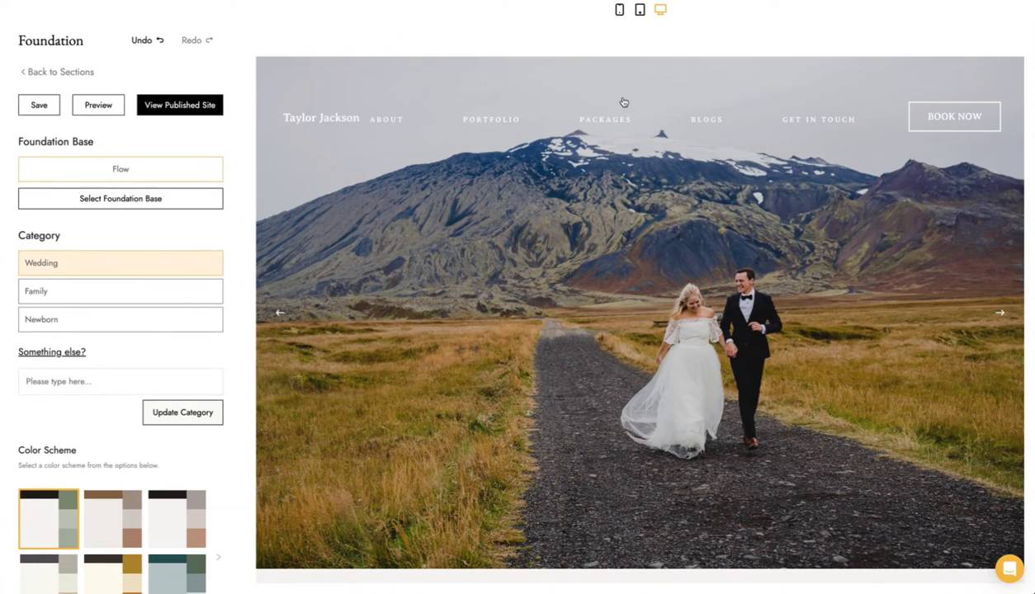
scroll(506, 314, down, 6)
scroll(663, 321, up, 4)
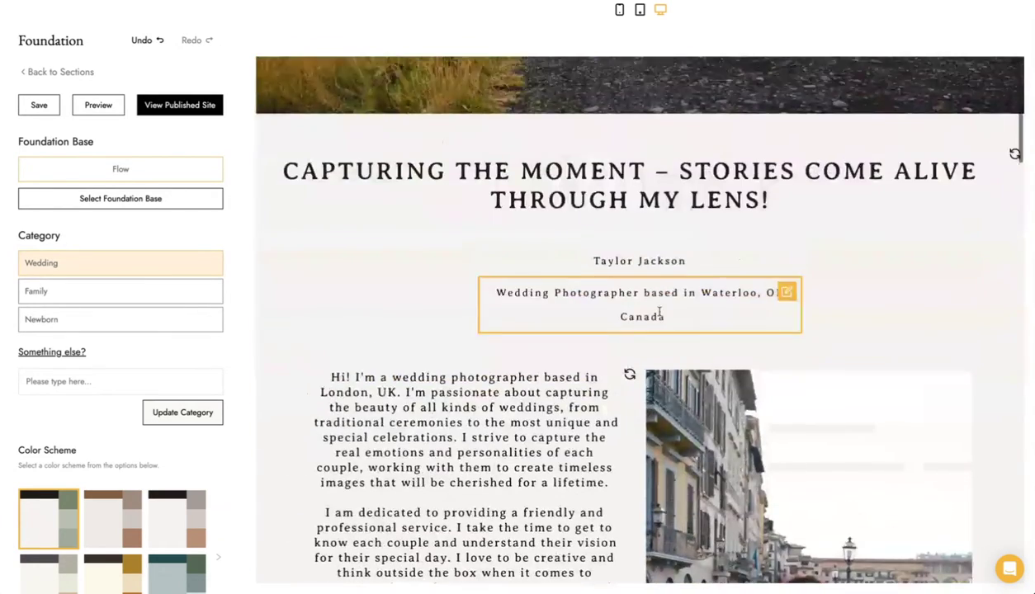
scroll(662, 322, up, 3)
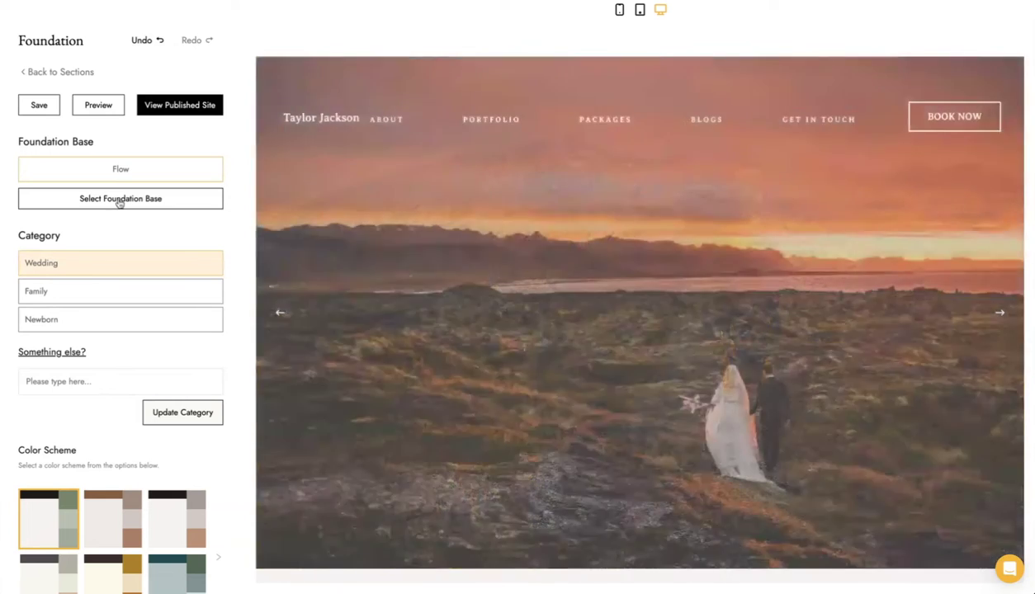
Switch back to the Champagne base and bring up the foundation base gallery again.
click(116, 199)
click(728, 145)
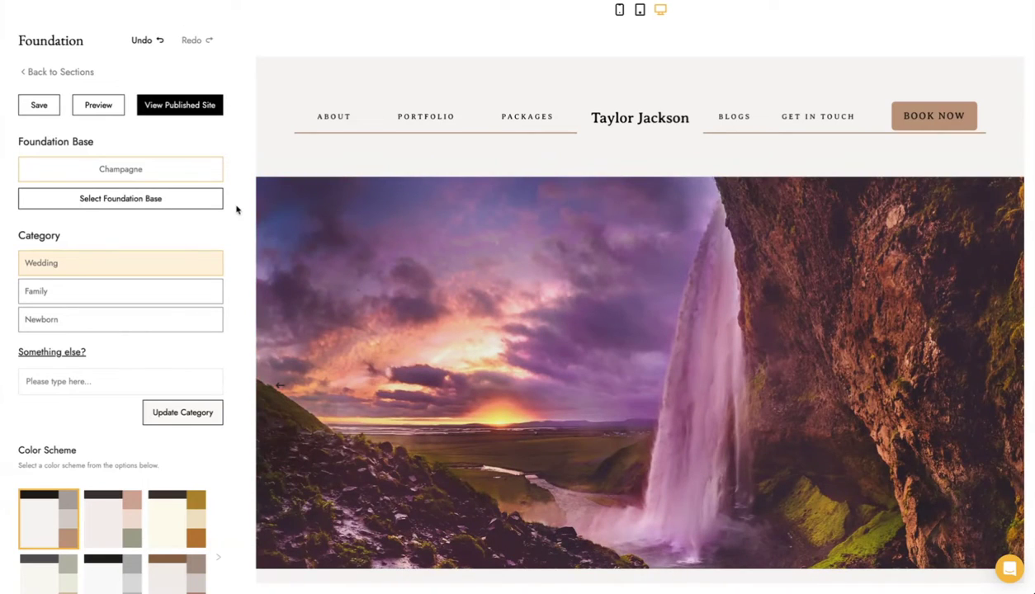
scroll(582, 421, down, 7)
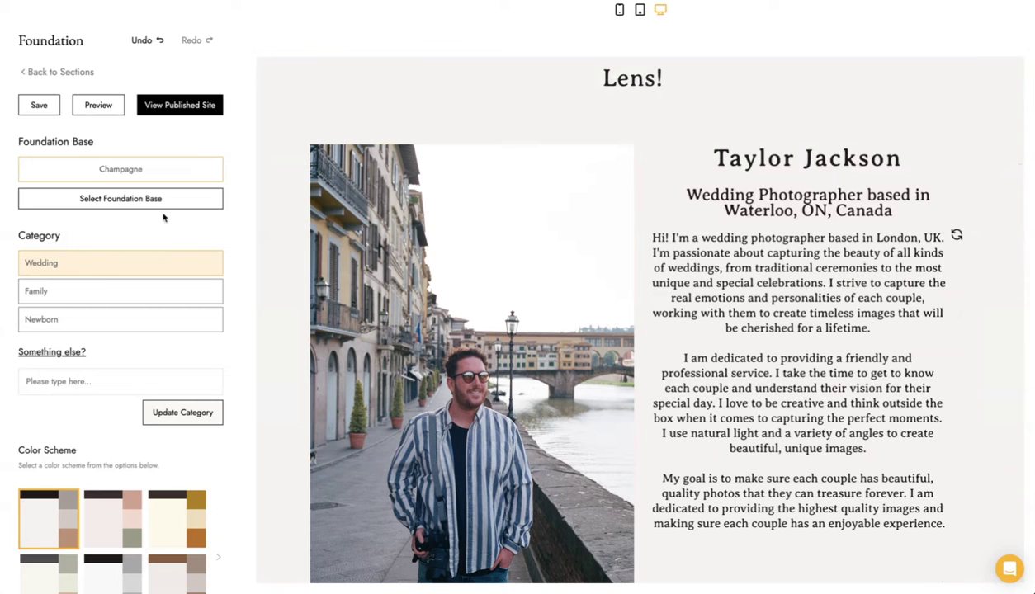
scroll(303, 283, up, 3)
click(110, 263)
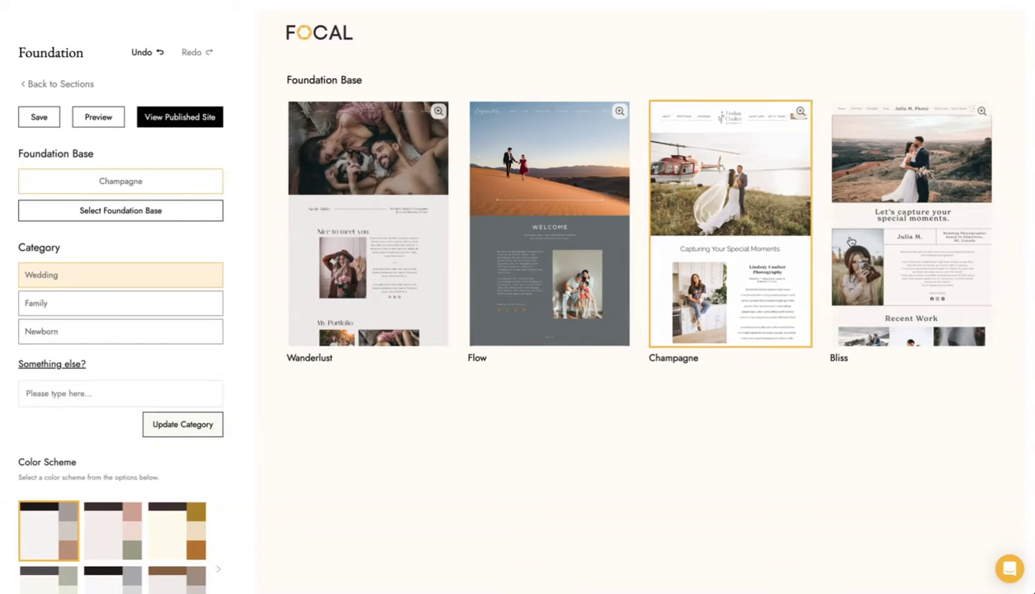
Keep the Champagne base design and return to the site preview.
click(718, 247)
scroll(827, 260, down, 8)
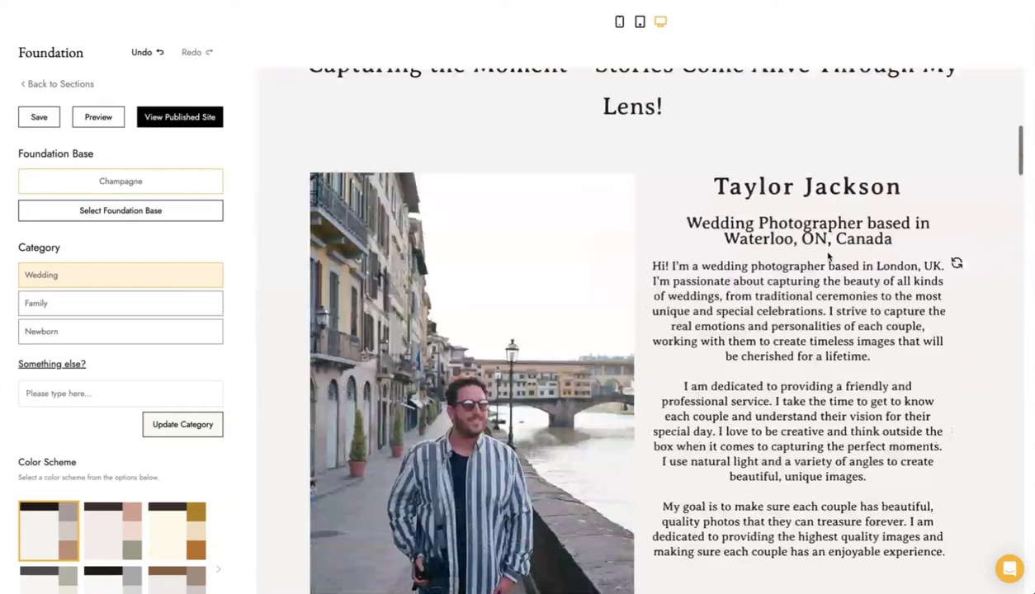
scroll(478, 162, up, 2)
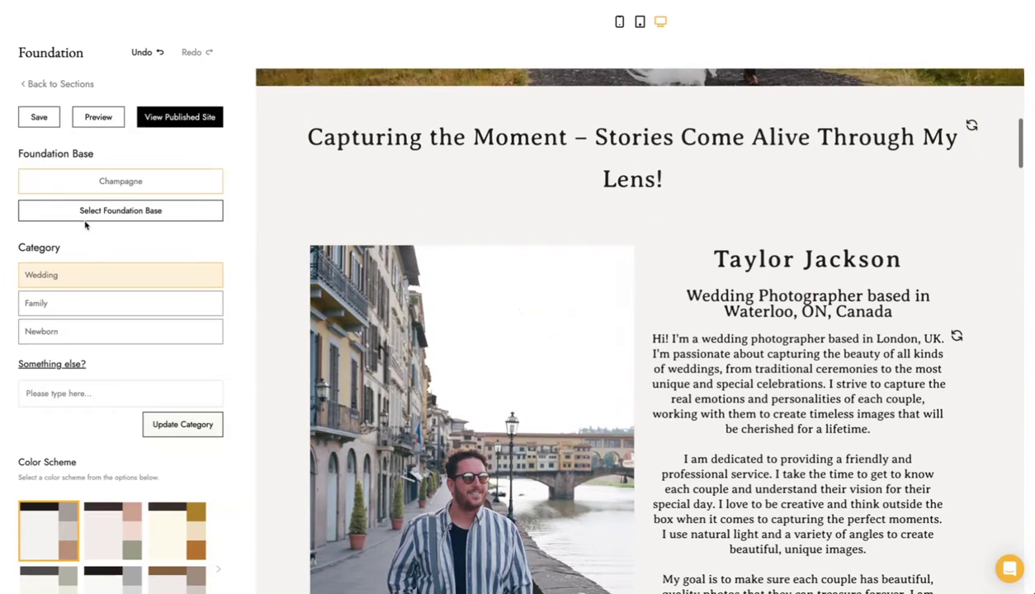
scroll(105, 320, down, 3)
Try several colour schemes and settle on the brown-toned scheme.
click(157, 307)
click(125, 363)
click(166, 369)
scroll(520, 289, up, 1)
scroll(532, 300, down, 2)
scroll(532, 300, down, 6)
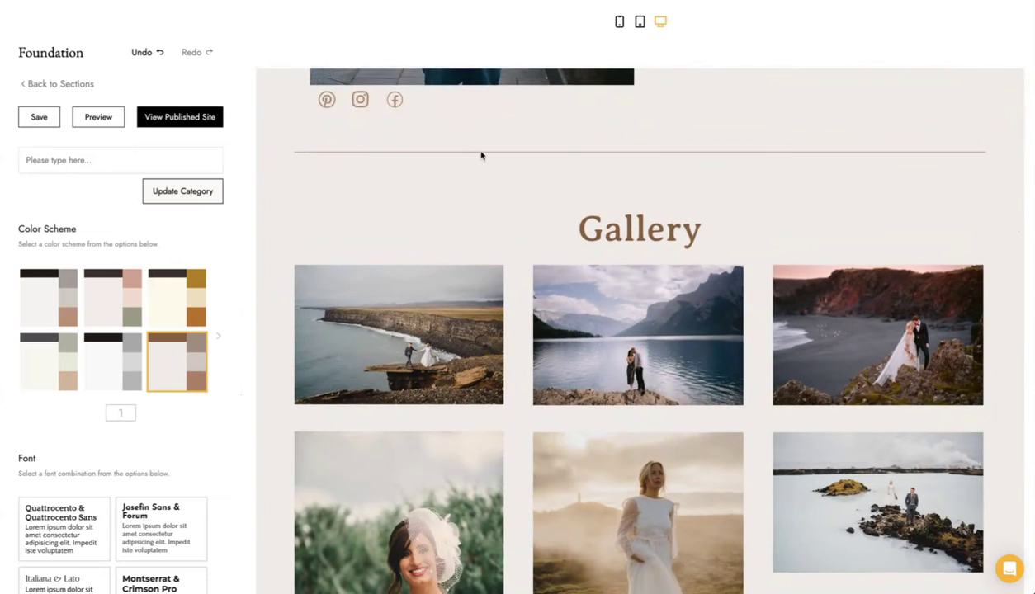
scroll(194, 236, down, 5)
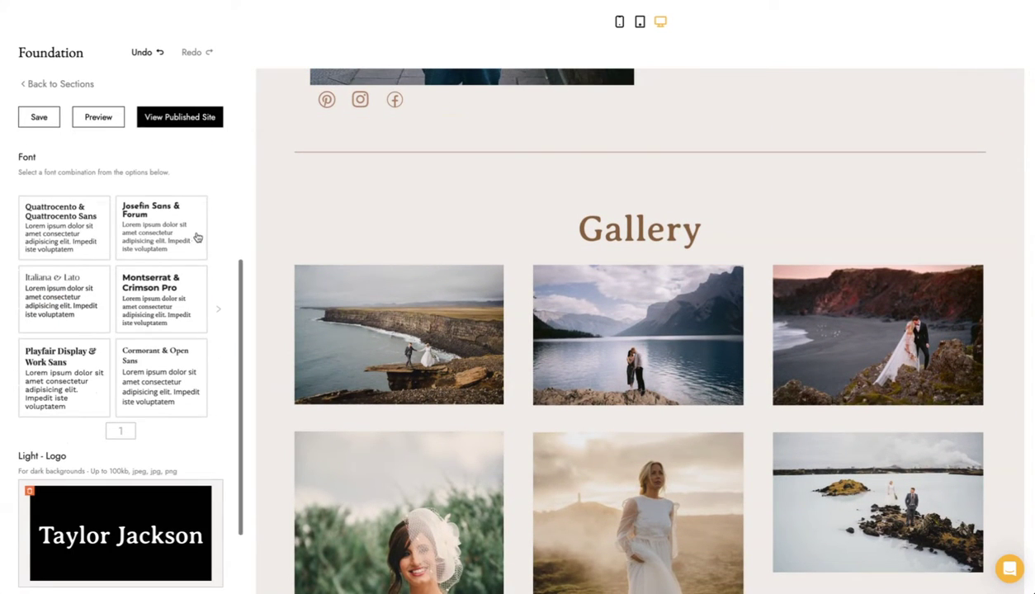
Try font pairings such as Josefin Sans & Forum, ending on Cormorant & Open Sans.
click(186, 232)
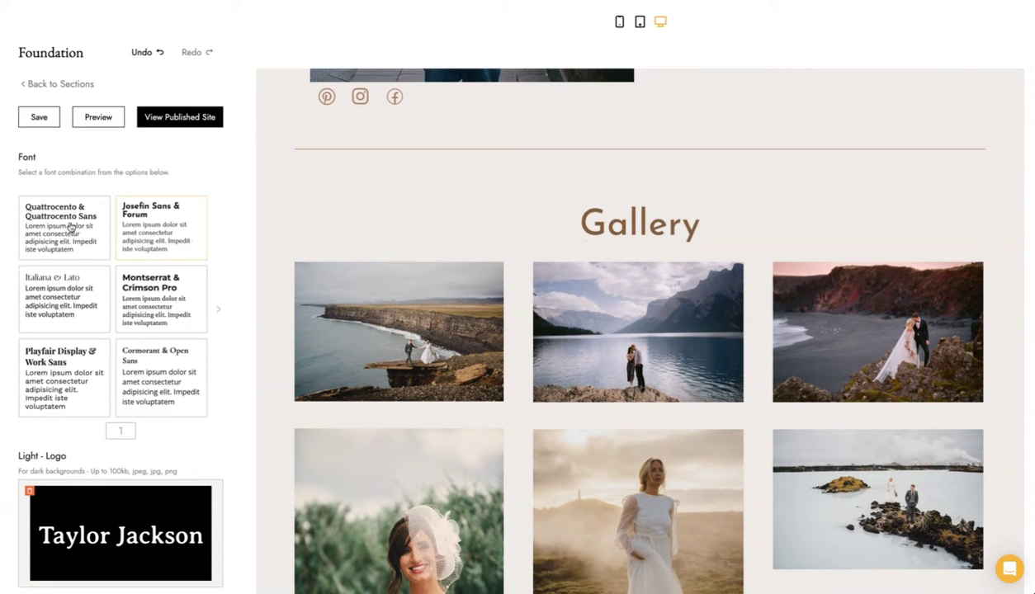
click(66, 375)
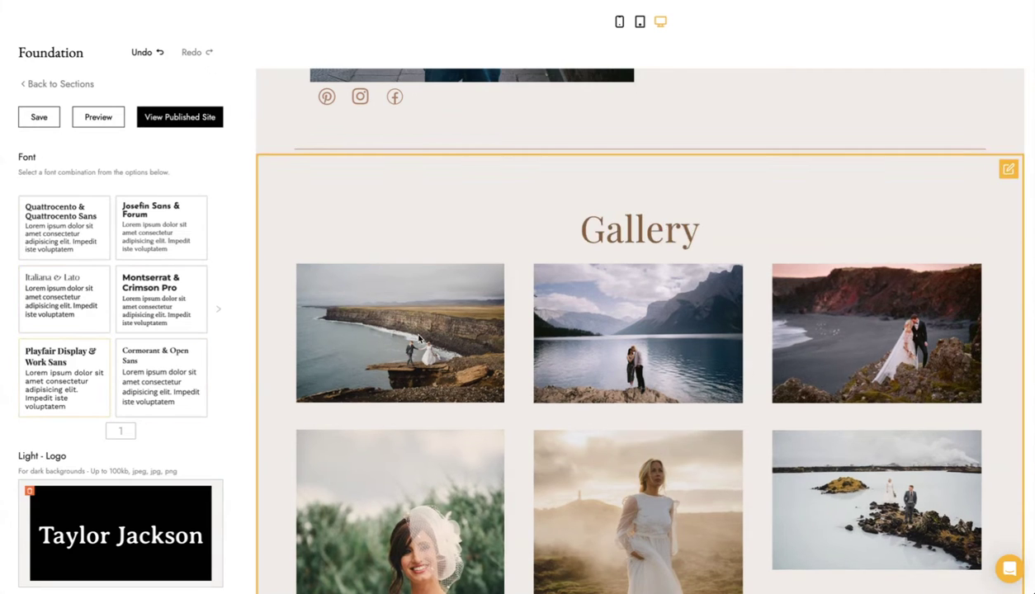
scroll(418, 338, down, 8)
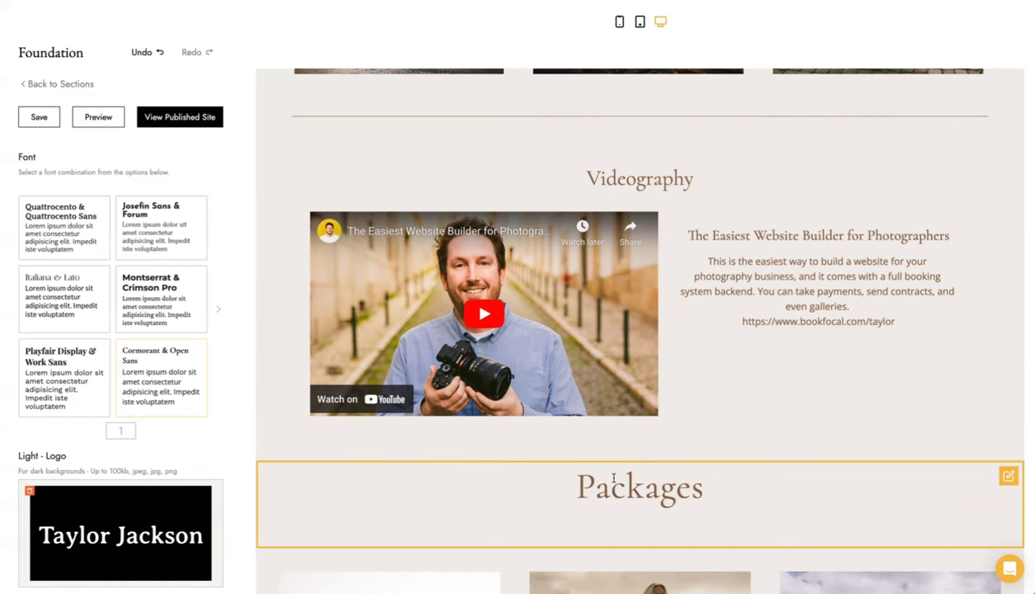
scroll(610, 490, down, 4)
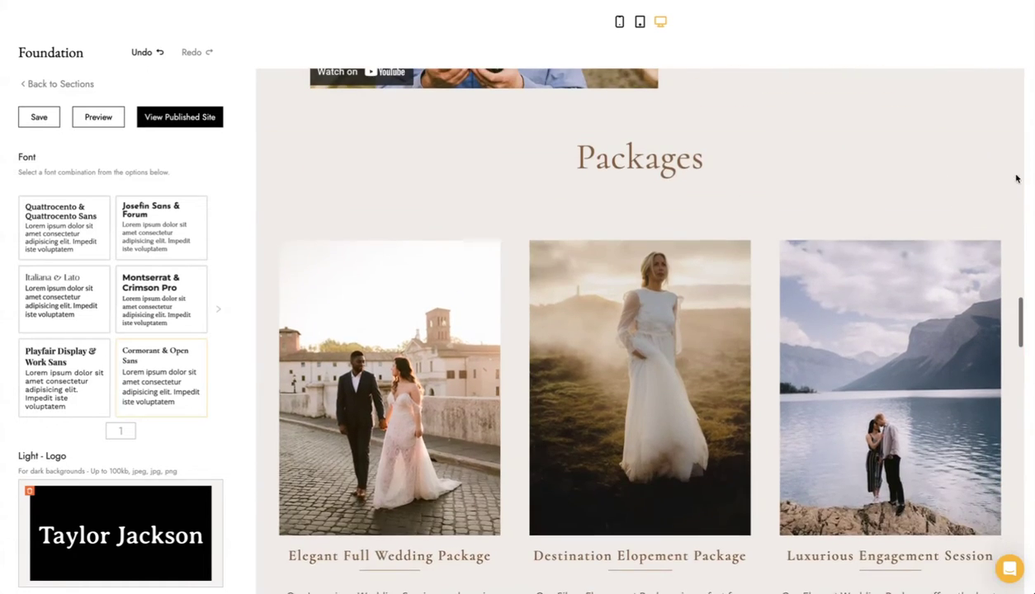
click(1008, 150)
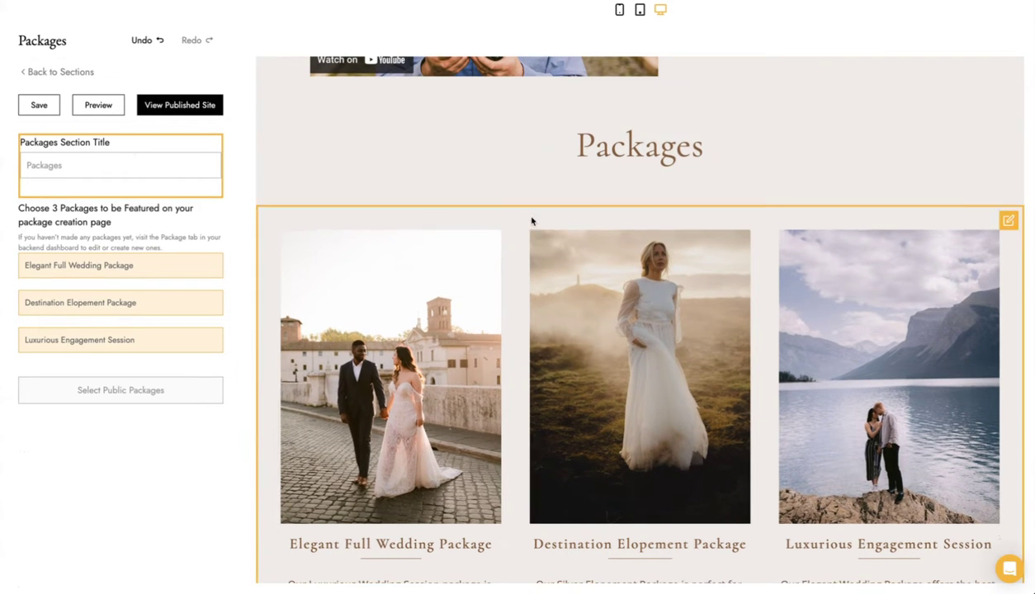
click(47, 71)
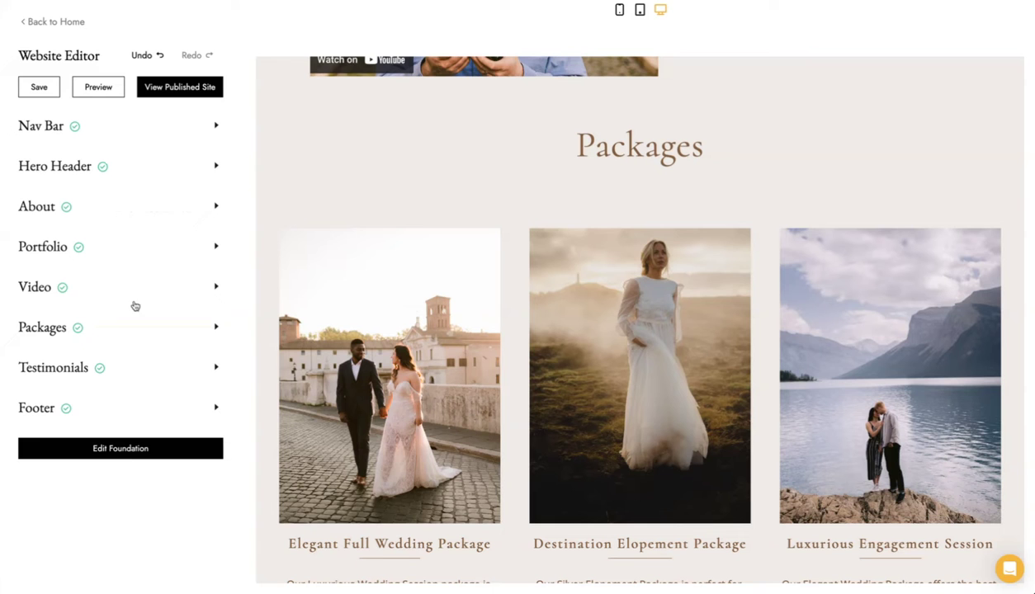
click(125, 447)
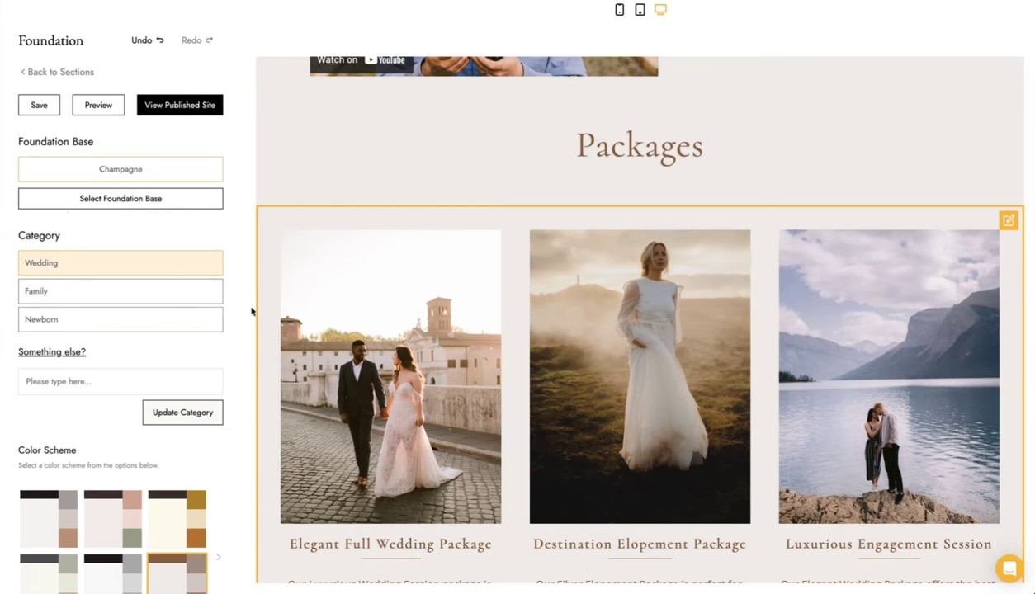
scroll(238, 342, down, 7)
scroll(168, 316, down, 4)
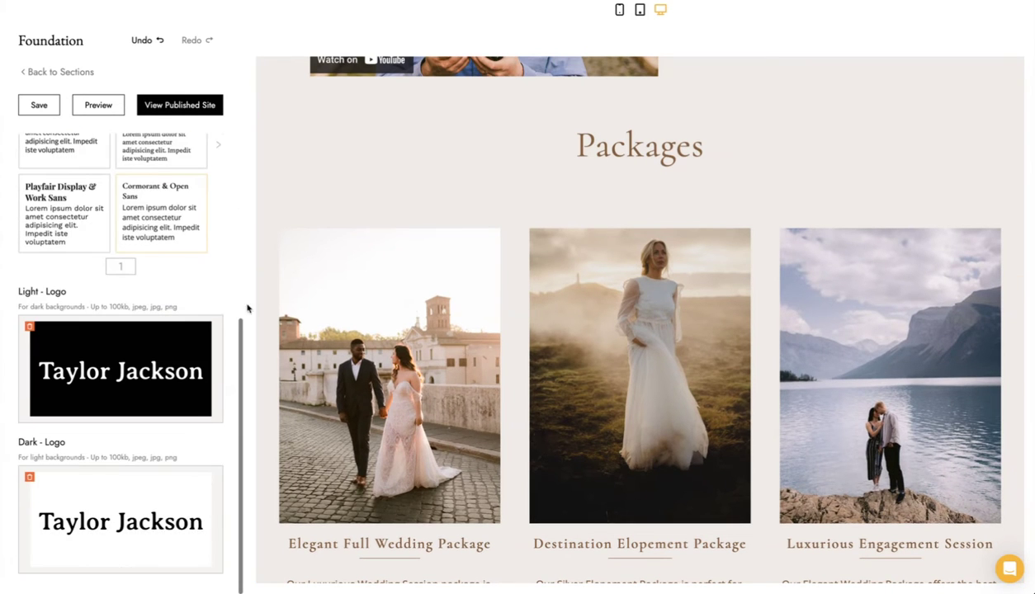
scroll(589, 252, up, 2)
scroll(590, 251, down, 6)
scroll(589, 252, up, 10)
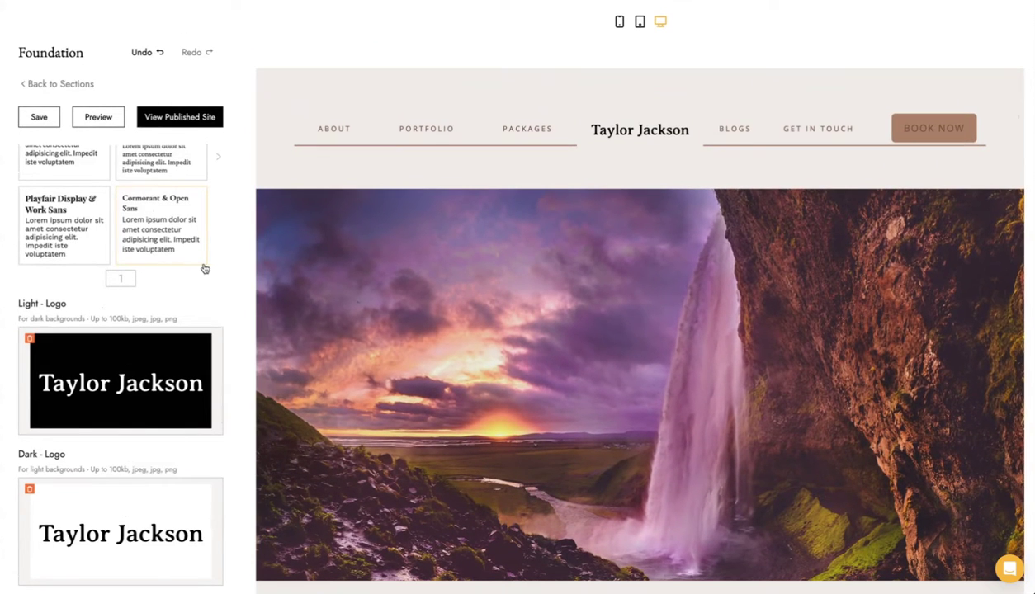
Upload the leaf Taylor Jackson Photography logo as both the dark and light logos.
mouse_move(163, 361)
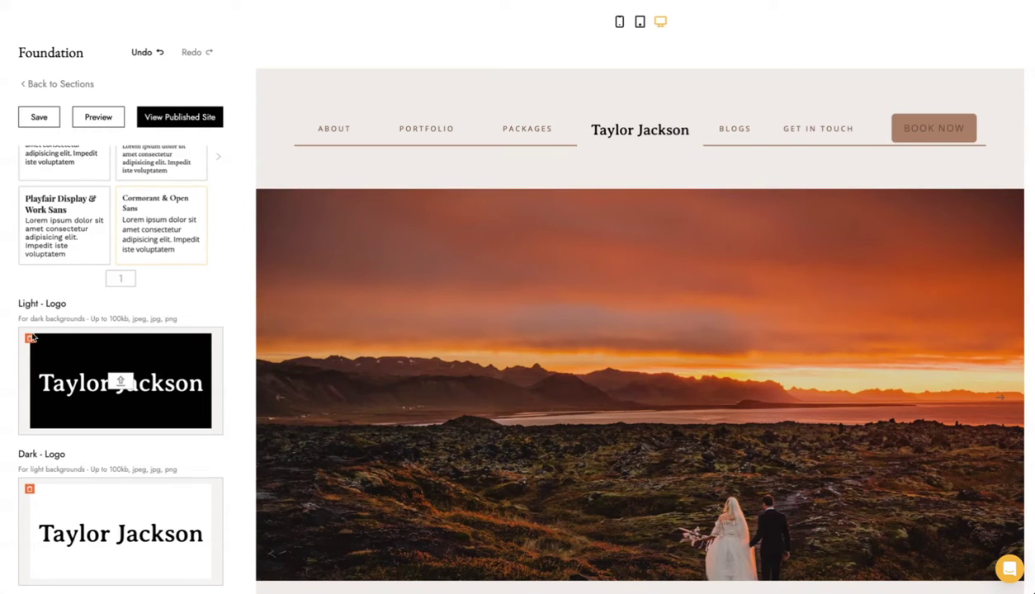
click(27, 340)
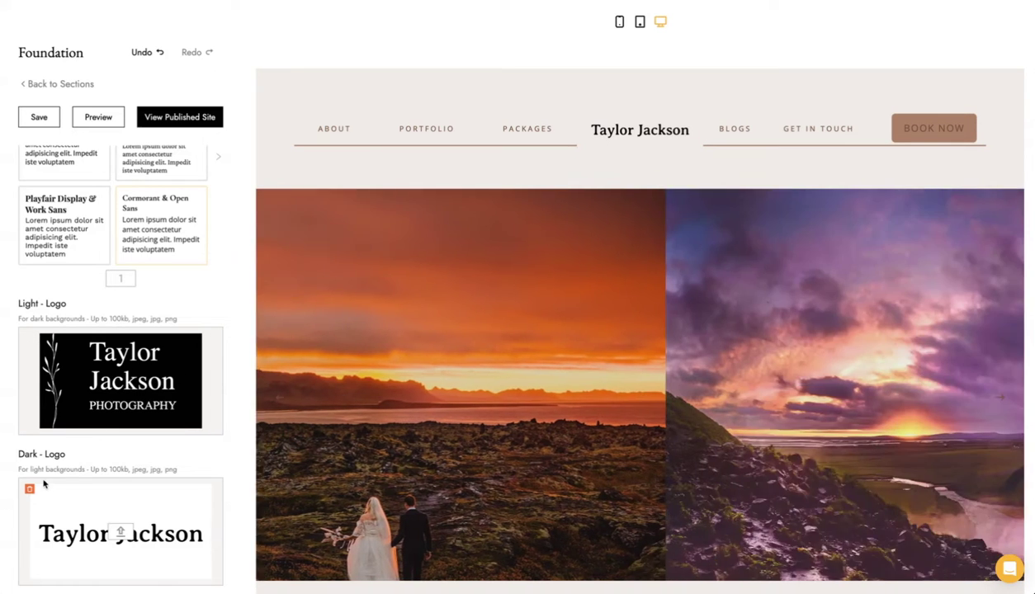
click(30, 489)
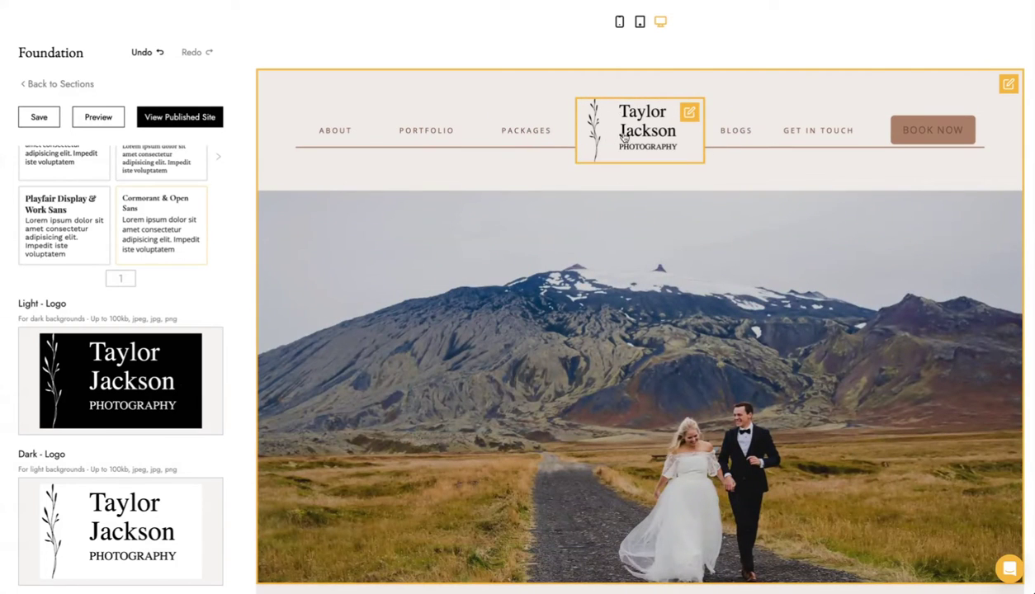
Save to publish the Foundation logo change.
scroll(174, 282, up, 1)
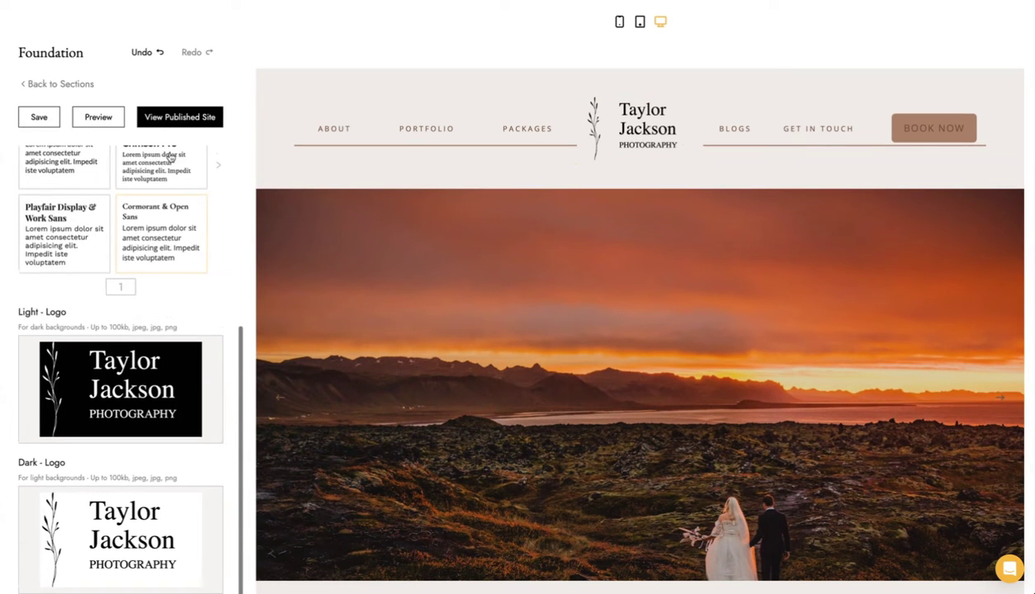
scroll(177, 284, up, 8)
click(31, 116)
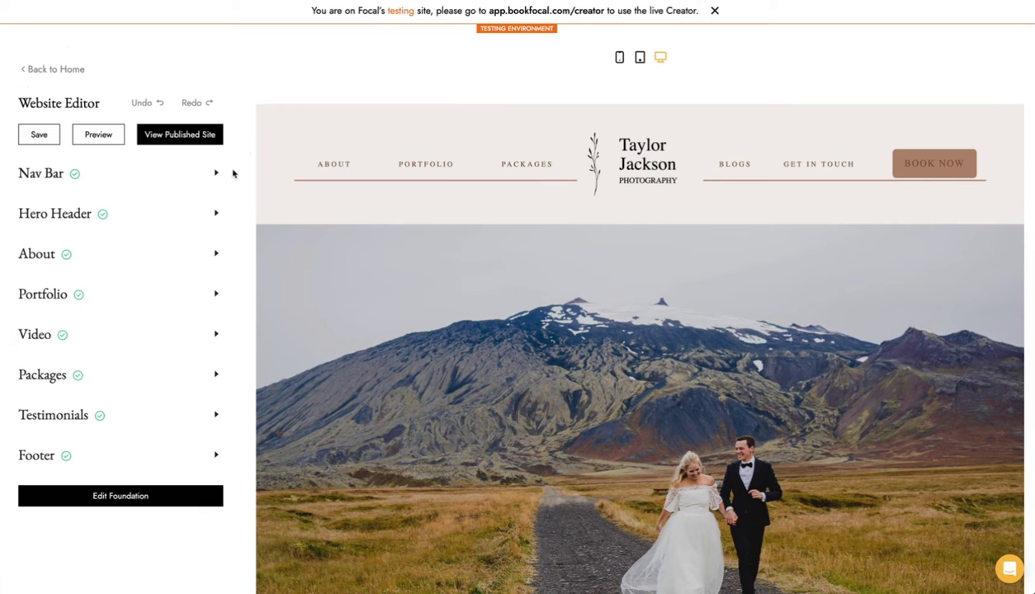
click(128, 492)
click(161, 246)
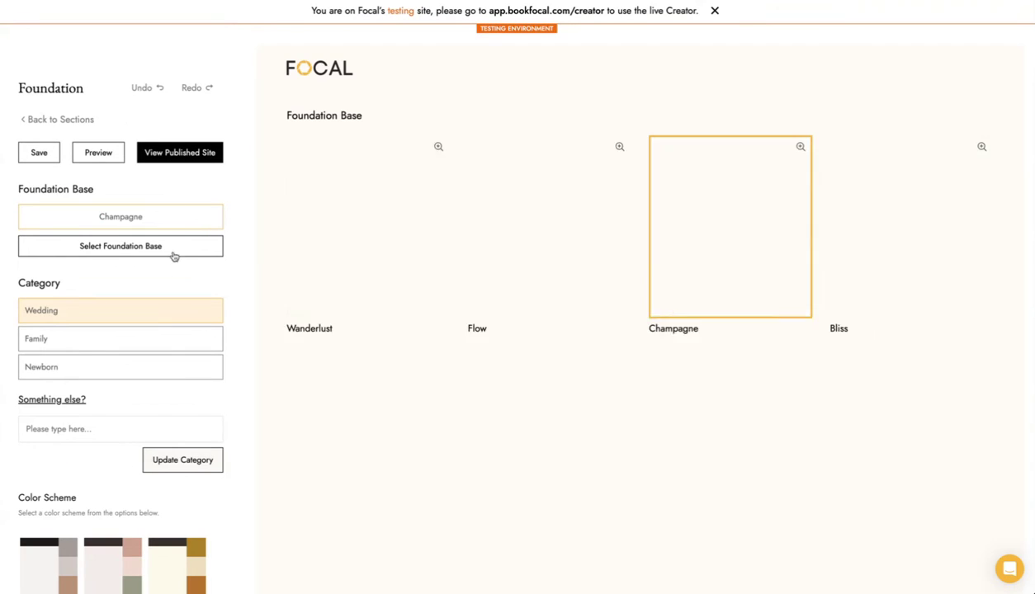
click(426, 236)
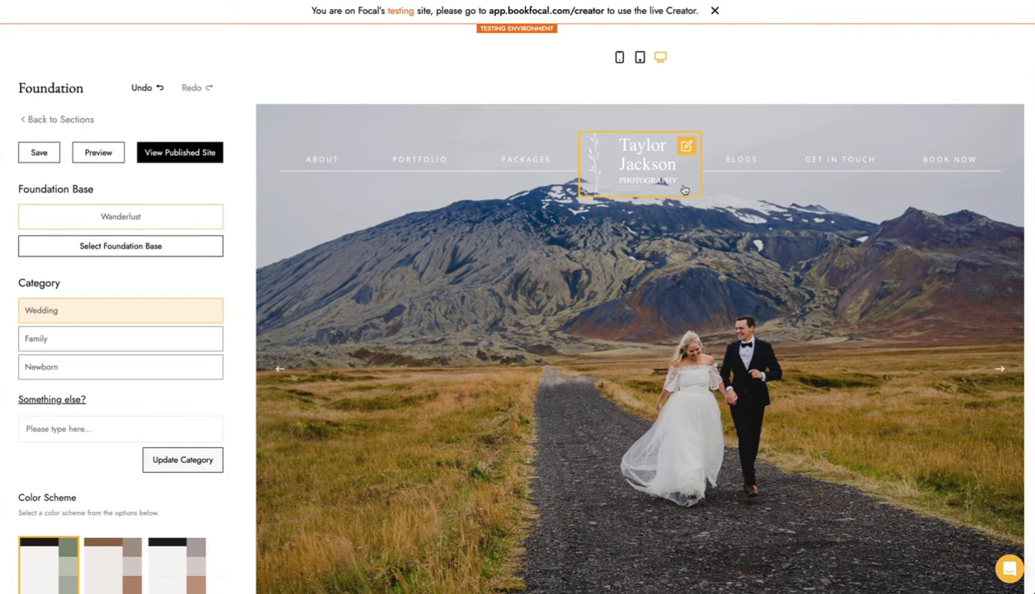
scroll(190, 289, down, 8)
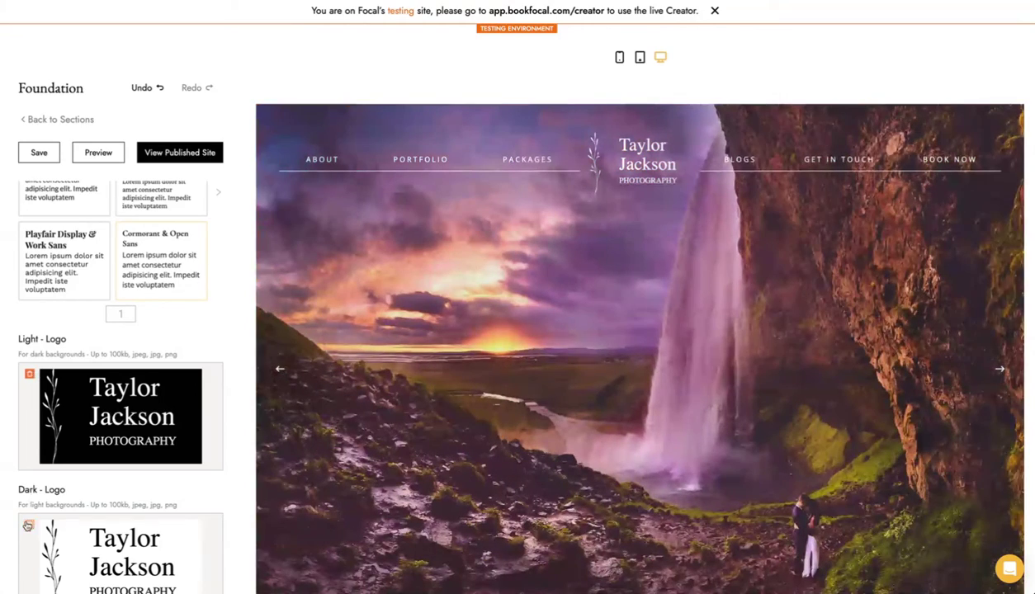
click(28, 526)
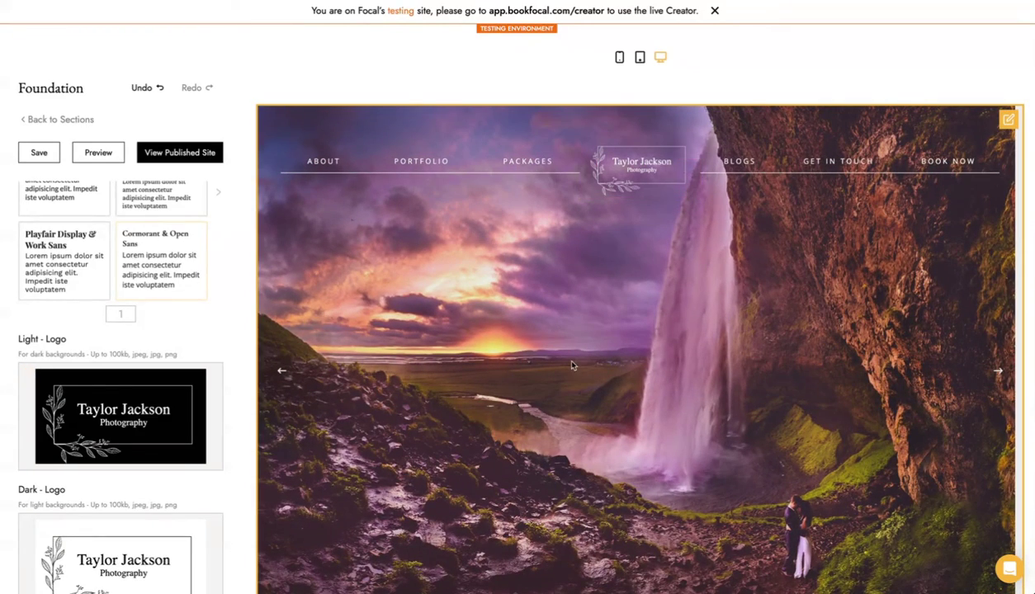
scroll(92, 363, up, 10)
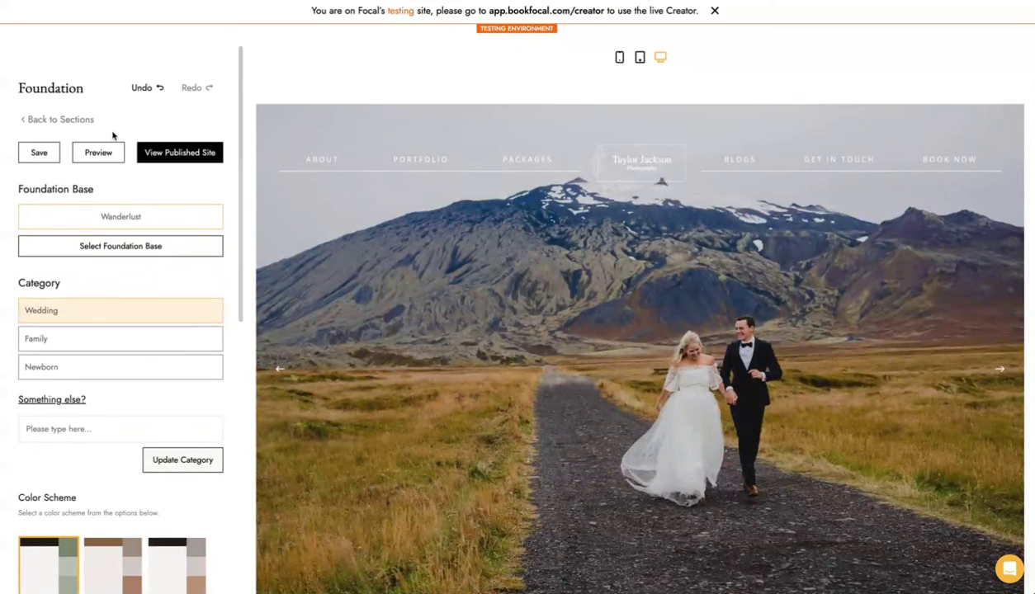
key(super+r)
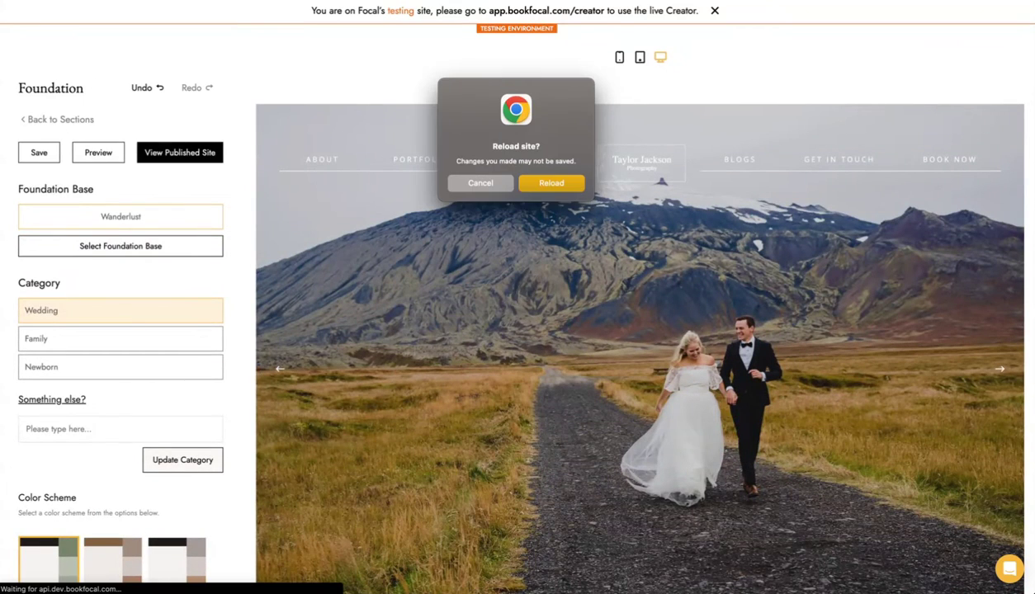
click(551, 183)
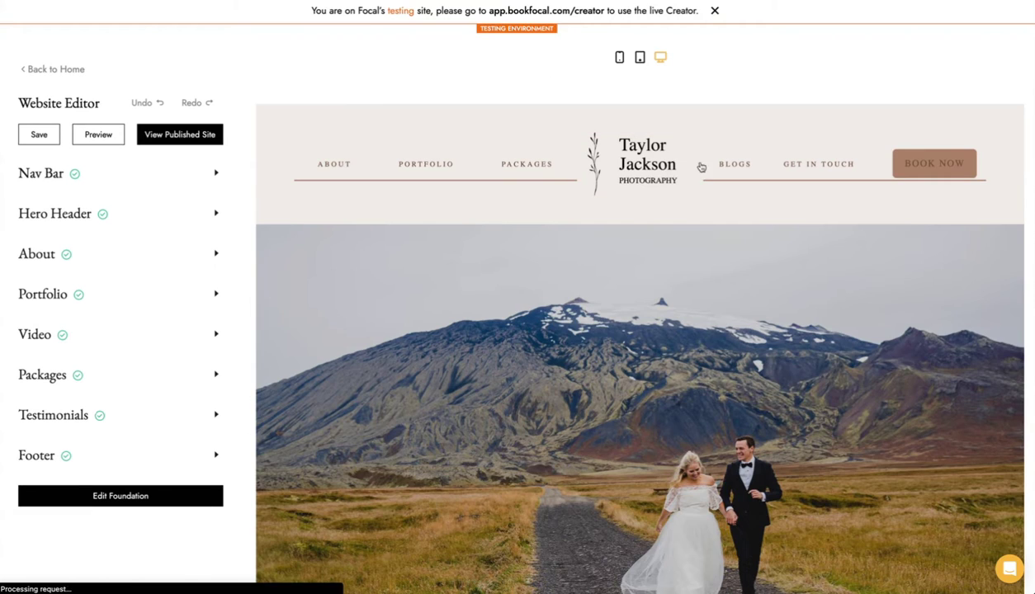
Open the Hero Header settings with its desktop landscape and mobile portrait photo uploads.
scroll(617, 282, down, 15)
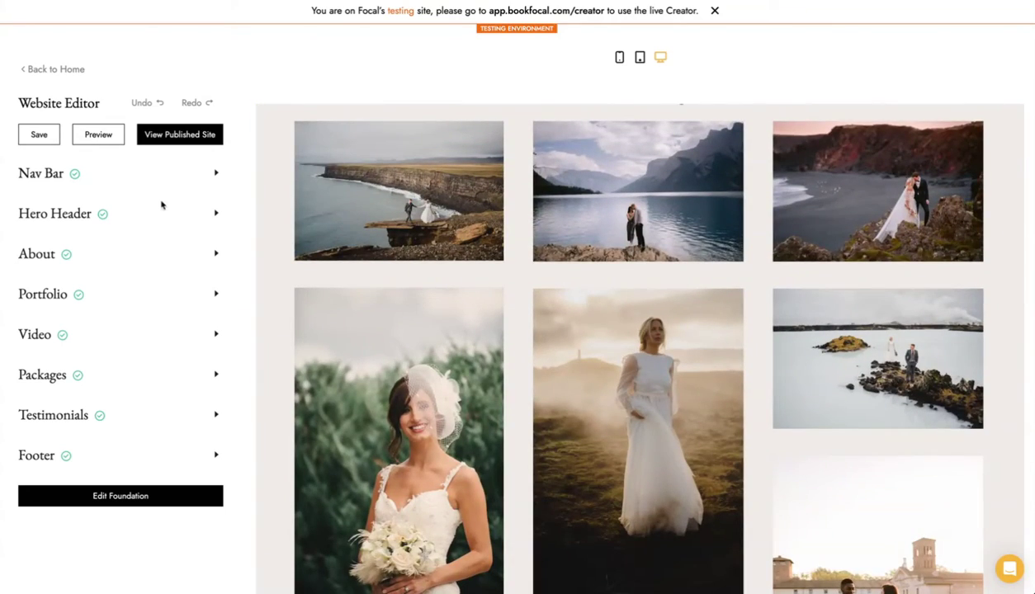
click(158, 215)
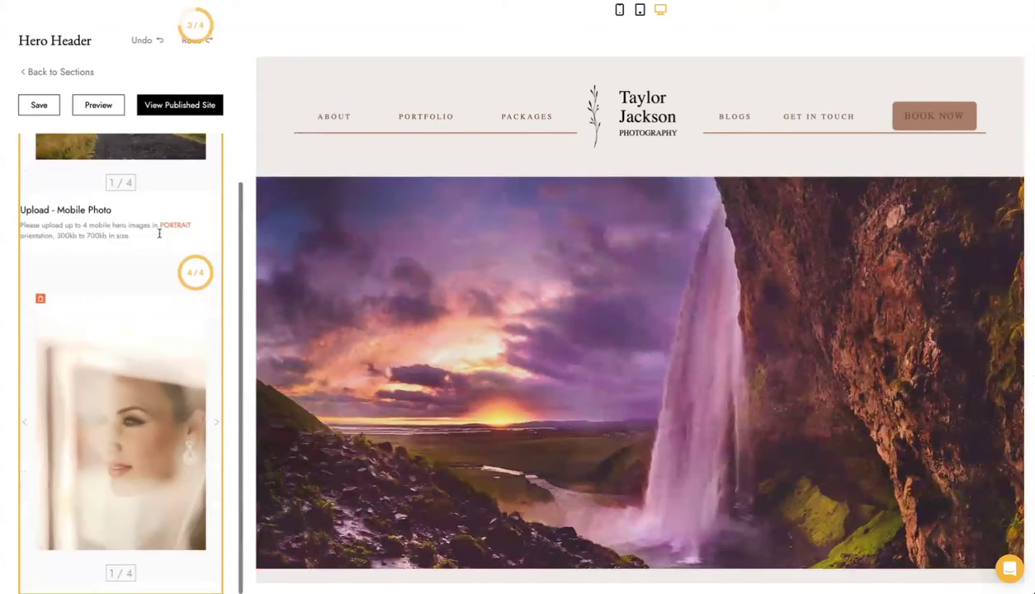
scroll(240, 358, down, 2)
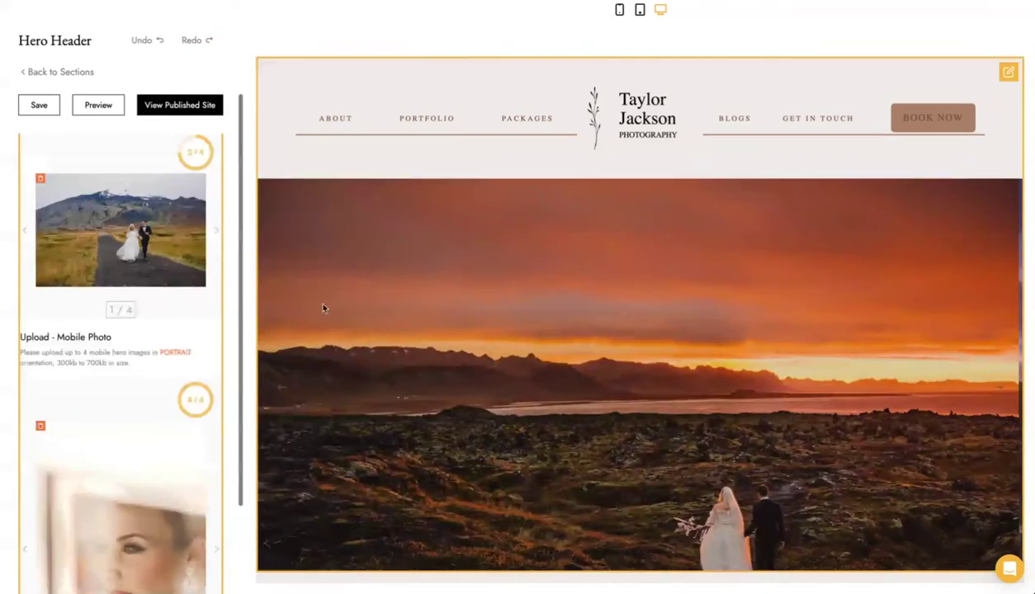
scroll(266, 287, down, 3)
scroll(128, 284, down, 2)
scroll(474, 428, down, 4)
scroll(483, 426, up, 3)
scroll(483, 426, up, 5)
scroll(194, 286, up, 3)
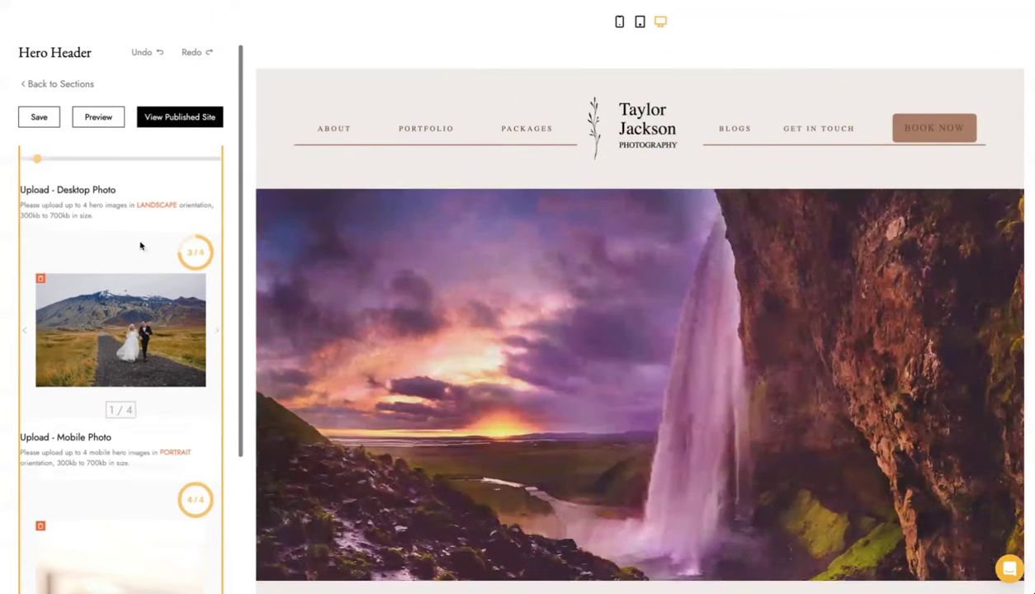
scroll(140, 246, up, 1)
Check the hero in the phone-size preview, then switch the preview to tablet size.
click(619, 21)
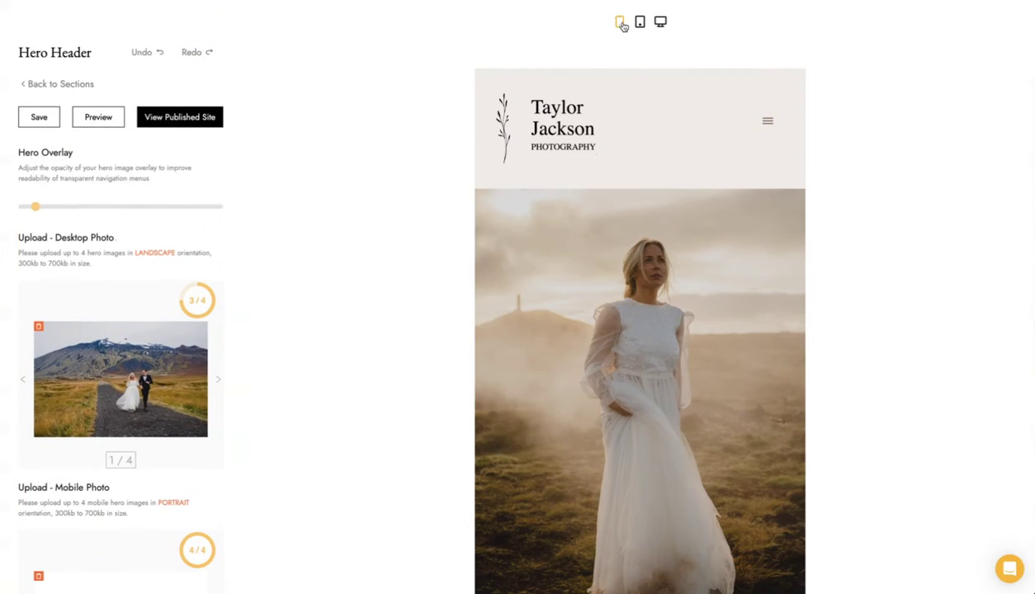
scroll(107, 370, down, 3)
mouse_move(116, 361)
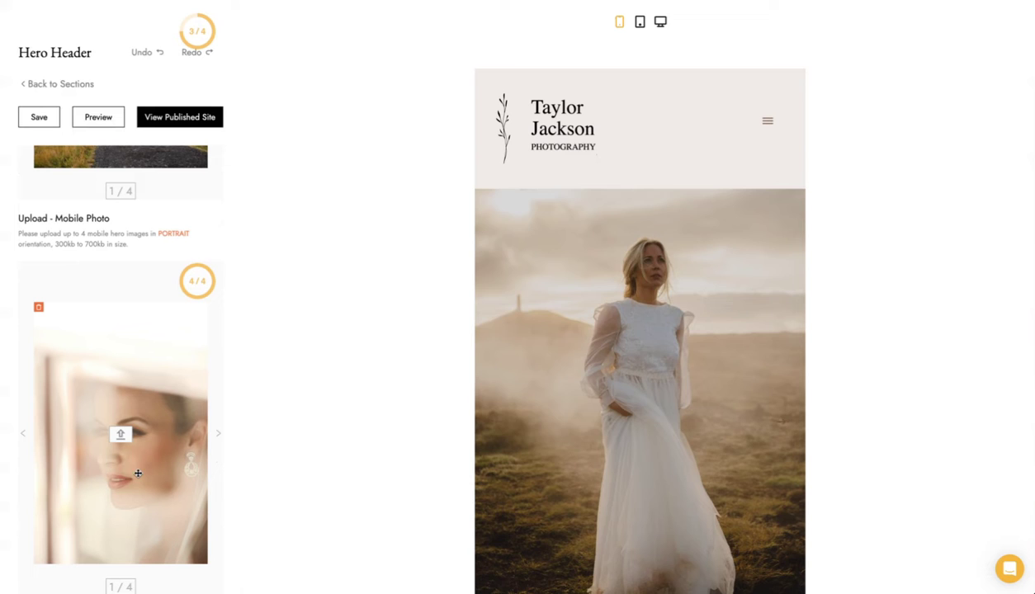
scroll(670, 334, down, 3)
scroll(669, 334, up, 2)
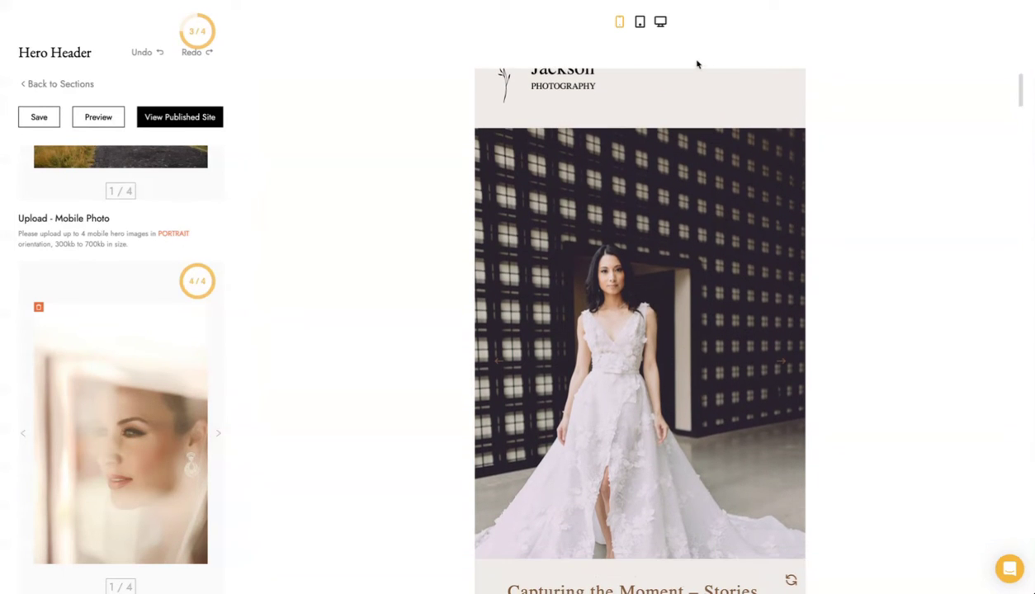
click(640, 22)
scroll(731, 256, down, 10)
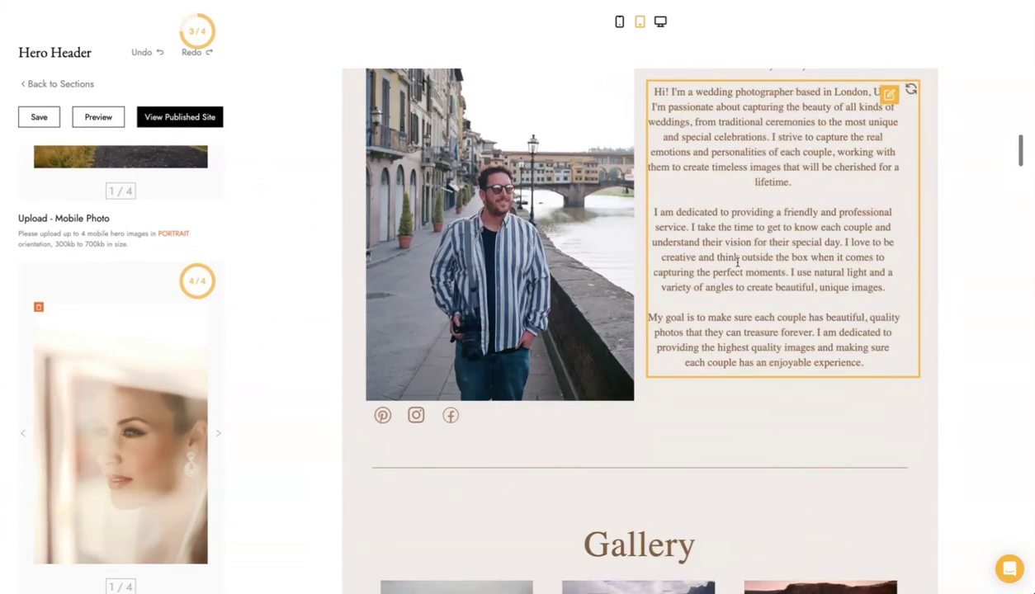
click(80, 86)
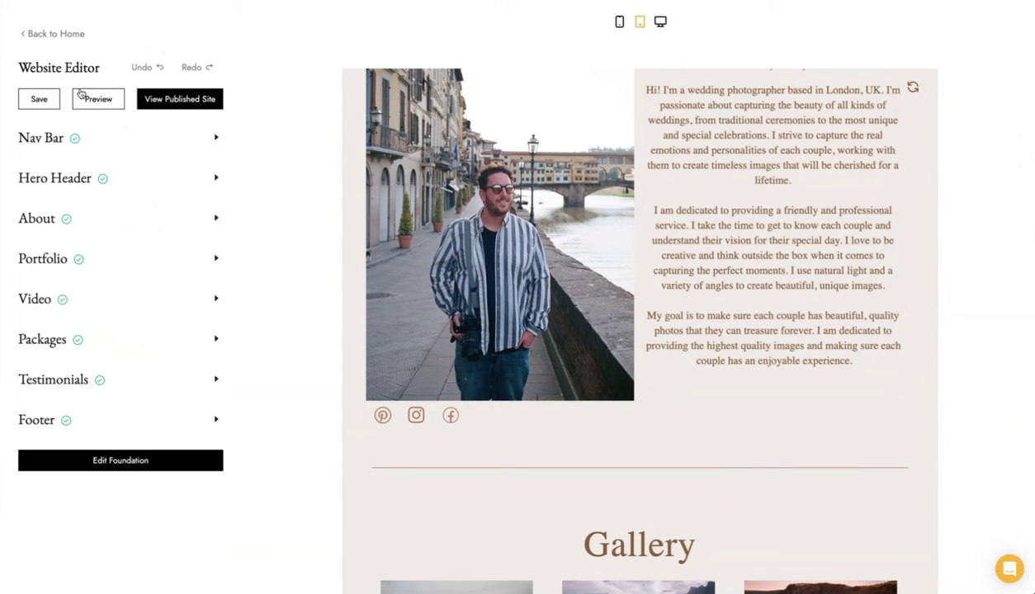
click(110, 225)
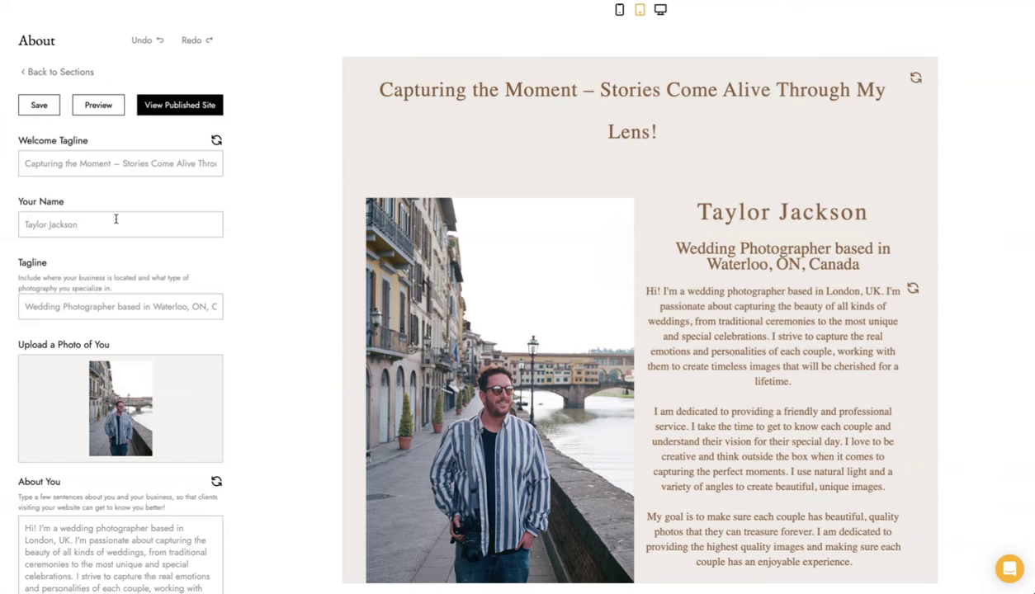
mouse_move(858, 223)
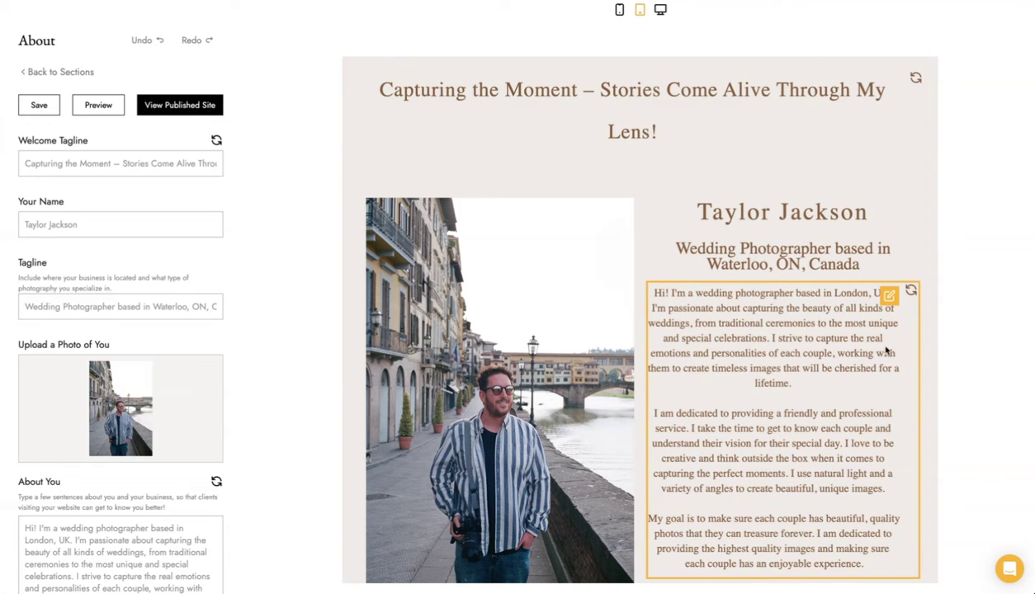
scroll(803, 191, down, 3)
scroll(833, 342, up, 2)
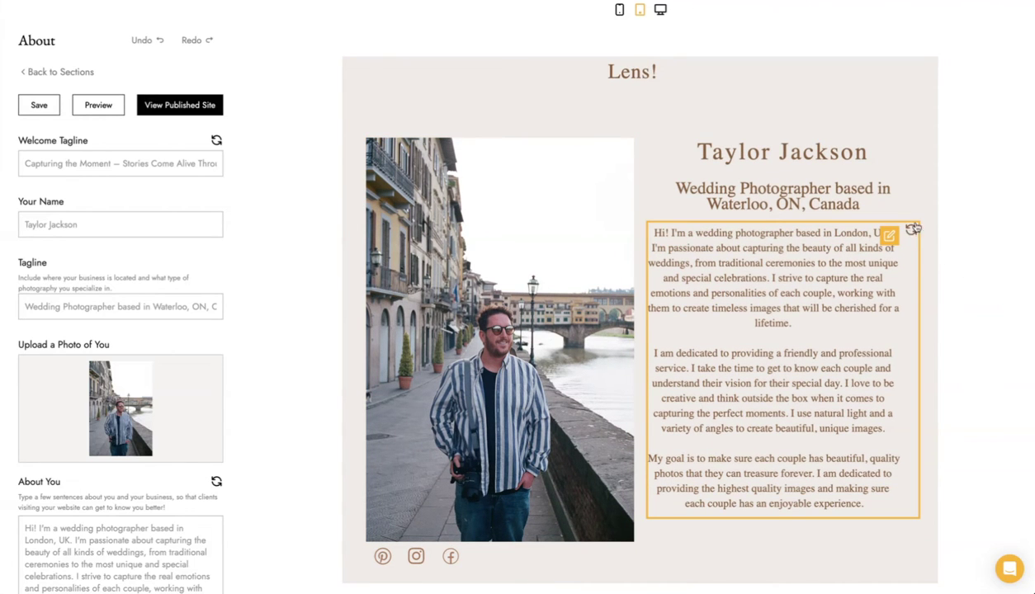
scroll(196, 231, down, 1)
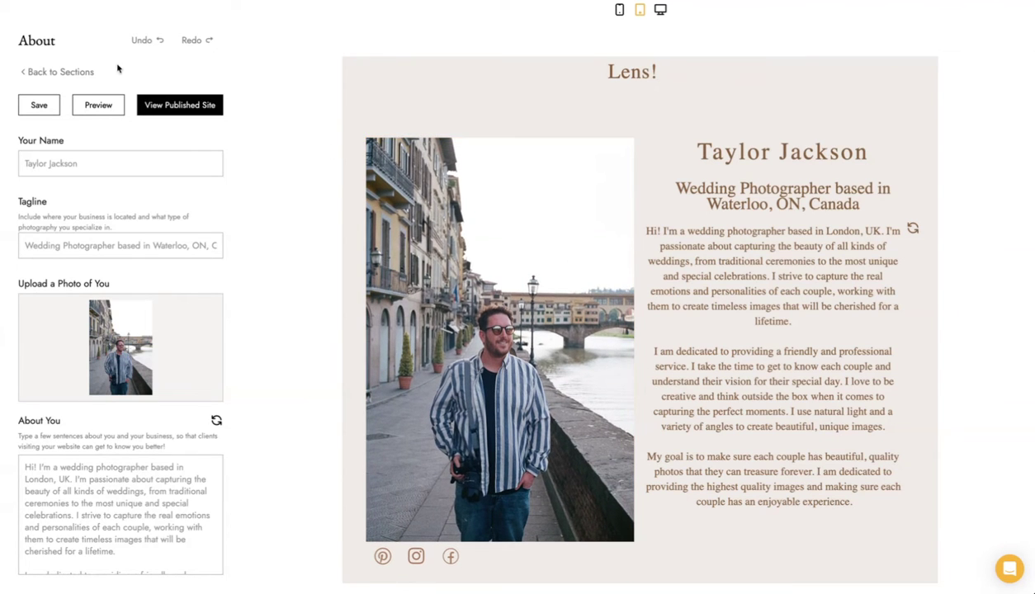
click(80, 73)
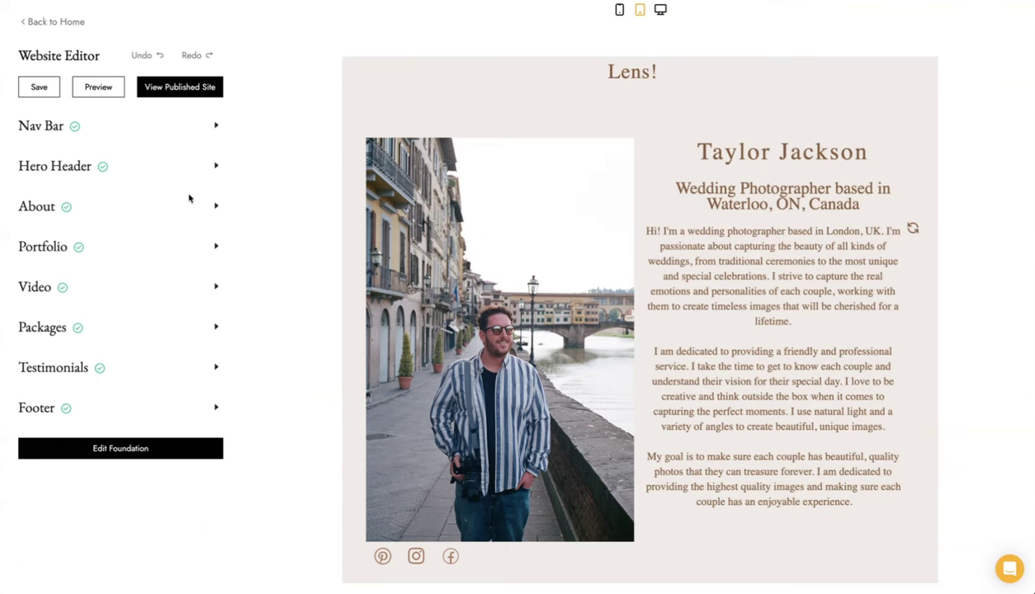
Open the Portfolio gallery settings and scroll through its Photos grid.
click(137, 213)
click(76, 78)
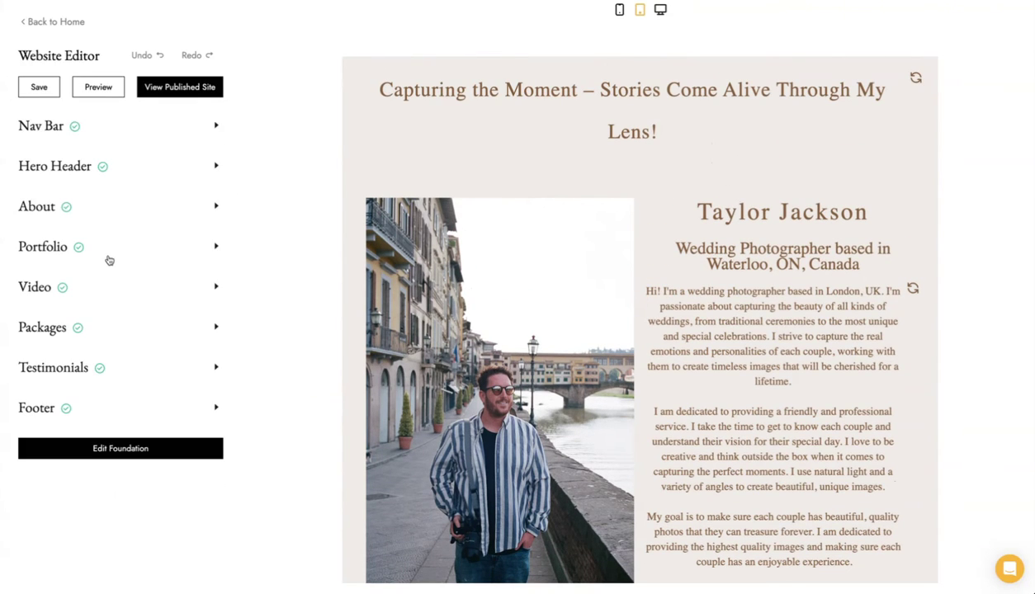
click(110, 255)
scroll(546, 149, up, 5)
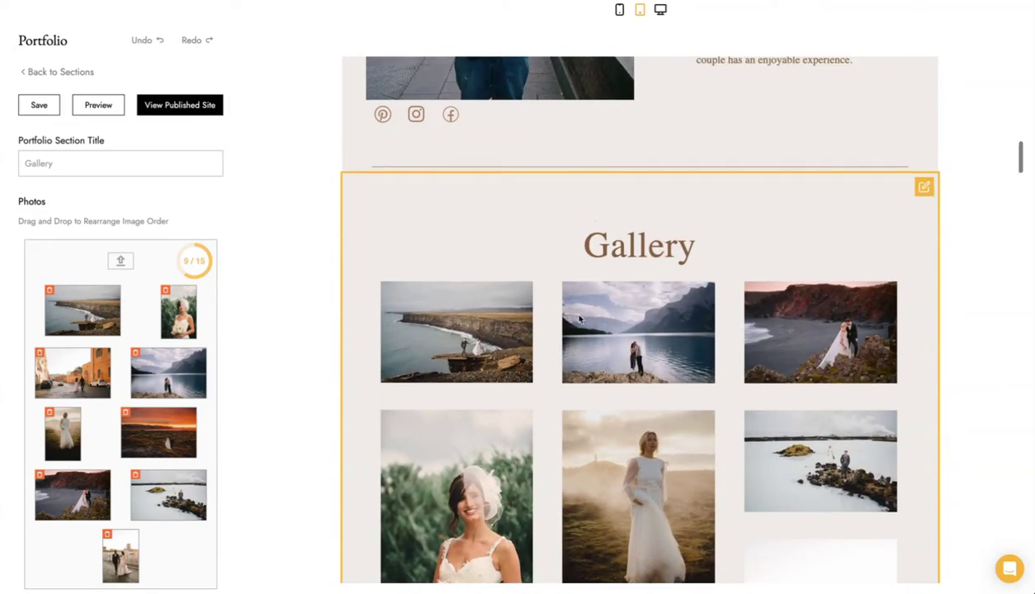
scroll(547, 264, up, 2)
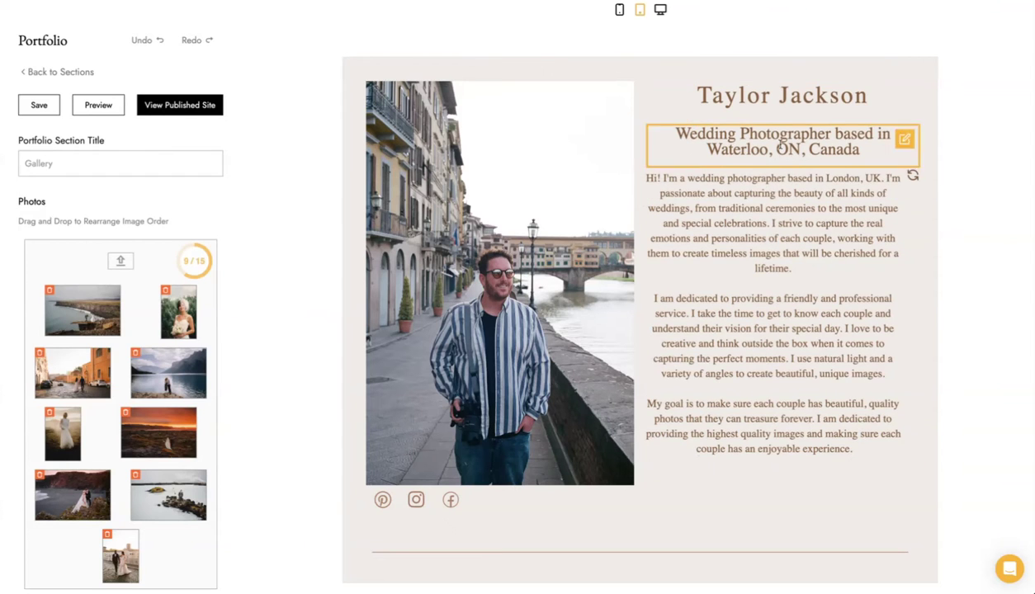
scroll(661, 214, down, 4)
scroll(710, 273, down, 3)
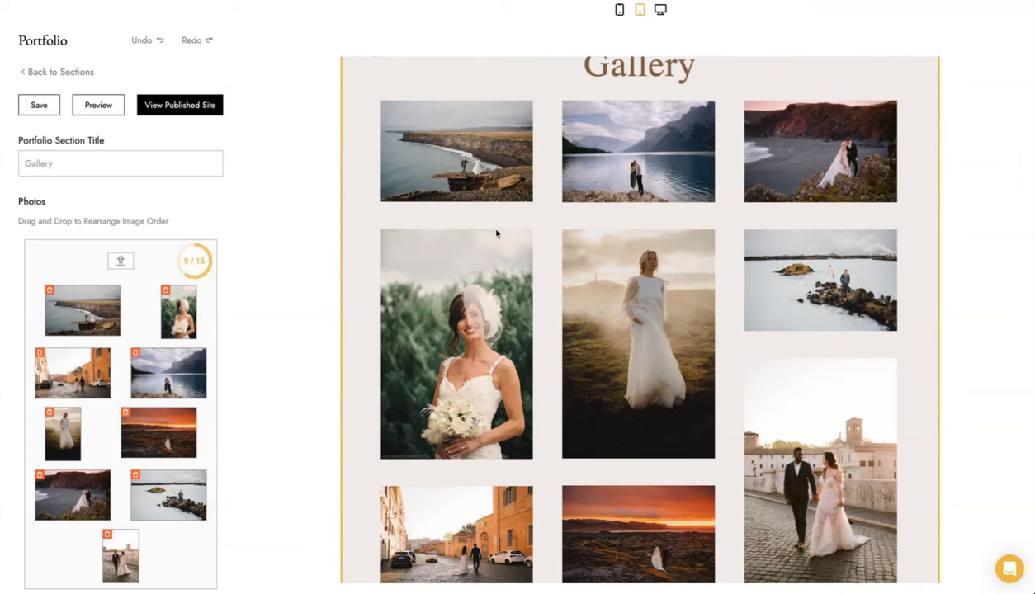
scroll(934, 310, down, 1)
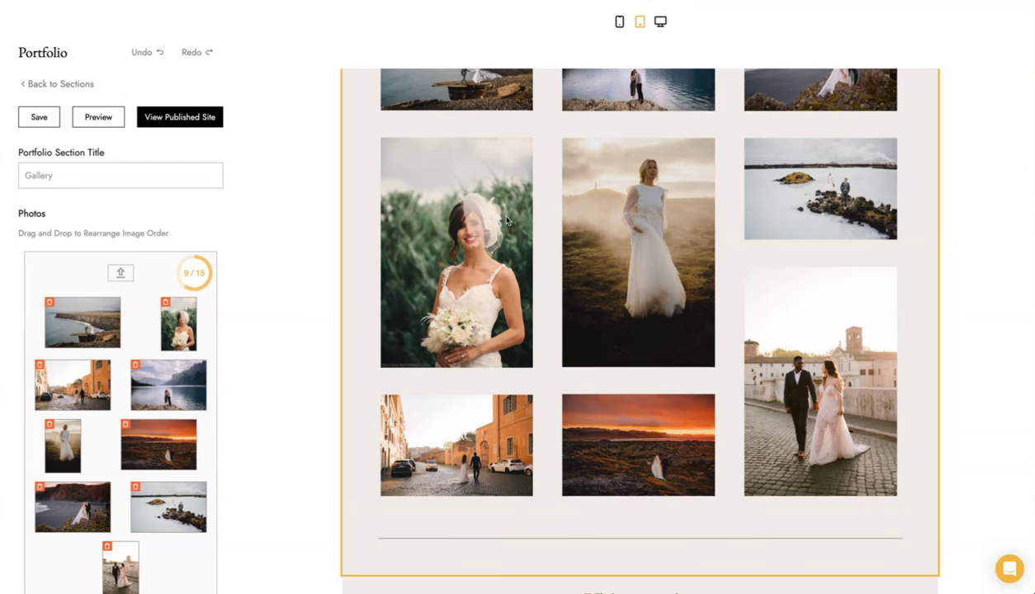
scroll(841, 424, up, 2)
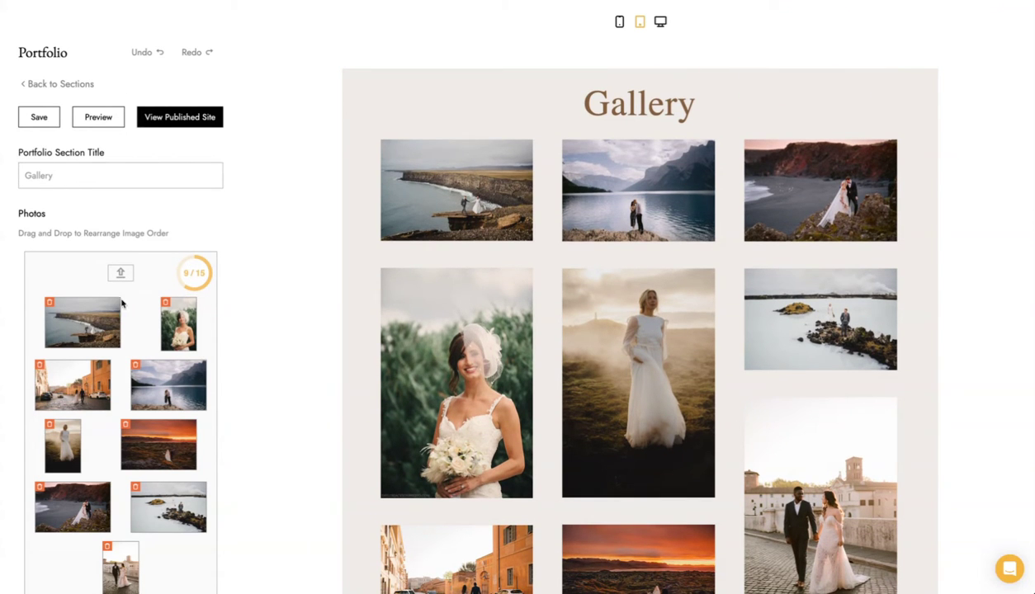
scroll(647, 342, down, 2)
scroll(647, 342, up, 2)
scroll(177, 323, down, 1)
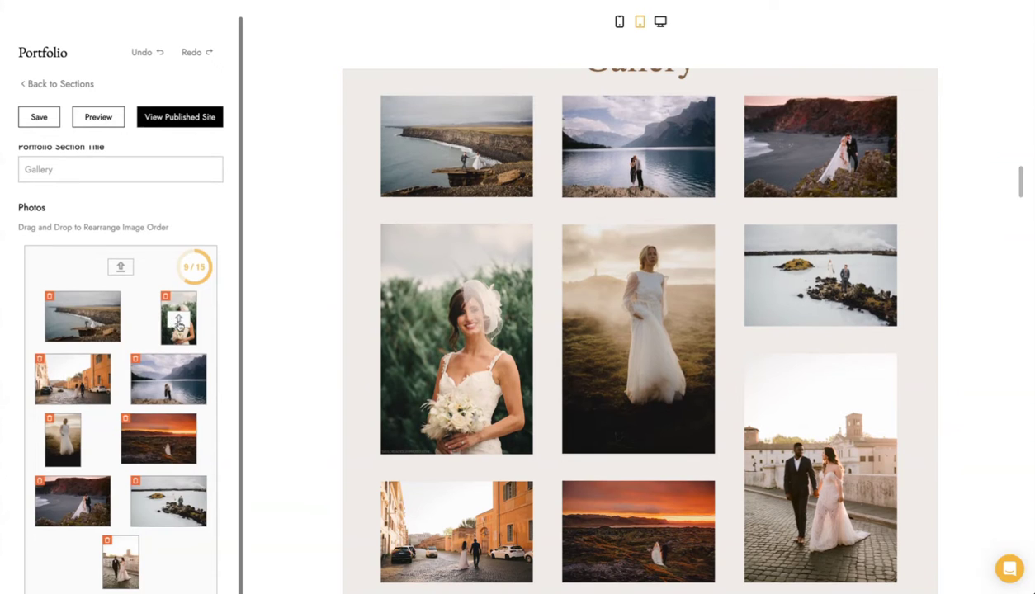
Drag the thumbnails so the bouquet bride comes first and the Rome street photo second.
drag(168, 375, 83, 316)
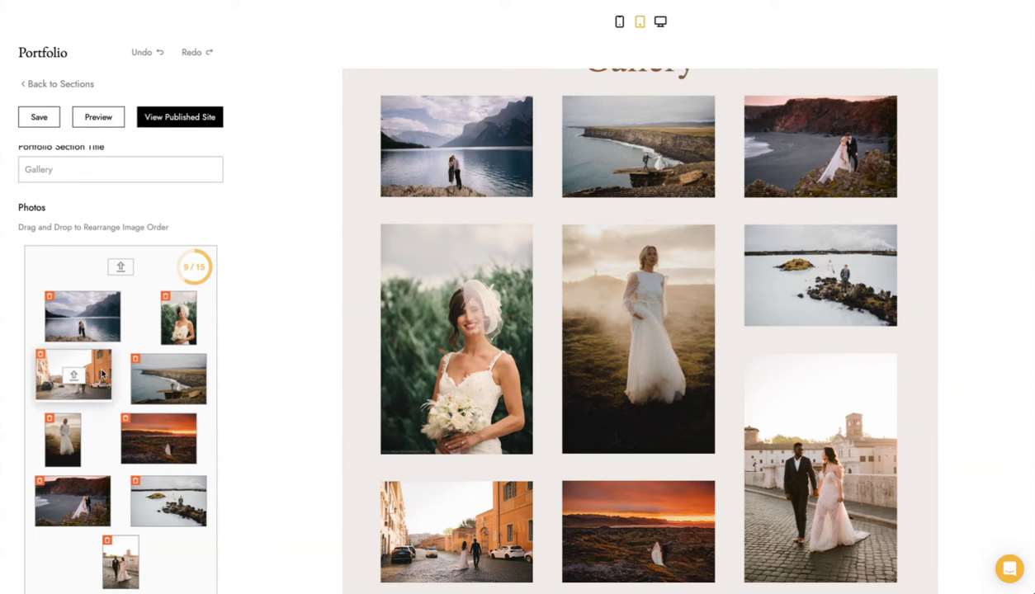
drag(101, 386, 82, 318)
drag(157, 442, 83, 375)
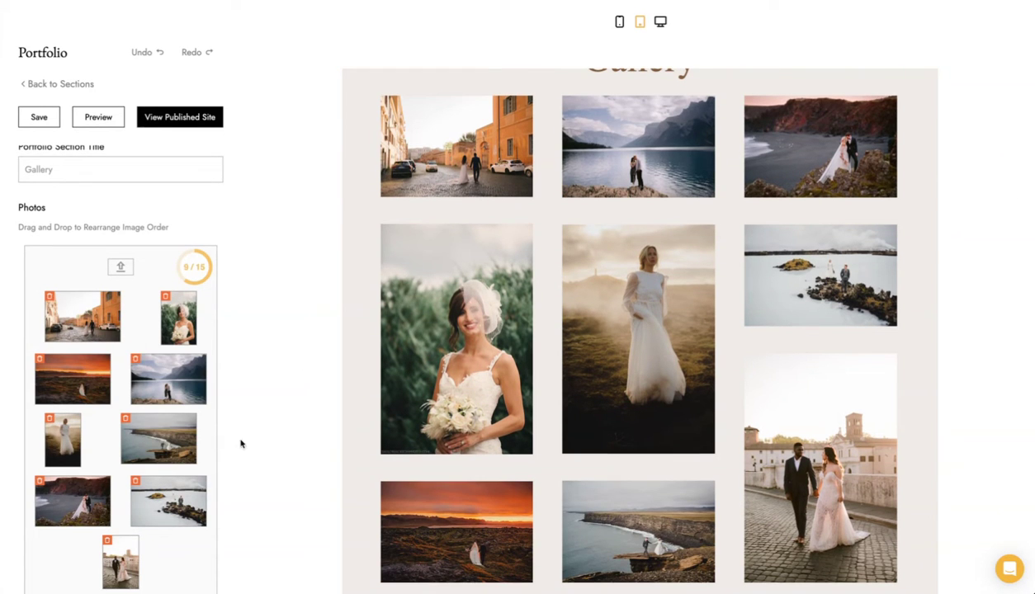
drag(177, 330, 66, 318)
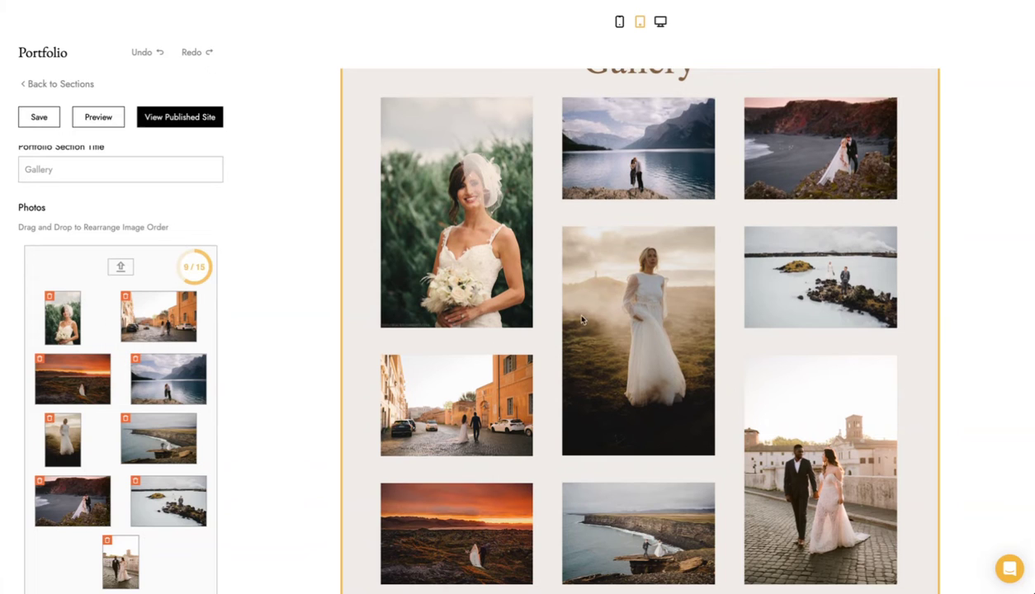
scroll(492, 334, down, 4)
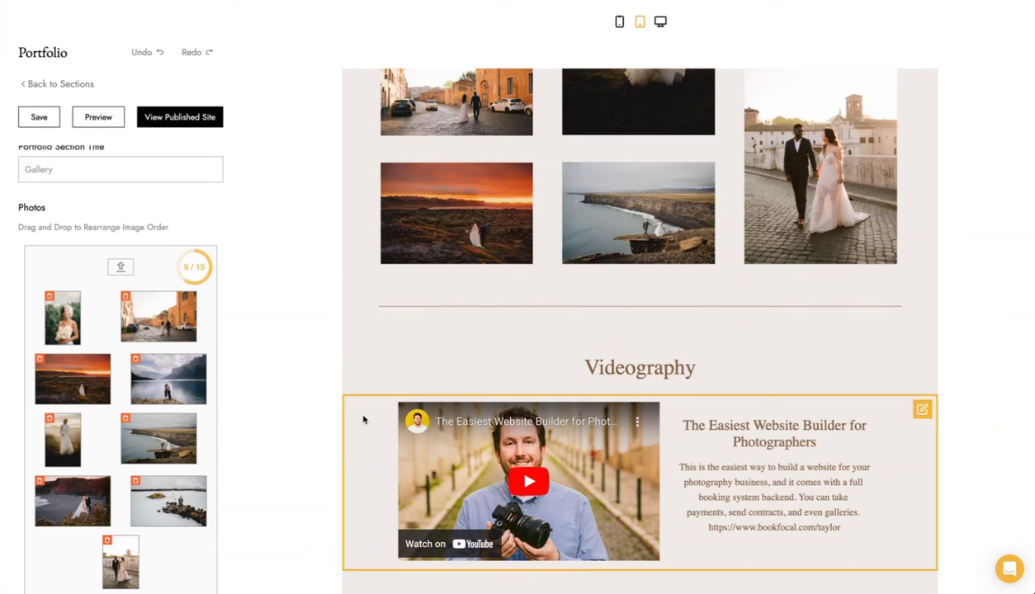
Switch the preview back to desktop size and scroll down to the package cards.
click(747, 419)
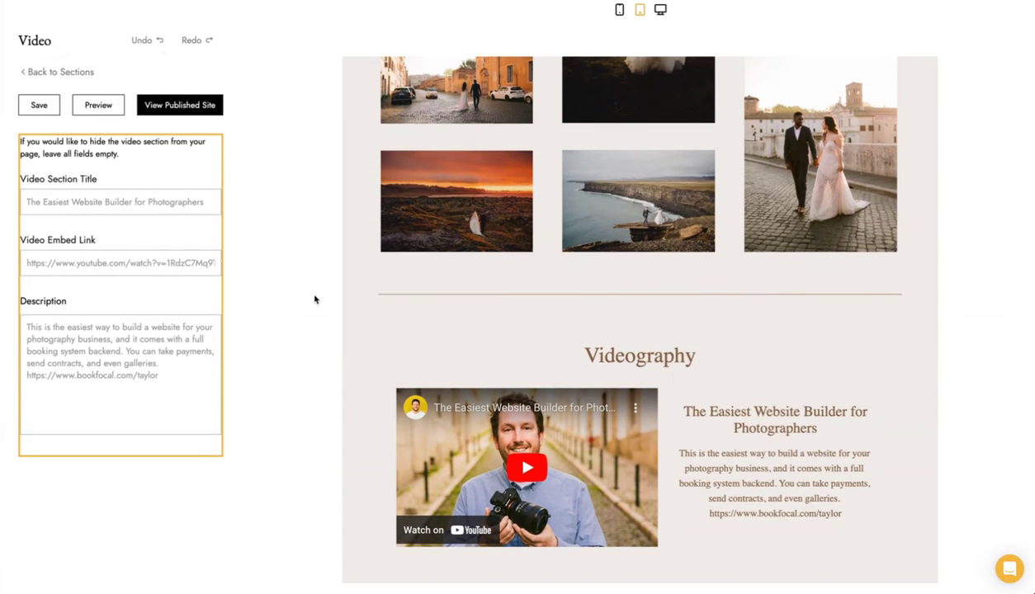
scroll(833, 450, down, 1)
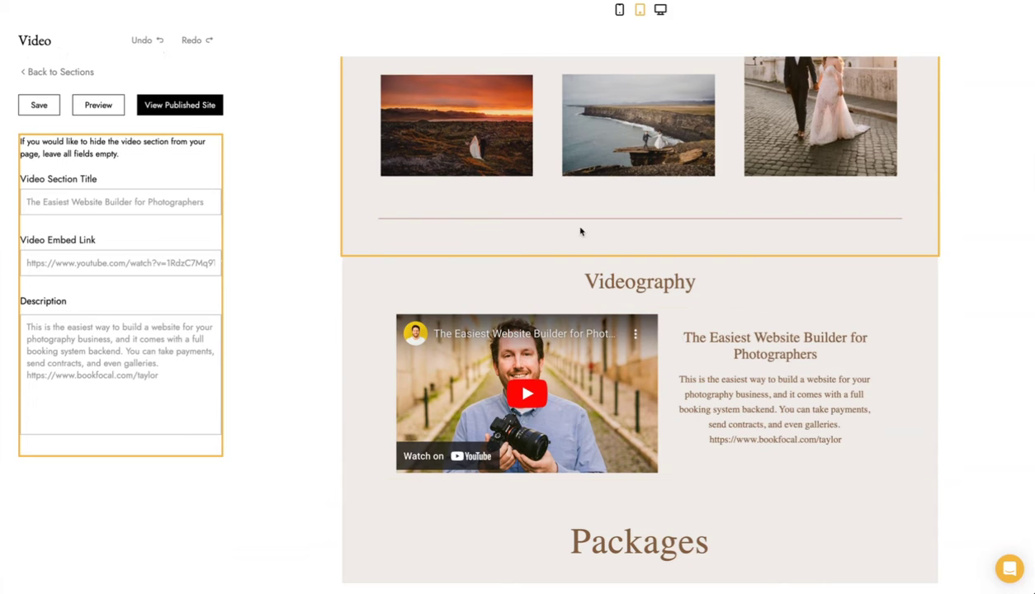
click(660, 12)
scroll(774, 347, down, 6)
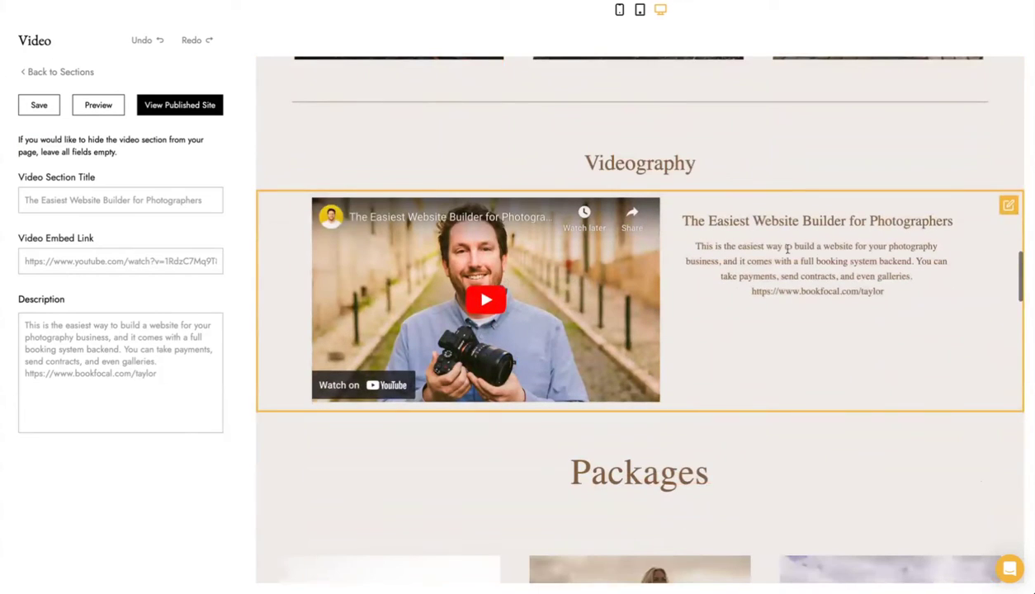
scroll(788, 240, down, 1)
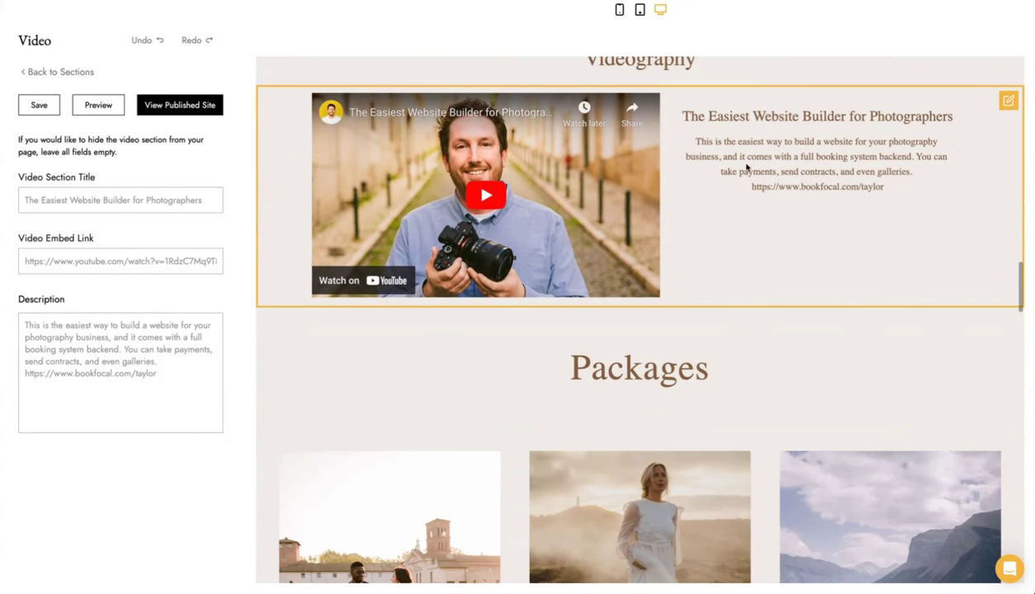
scroll(747, 322, down, 4)
scroll(751, 311, down, 1)
Feature Intimate Wedding Package instead of Elegant Full Wedding, then return to the section list.
click(471, 227)
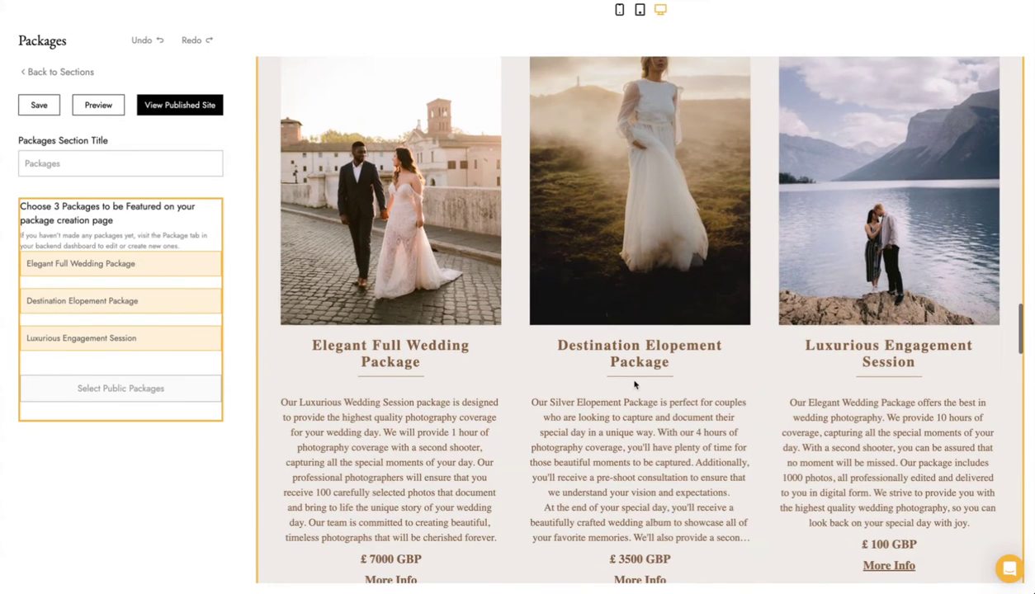
click(138, 388)
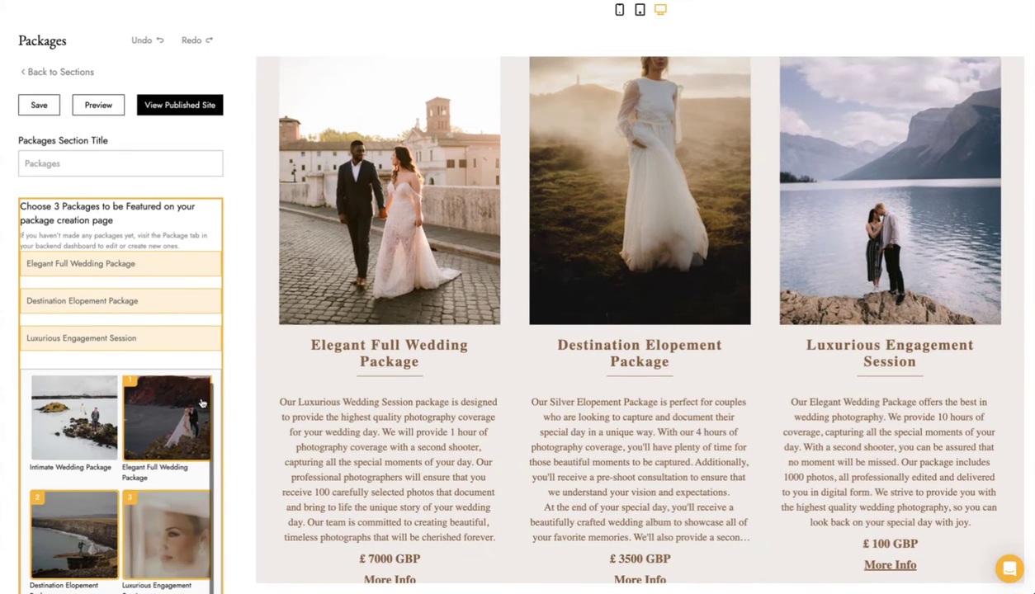
scroll(173, 333, down, 1)
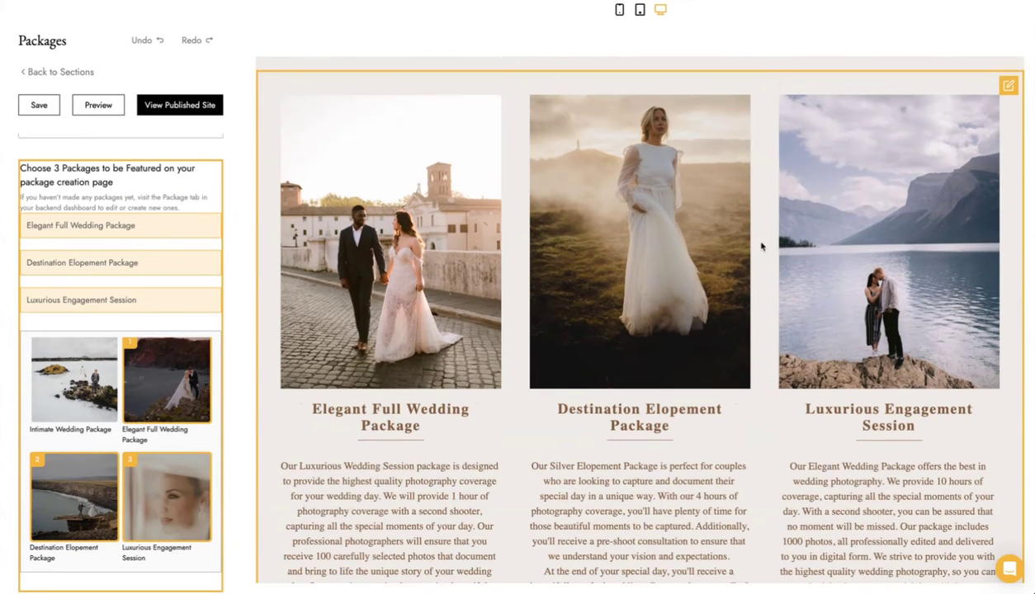
click(154, 388)
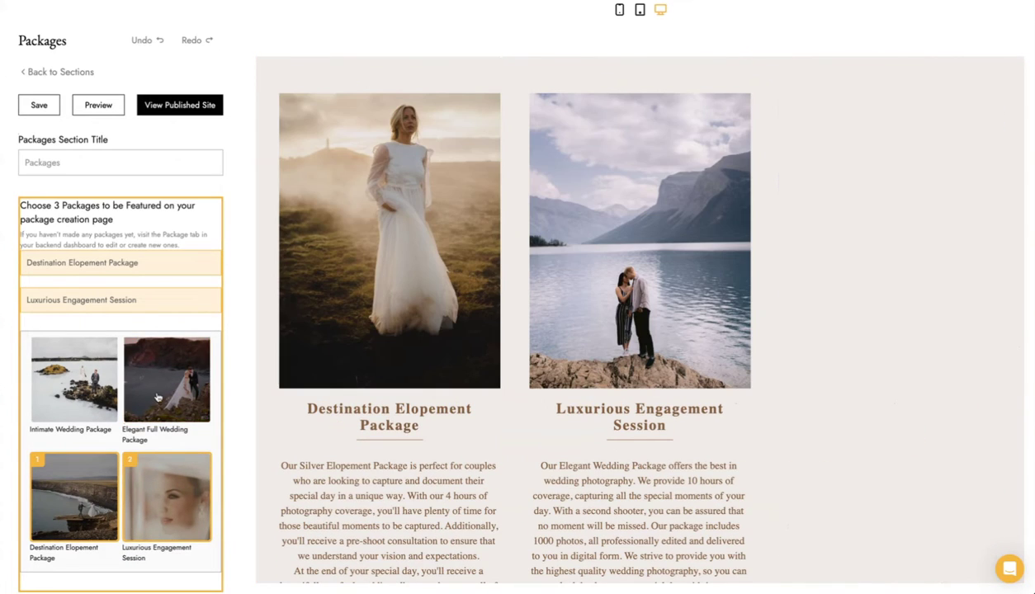
click(74, 391)
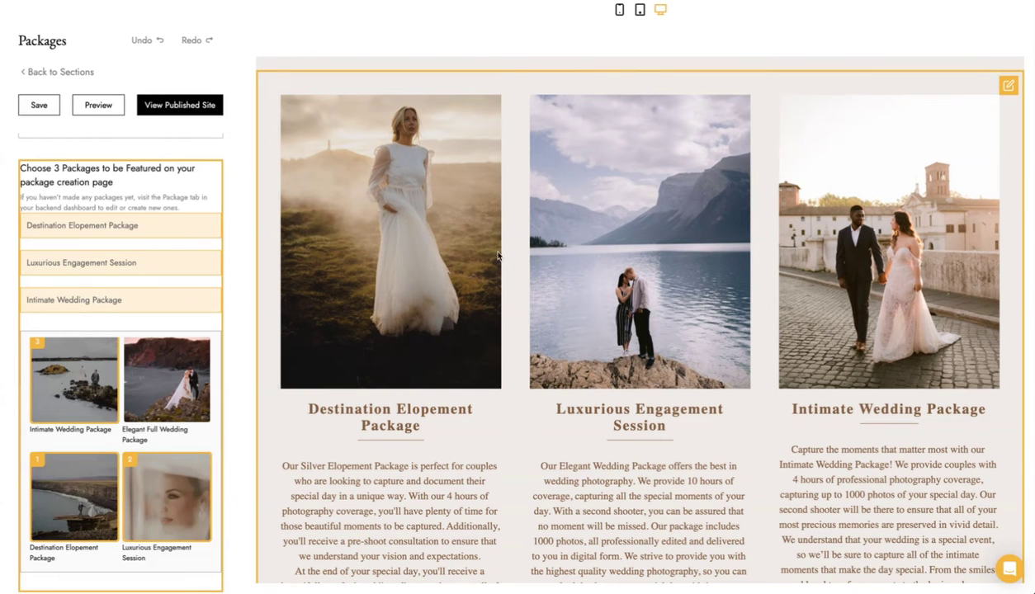
scroll(697, 236, down, 3)
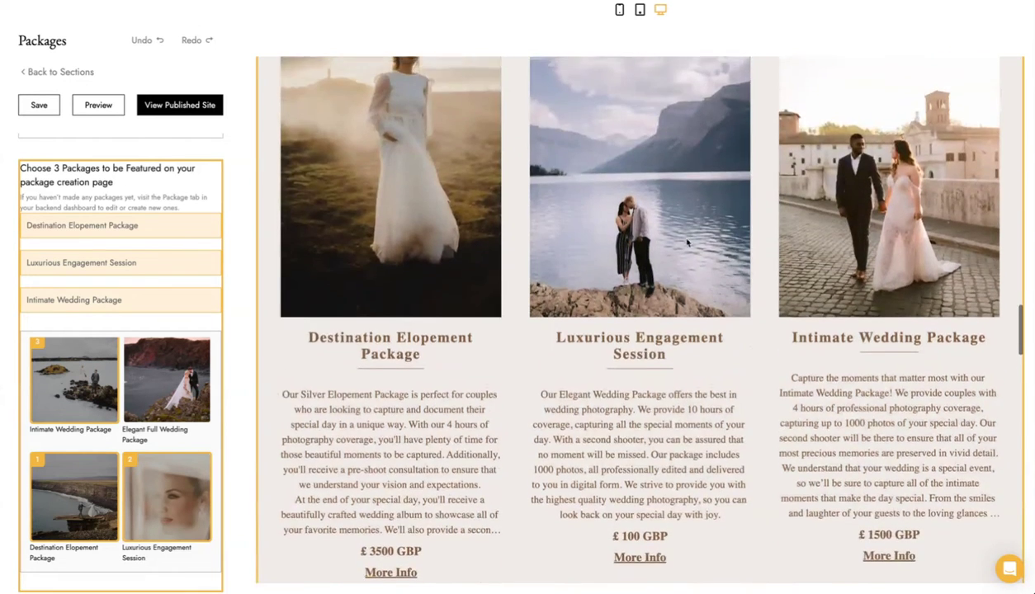
scroll(697, 236, down, 8)
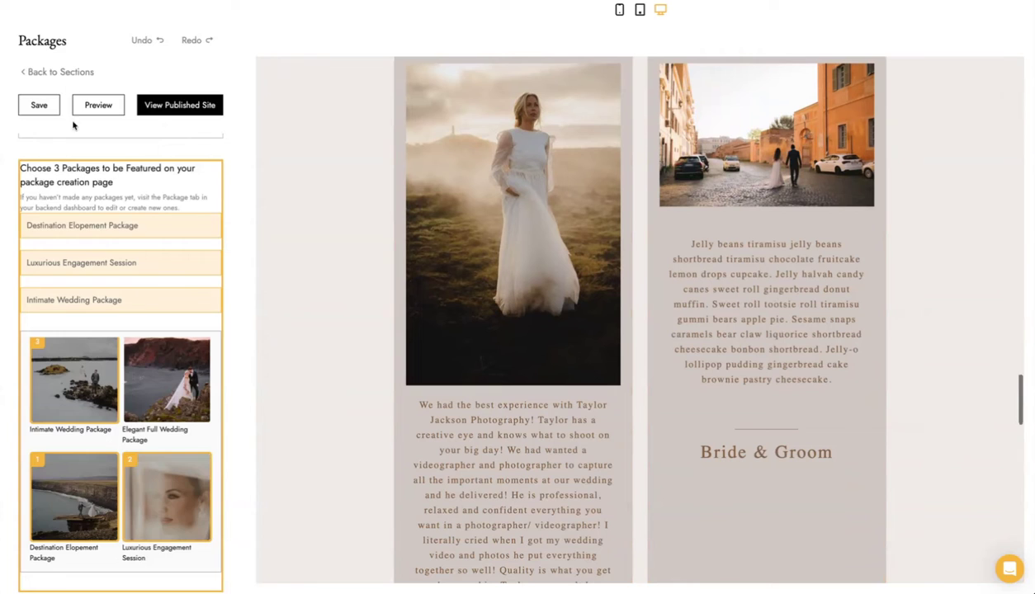
click(65, 73)
click(182, 369)
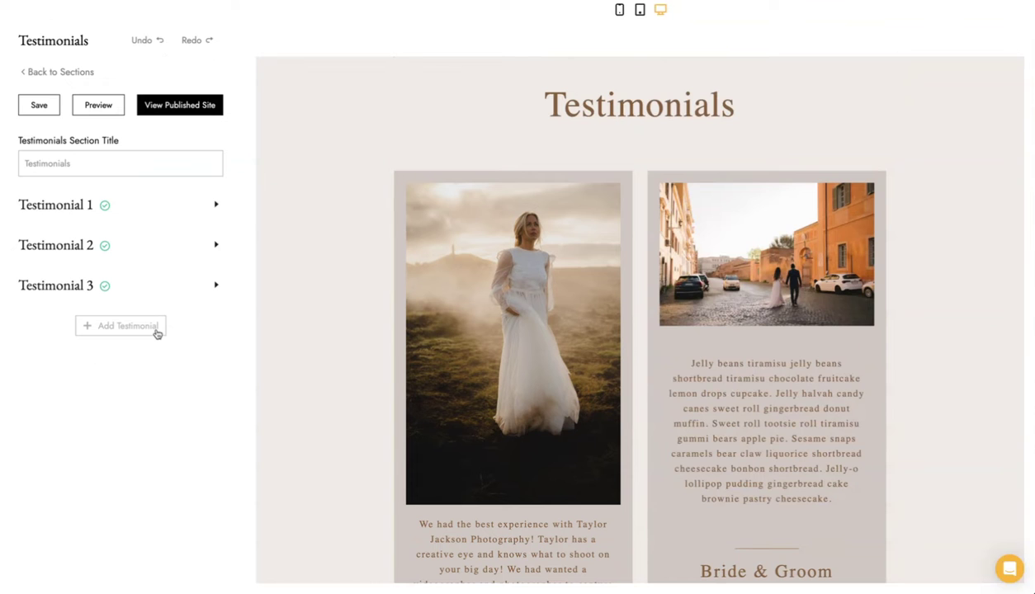
click(156, 221)
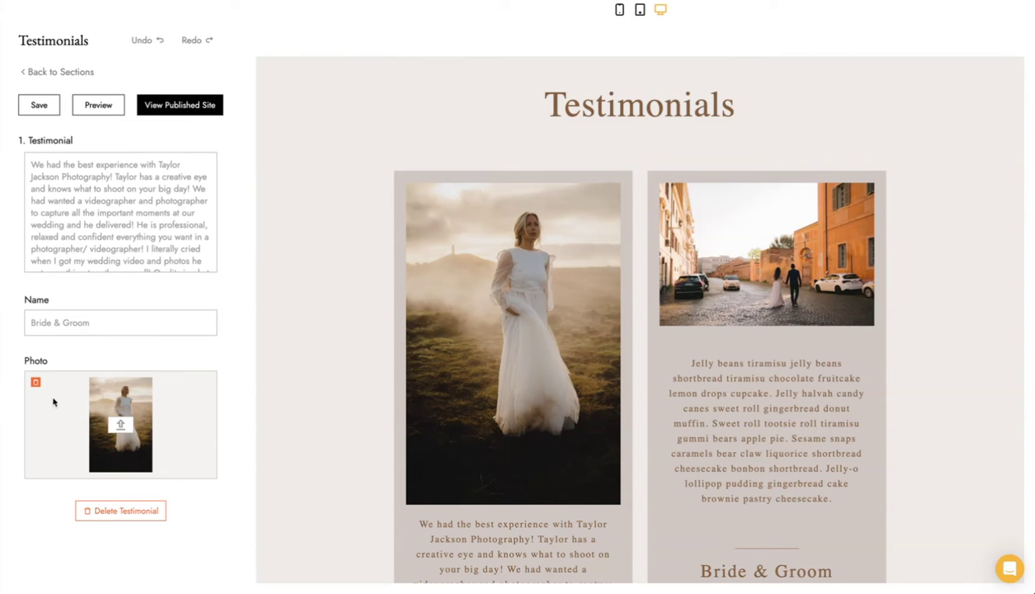
scroll(604, 385, down, 1)
scroll(604, 385, down, 10)
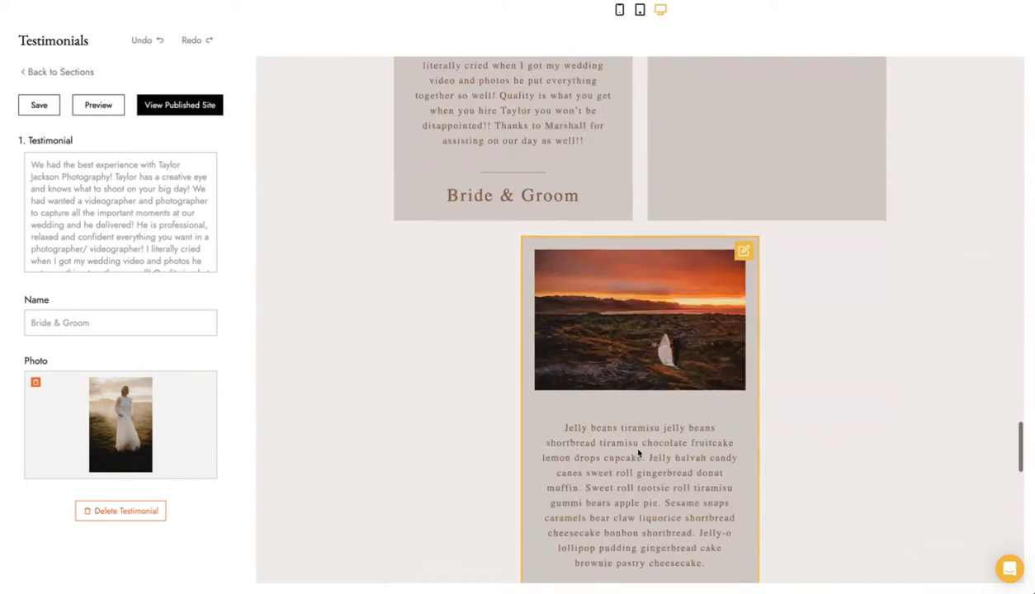
scroll(638, 453, up, 10)
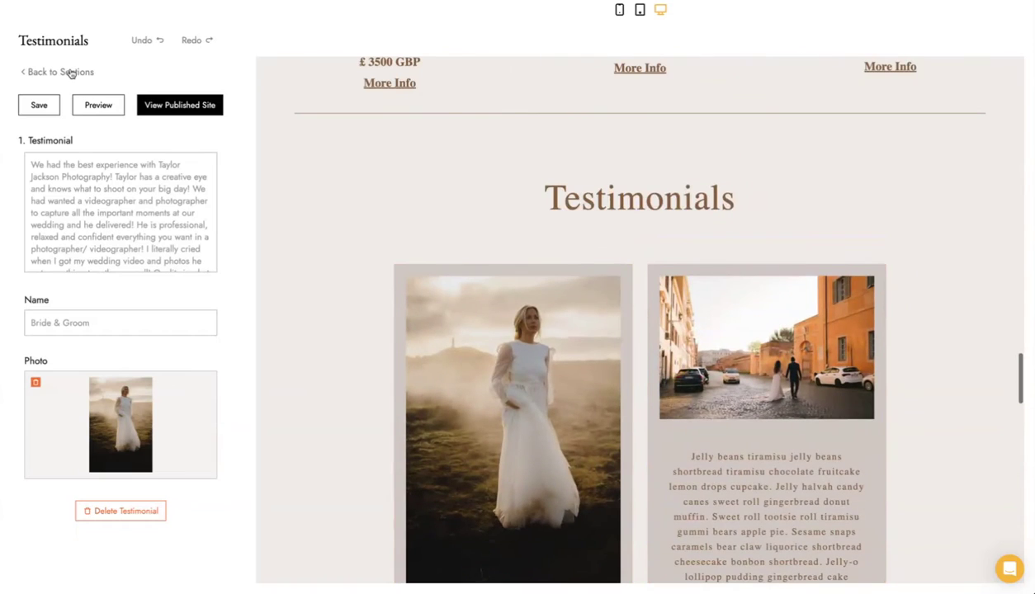
click(71, 74)
click(71, 73)
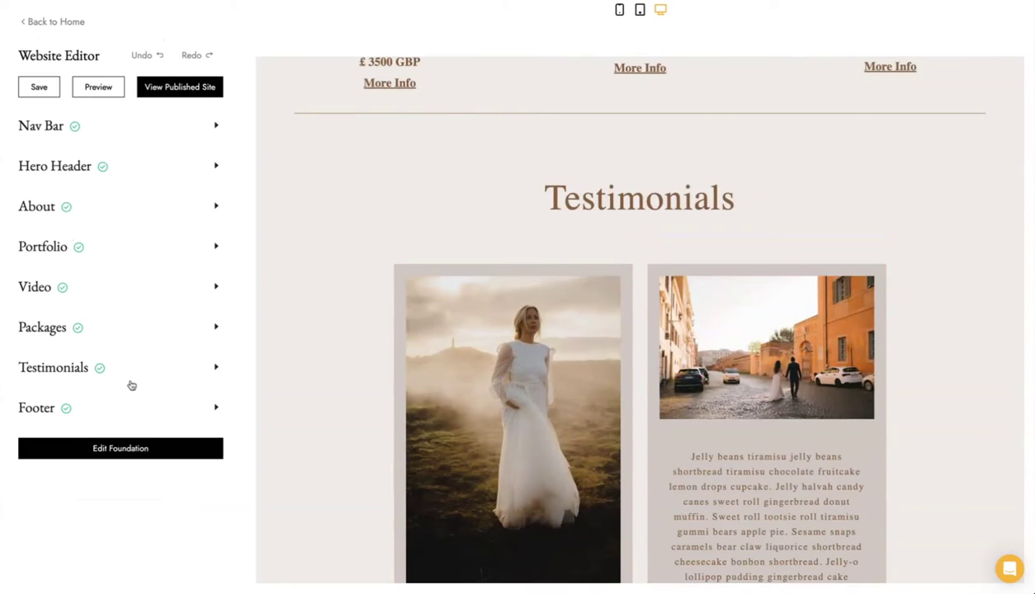
Open the Nav Bar section and select the Portfolio link to edit it.
scroll(305, 310, up, 10)
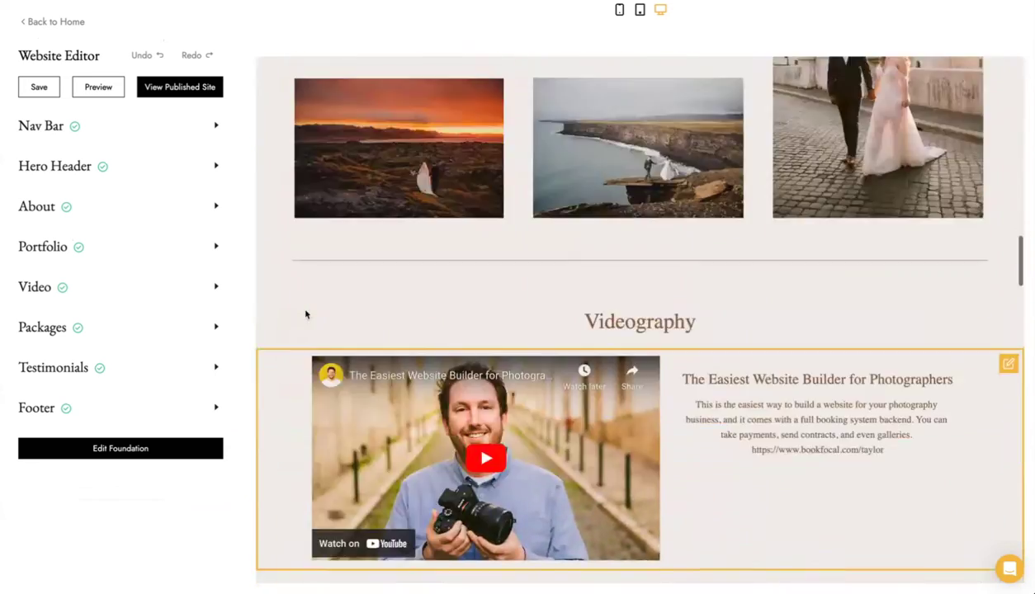
scroll(305, 314, up, 10)
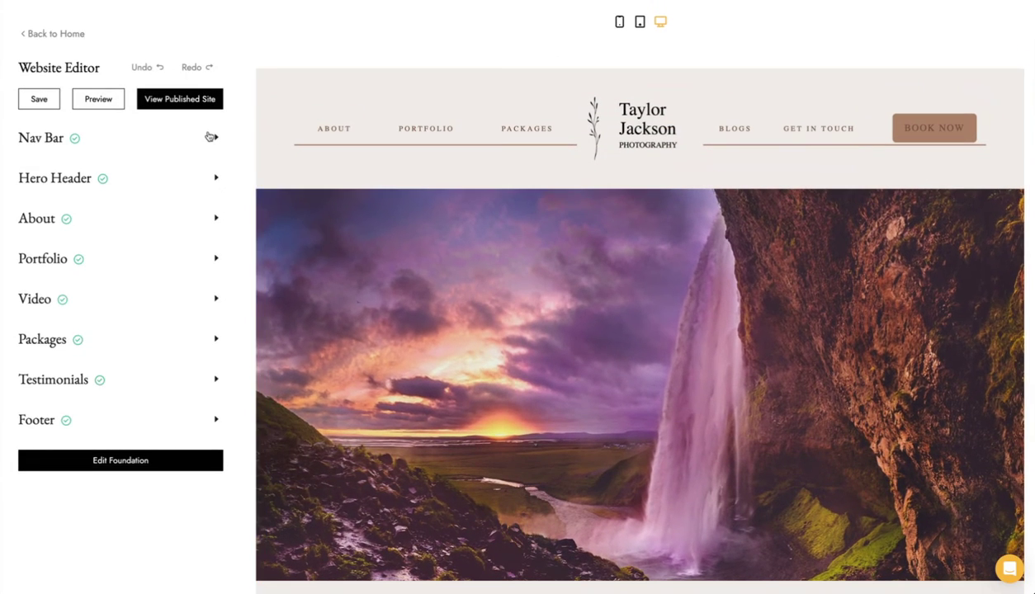
click(212, 137)
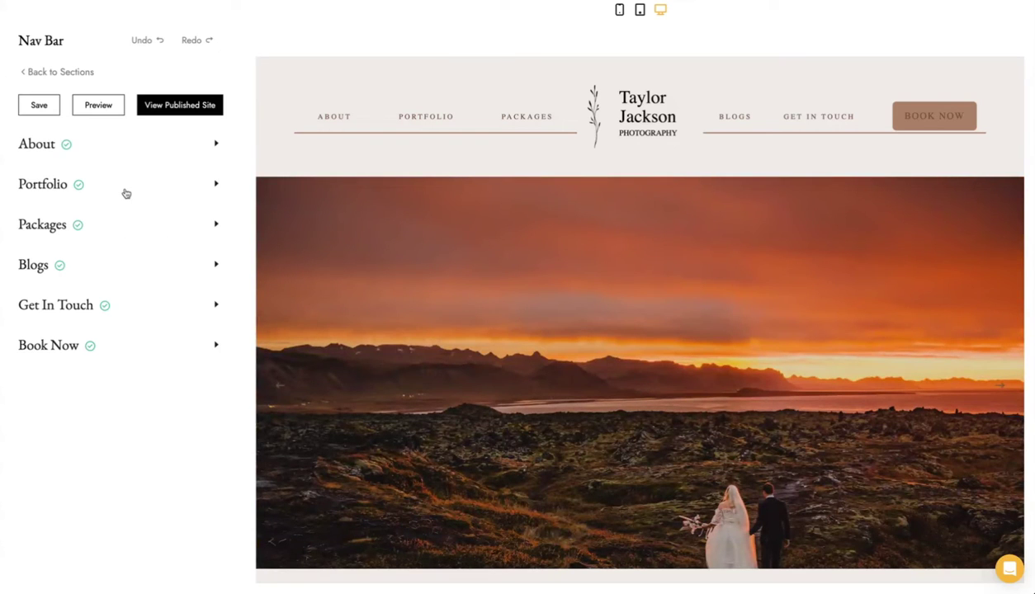
click(126, 195)
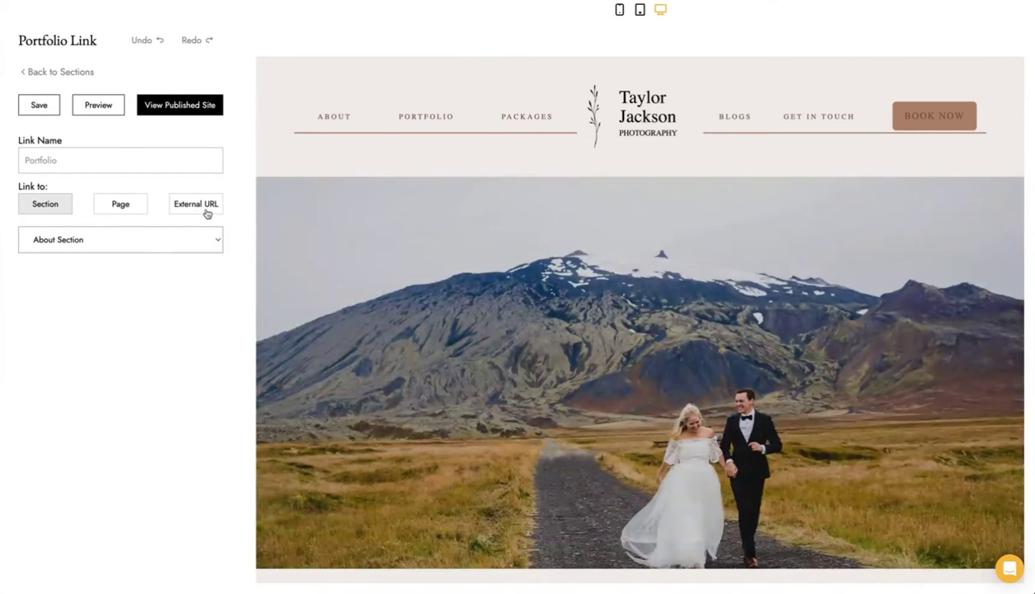
Link Portfolio to the Preferred Venue Reviews page and go back to the section list.
click(206, 211)
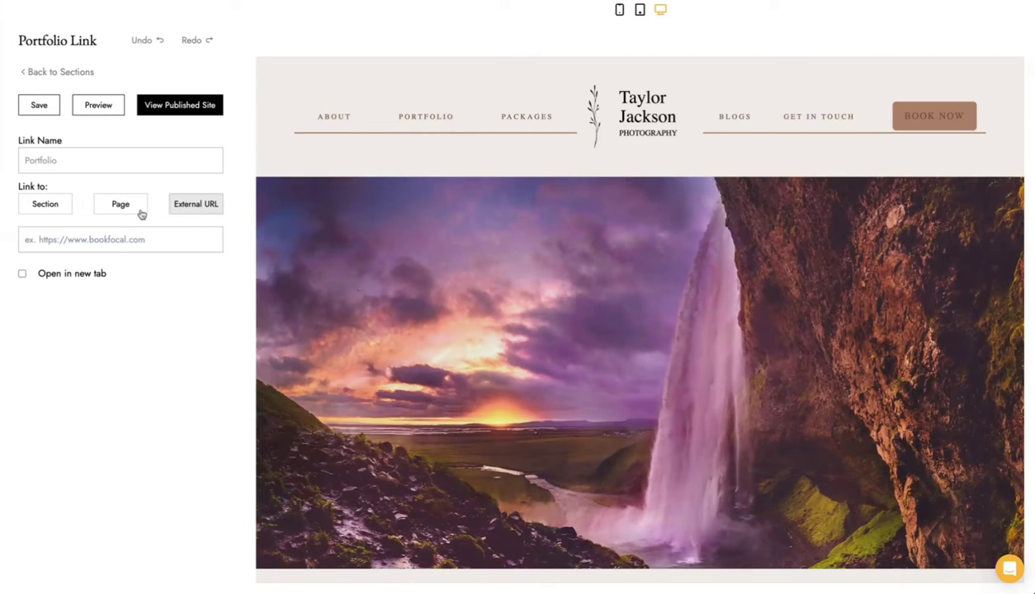
click(140, 214)
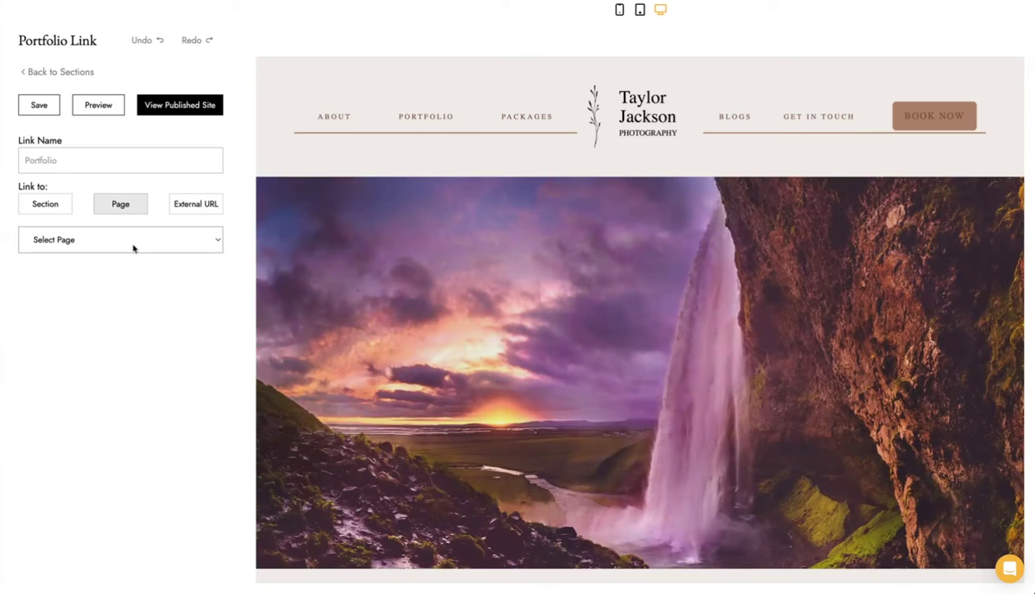
click(133, 247)
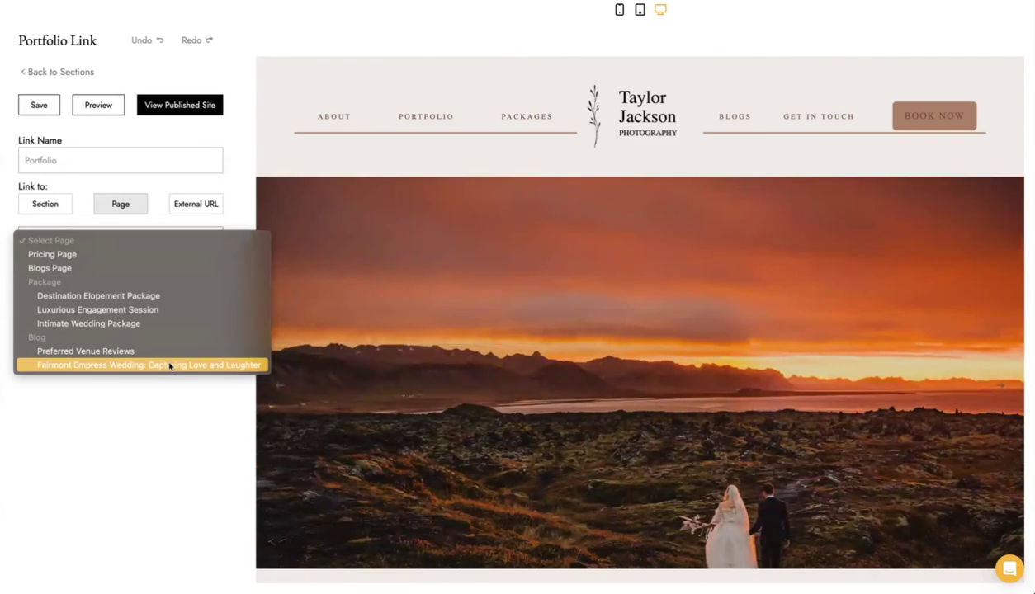
click(159, 360)
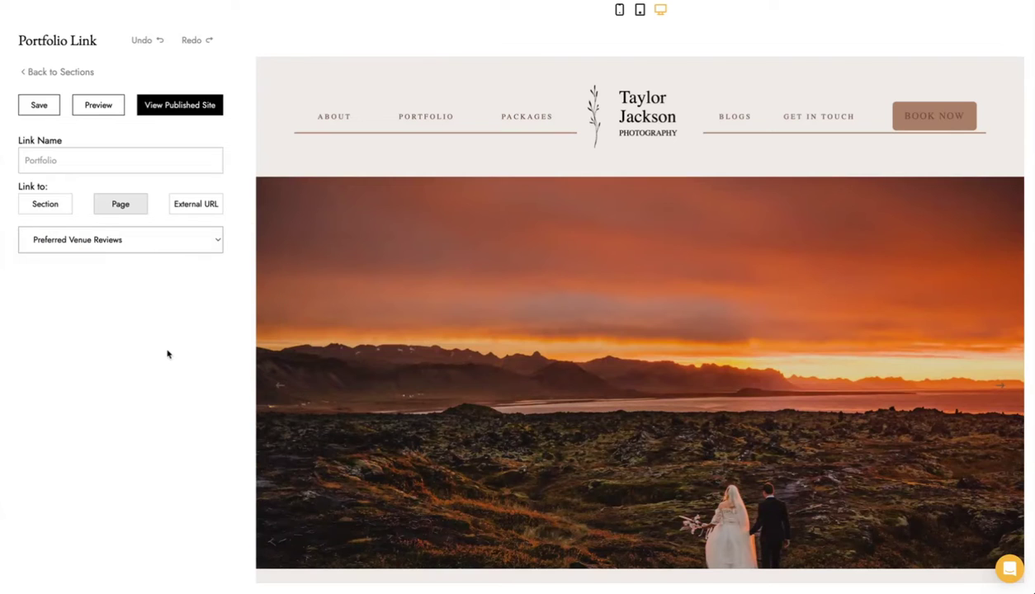
double_click(63, 165)
click(178, 240)
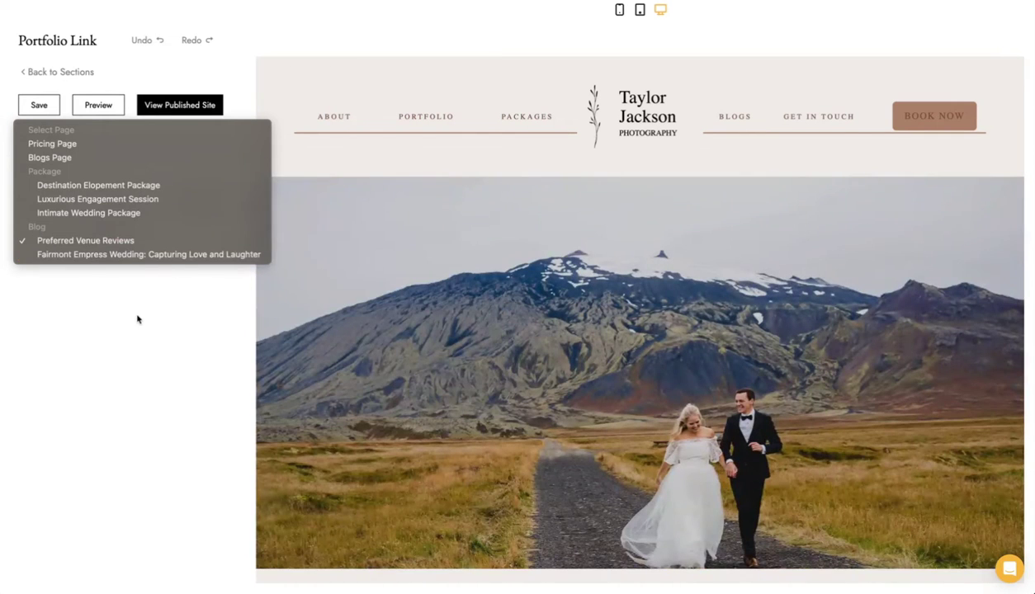
click(137, 312)
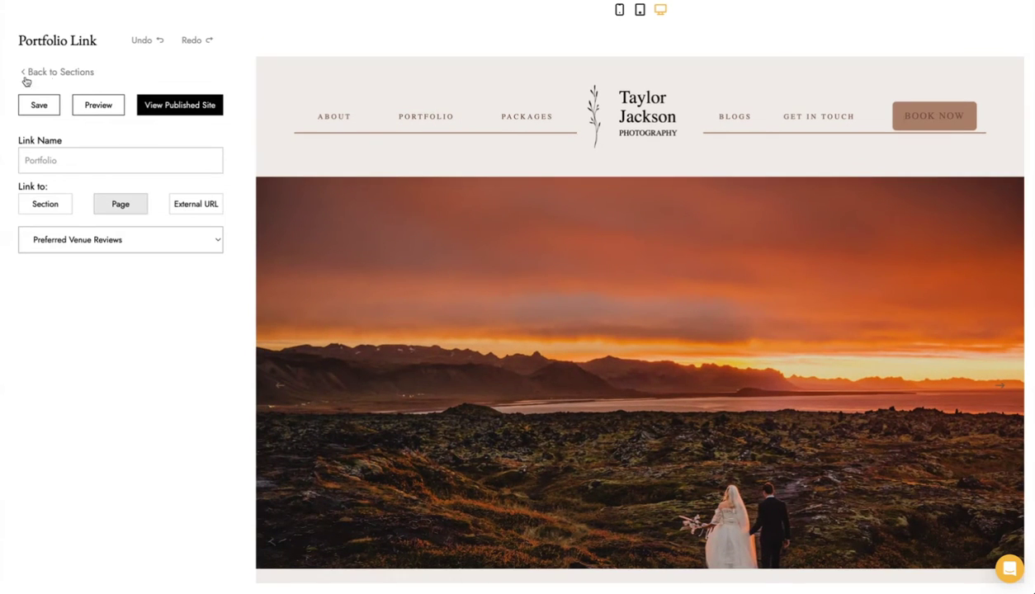
click(61, 74)
click(73, 73)
Open the Iceland Gallery blog post and drag the Hero Overlay slider fully to zero.
click(74, 25)
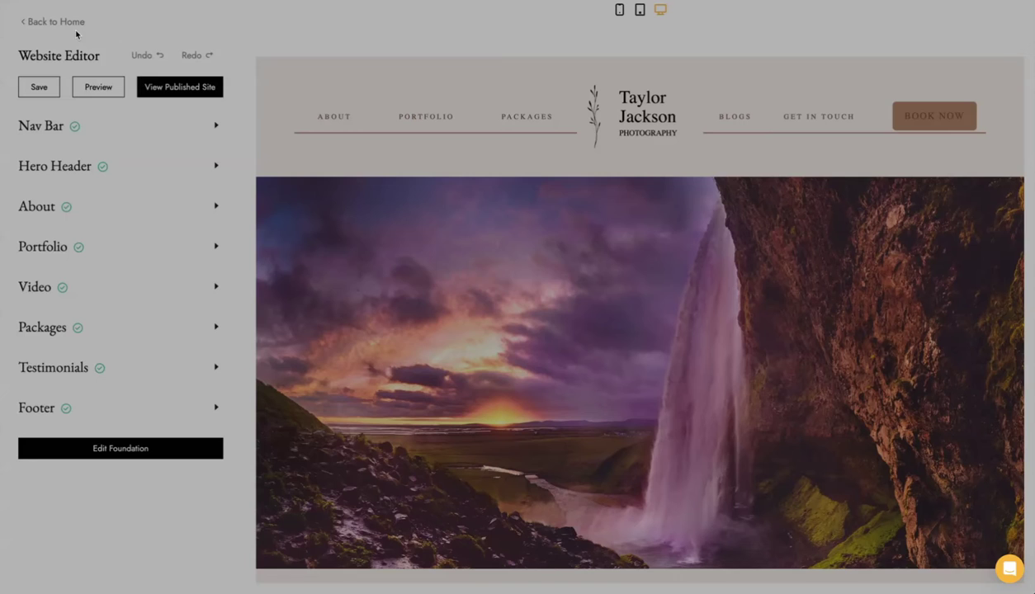
click(580, 315)
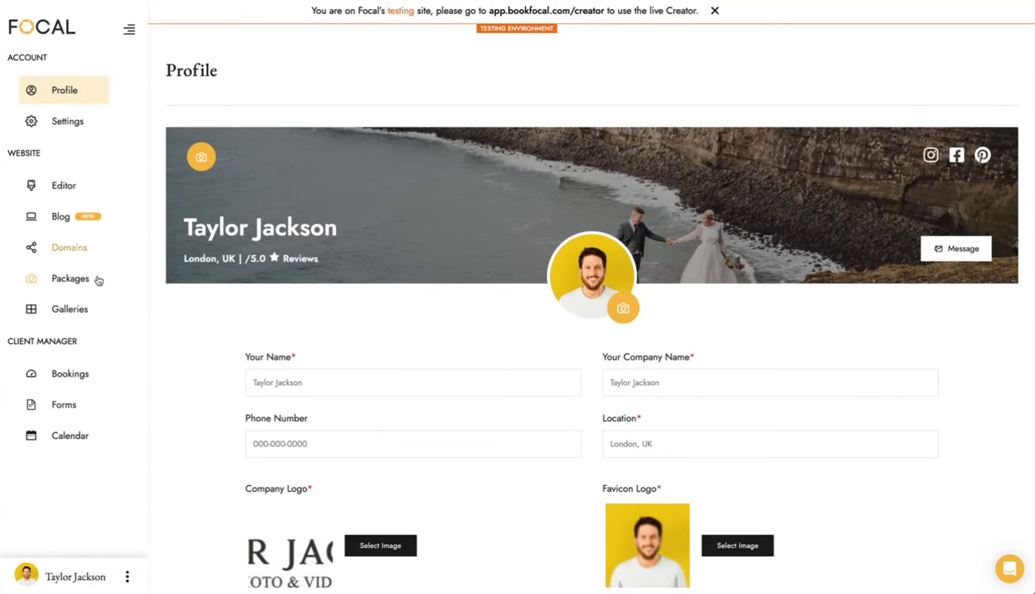
click(95, 217)
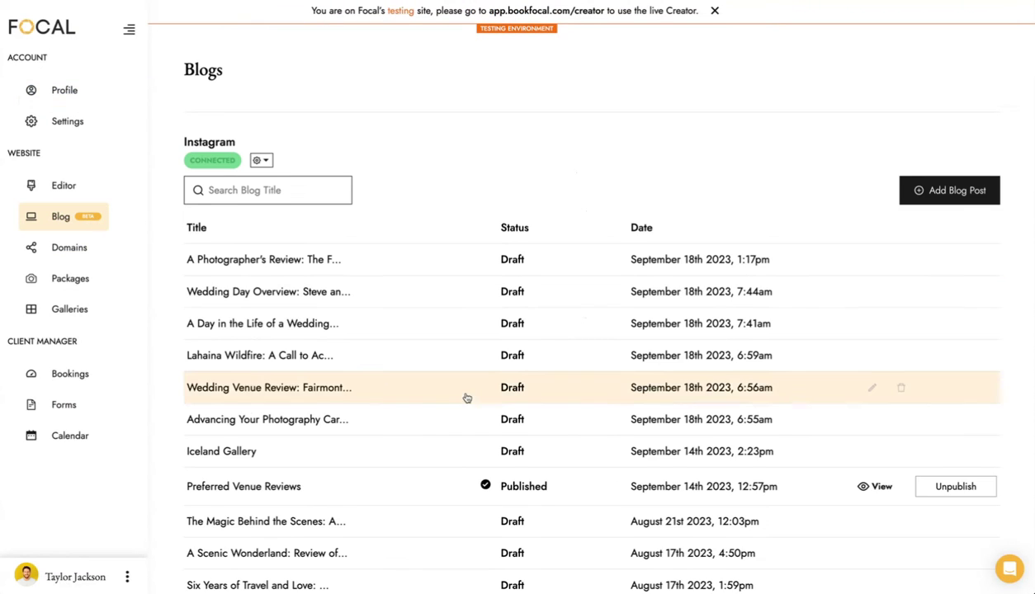
scroll(412, 377, down, 1)
click(392, 363)
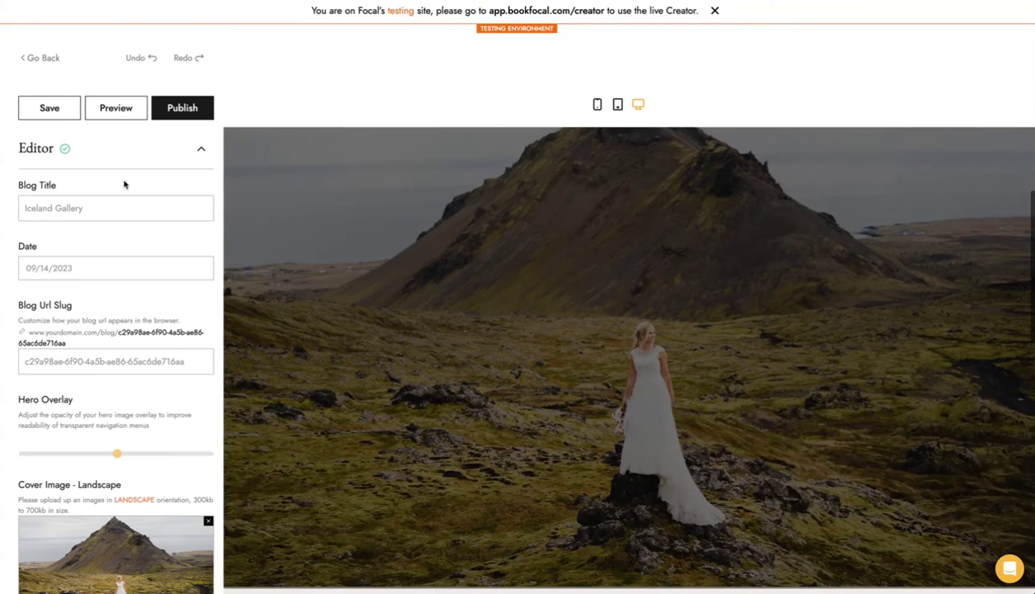
scroll(150, 301, down, 2)
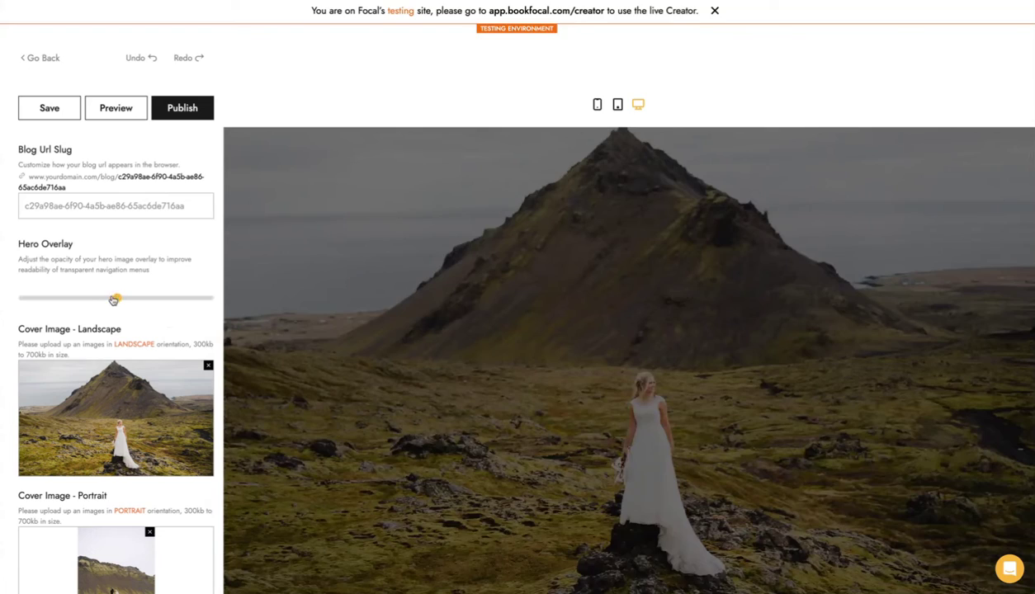
drag(118, 300, 23, 298)
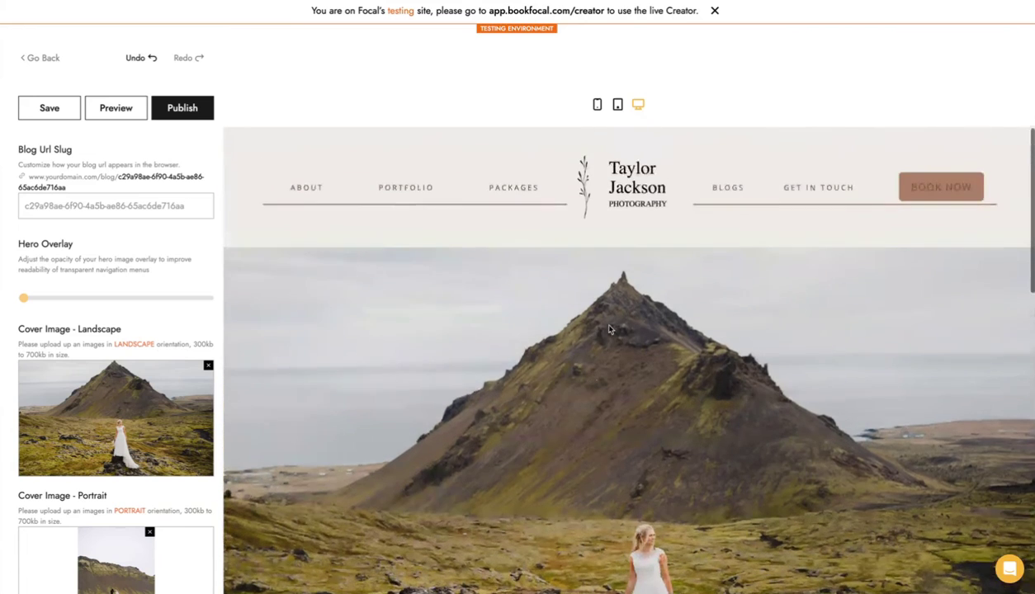
Drag the sunset wedding photo into the right image slot of the layout.
scroll(577, 347, down, 10)
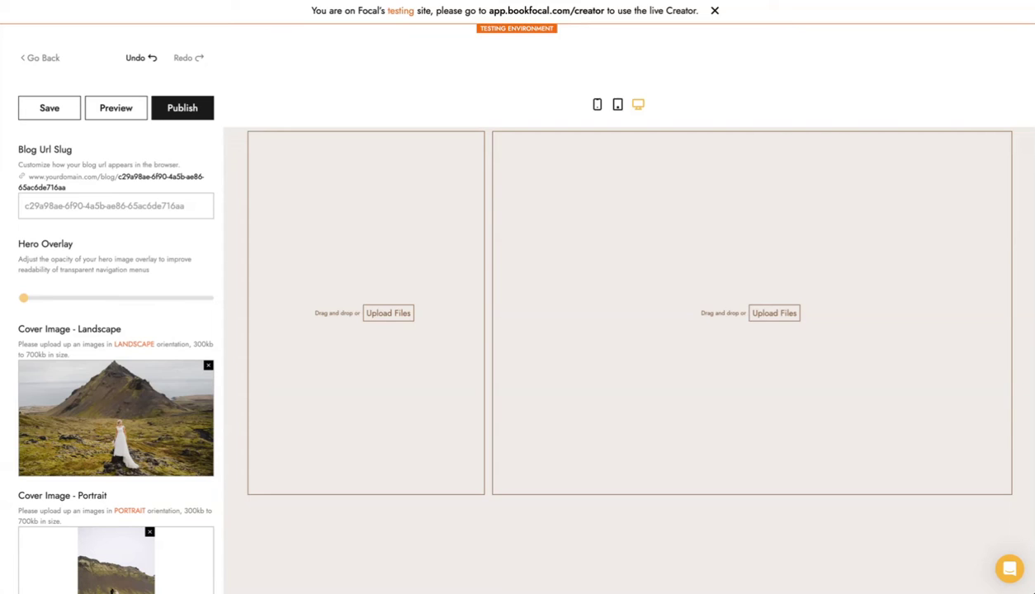
drag(297, 318, 598, 351)
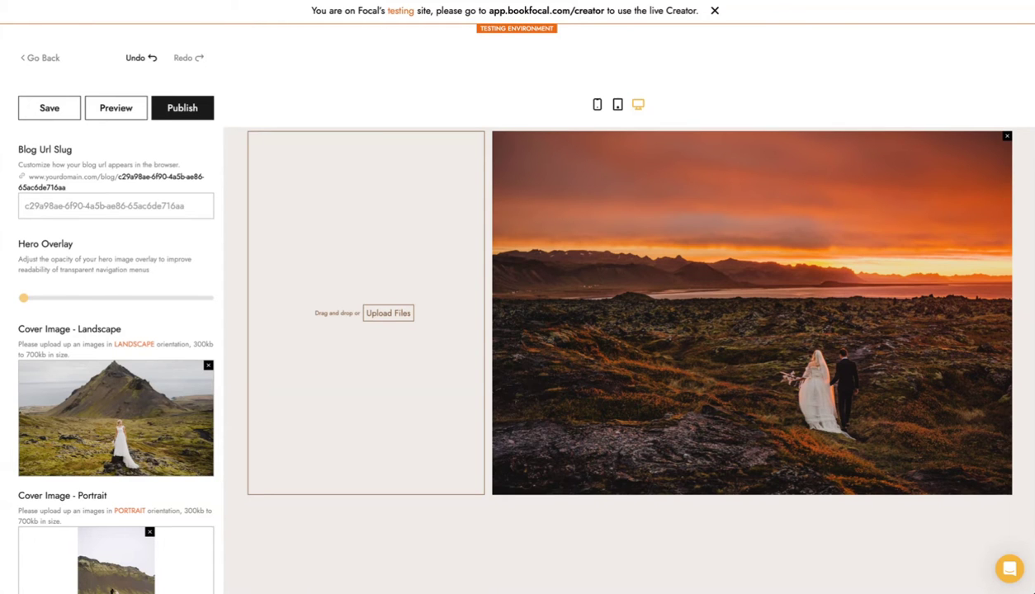
drag(86, 254, 376, 339)
Insert a wide-and-narrow two-image block holding the black-sand beach wedding photo.
scroll(133, 381, down, 2)
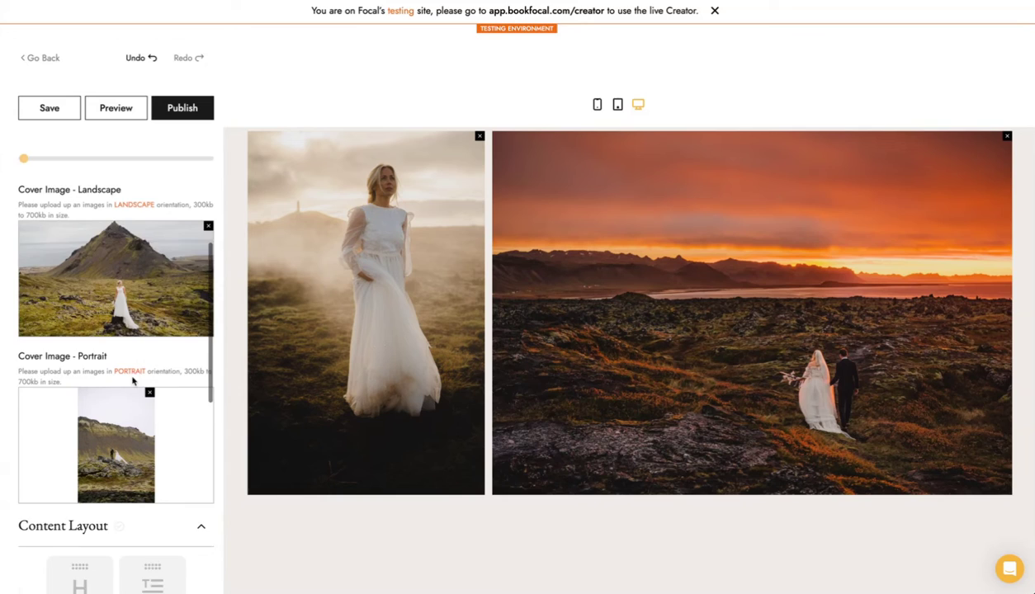
scroll(133, 381, down, 3)
scroll(670, 569, down, 3)
scroll(154, 428, down, 1)
scroll(153, 428, down, 1)
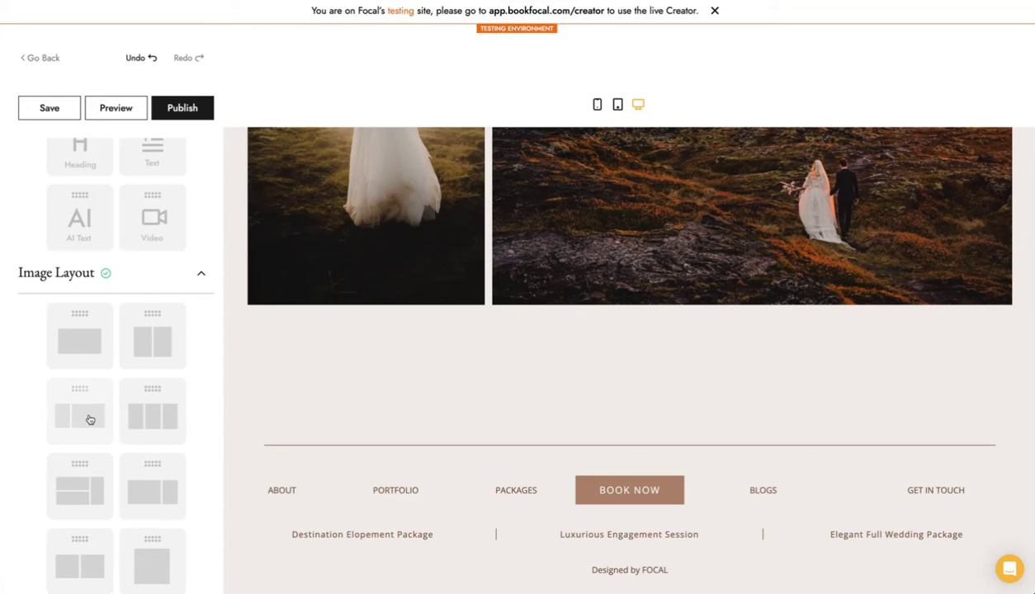
drag(132, 492, 399, 388)
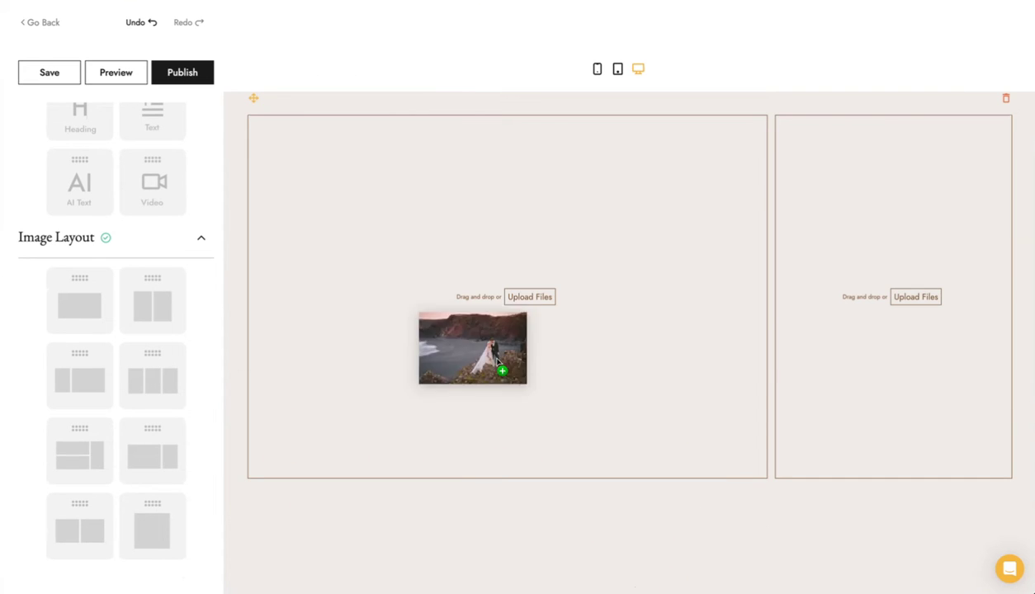
drag(492, 374, 492, 376)
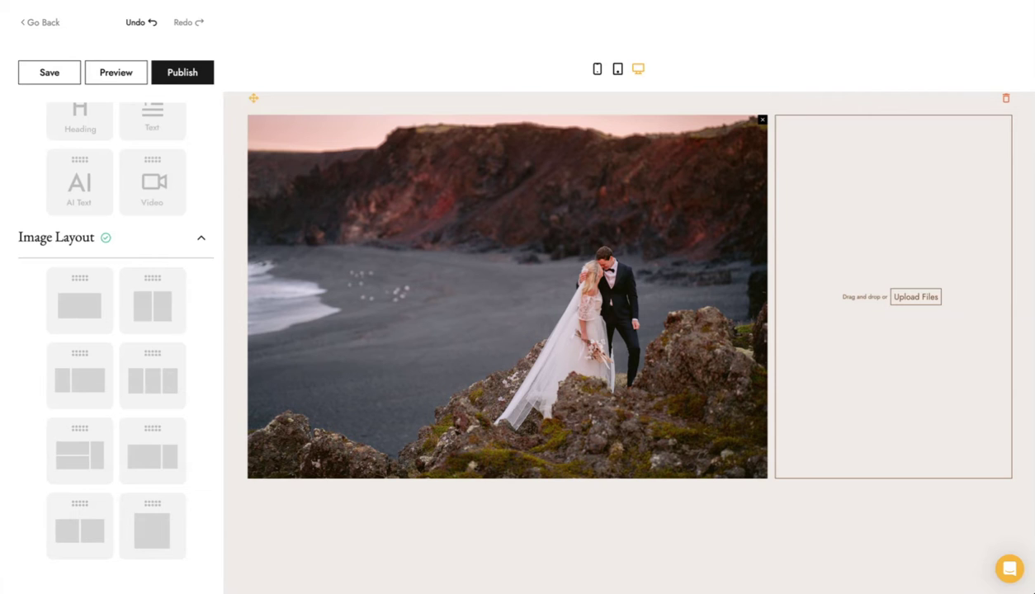
scroll(547, 387, up, 3)
scroll(548, 387, down, 3)
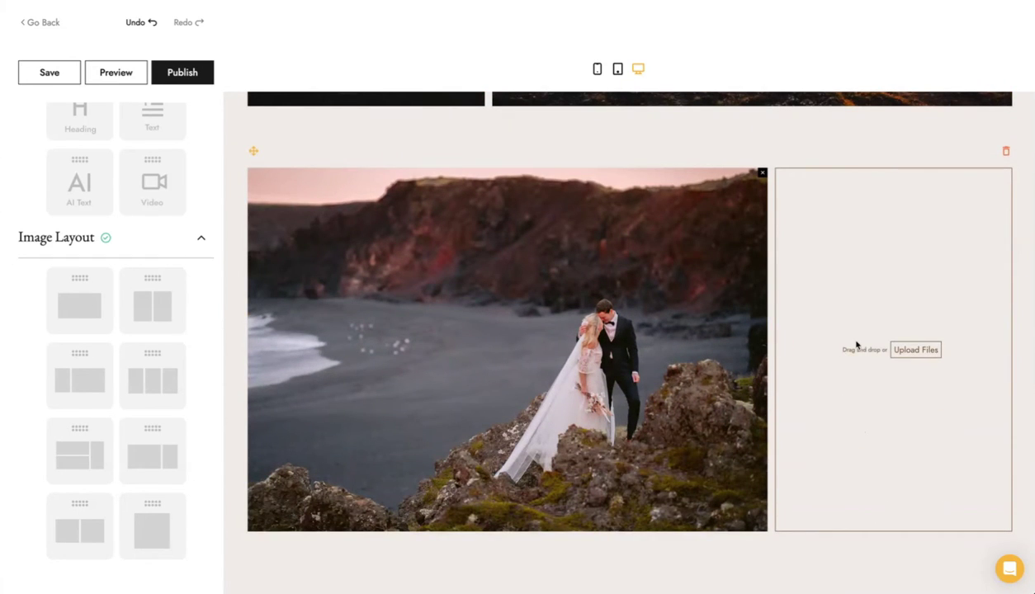
drag(855, 347, 856, 347)
scroll(686, 384, up, 1)
scroll(728, 374, up, 8)
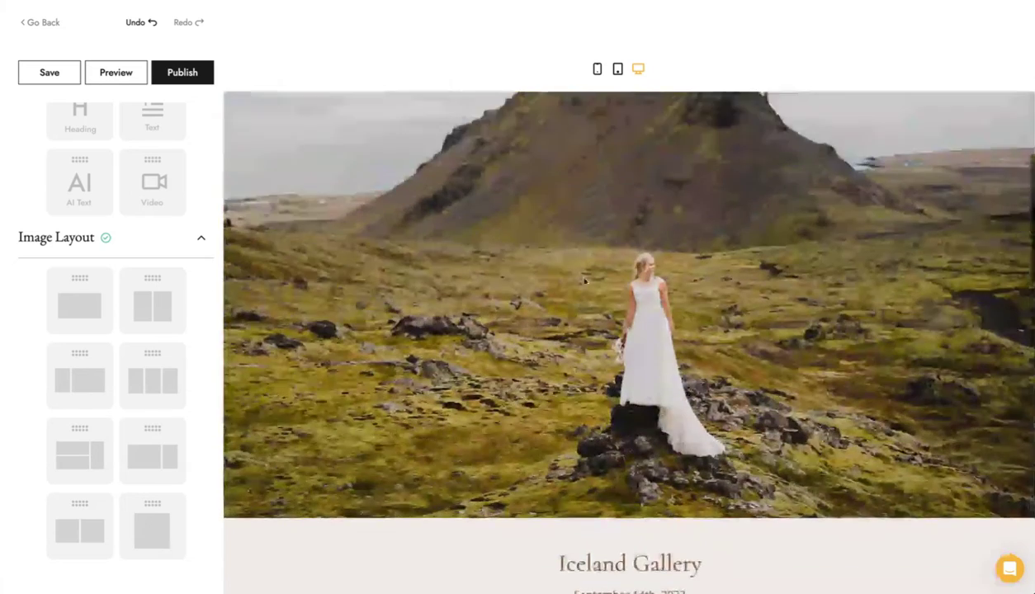
Save the Iceland Gallery post draft, then go back to the blog list.
click(51, 73)
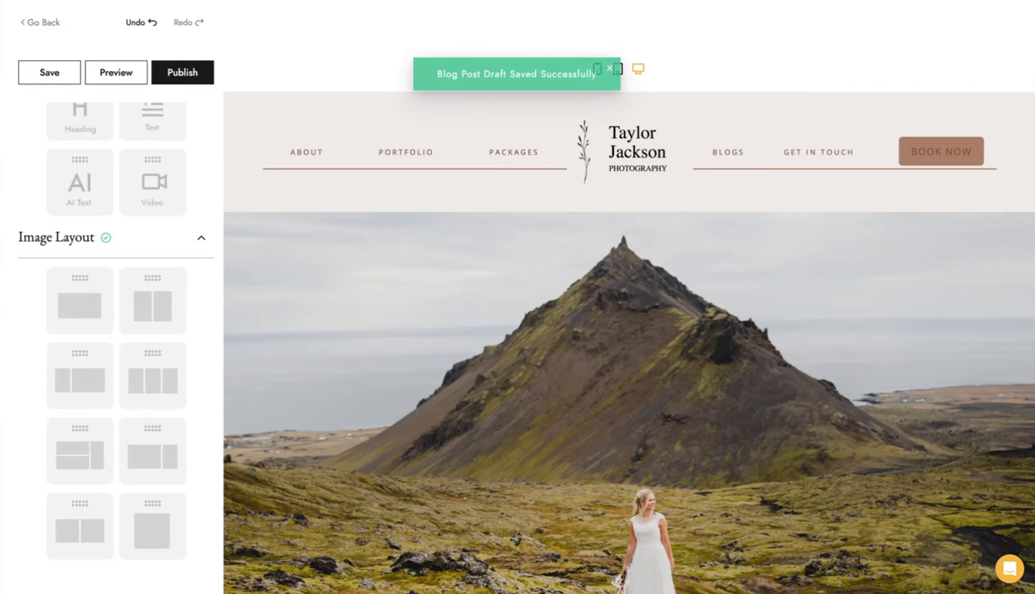
click(54, 22)
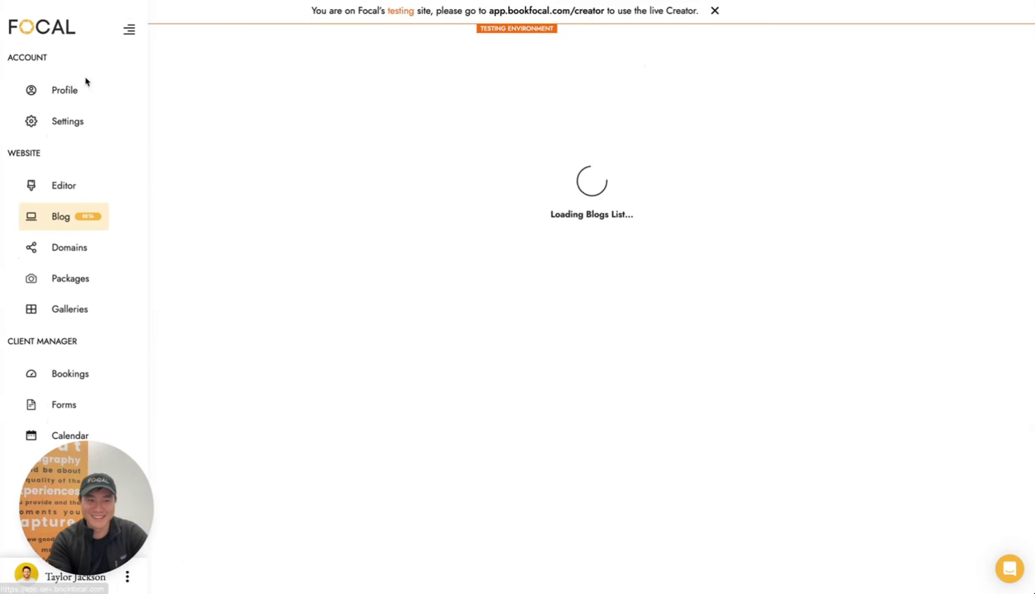
In the website editor's Nav Bar, rename the Portfolio link to Iceland Gallery.
click(100, 186)
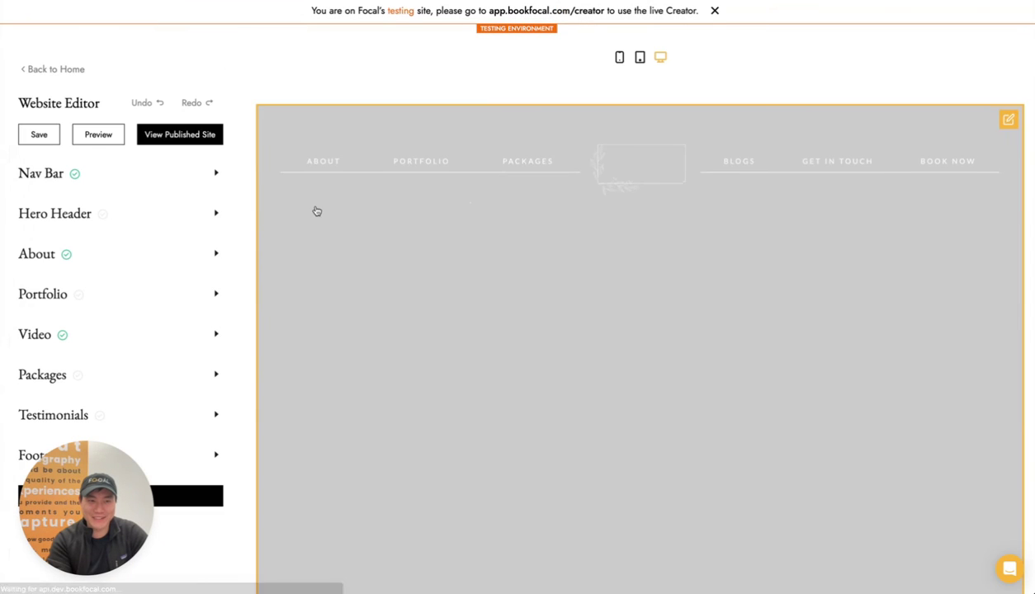
click(109, 179)
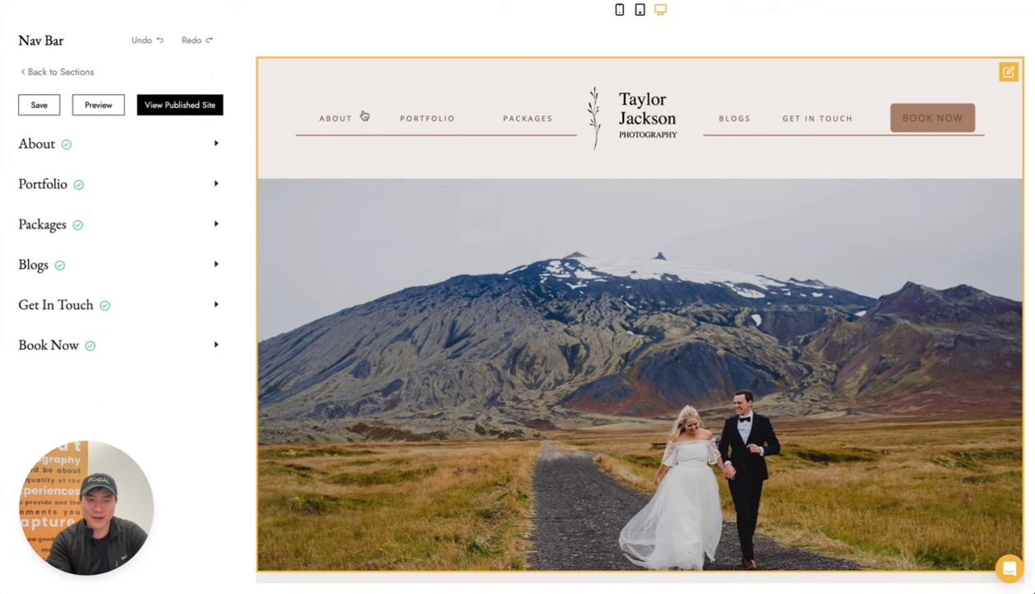
click(130, 182)
double_click(116, 161)
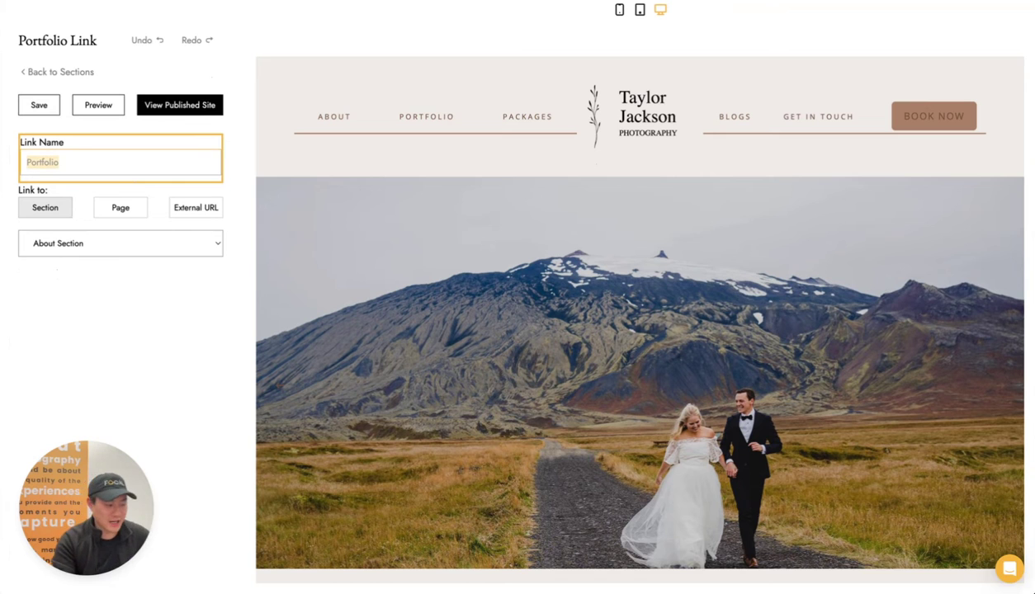
text(ICelan)
key(BackSpace)
key(BackSpace)
key(BackSpace)
key(BackSpace)
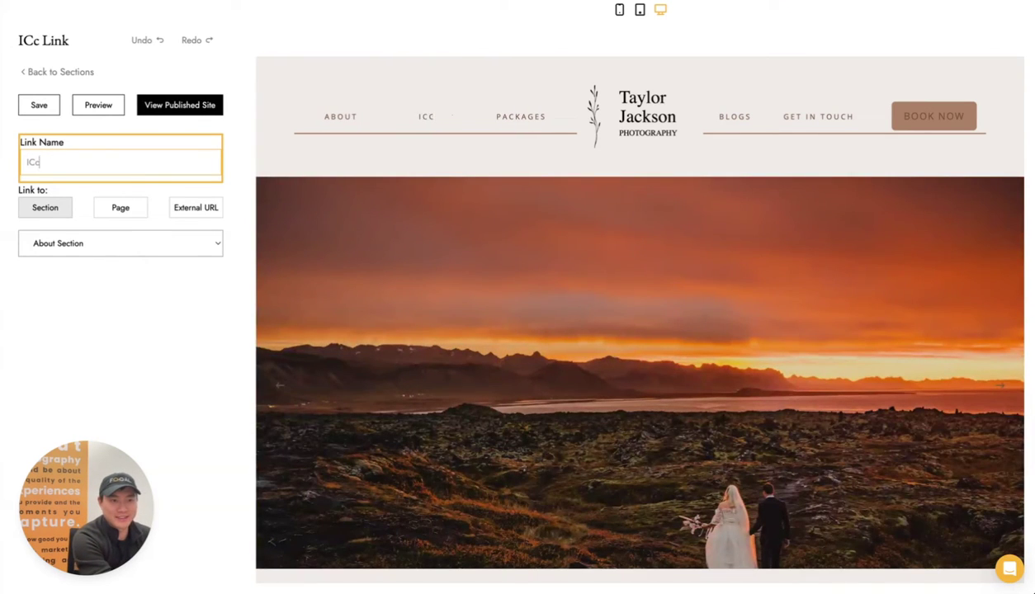
key(BackSpace)
text(celan)
key(BackSpace)
key(BackSpace)
key(BackSpace)
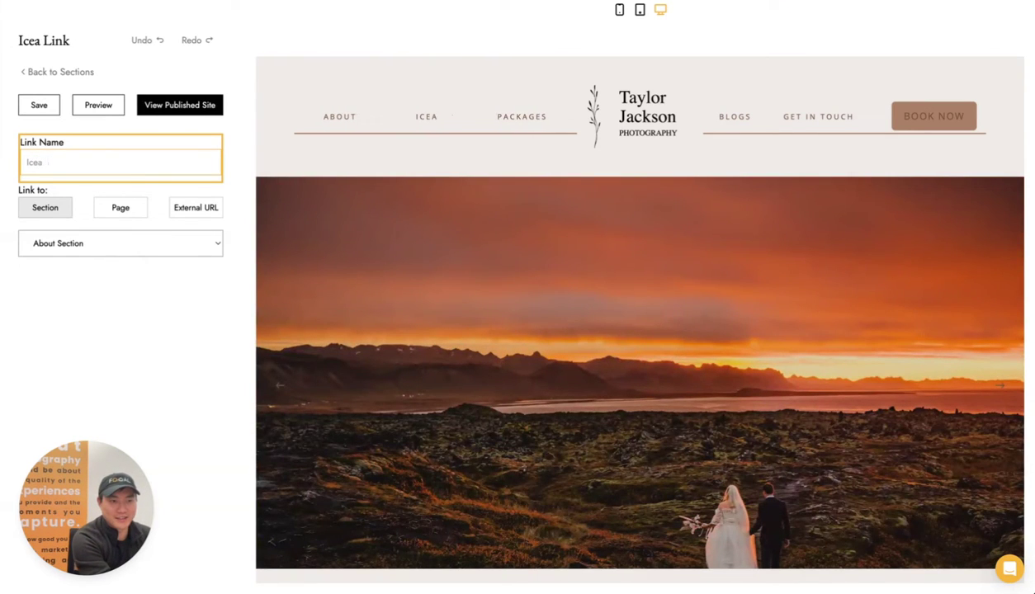
text(land galerr)
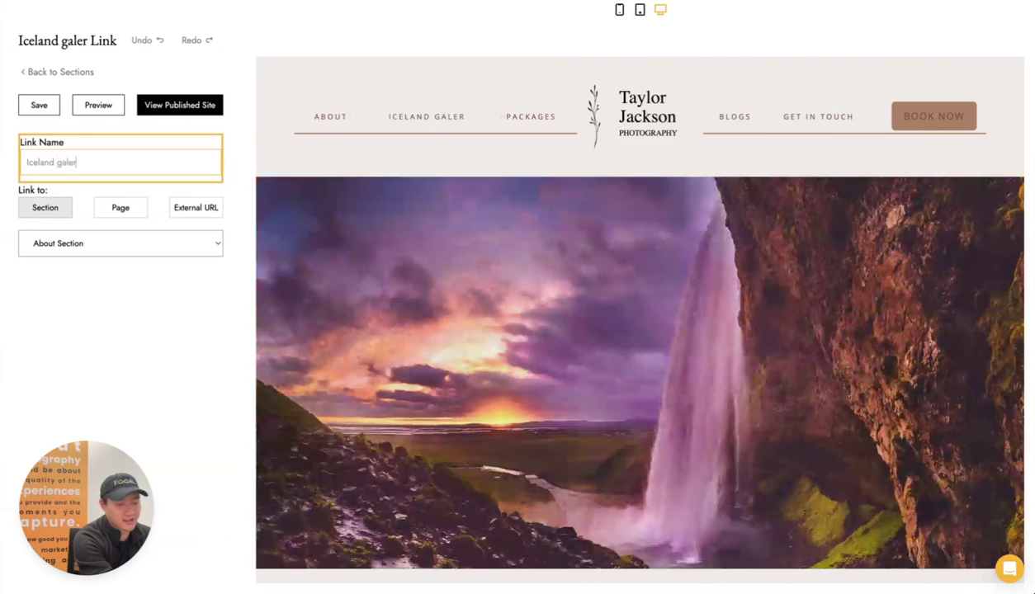
key(BackSpace)
key(BackSpace)
key(BackSpace)
key(BackSpace)
key(BackSpace)
key(BackSpace)
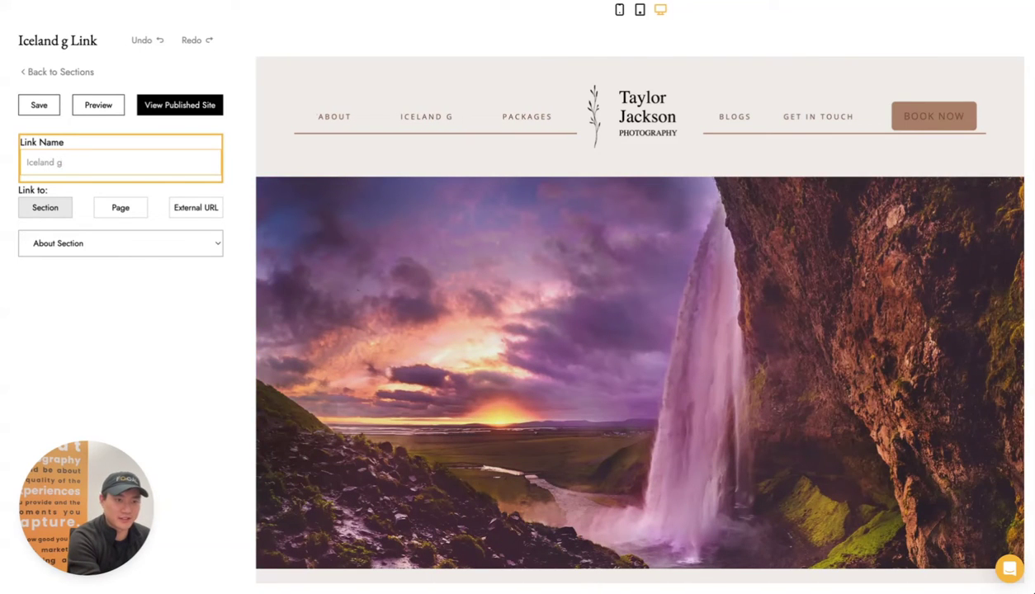
text(Gallery)
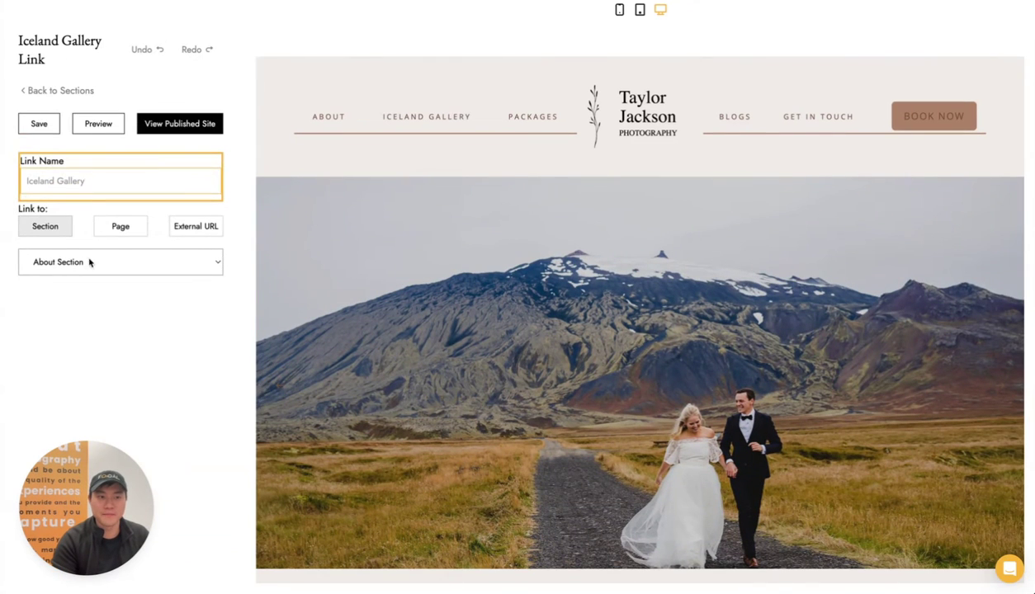
Set the link type to Page without choosing one, then return to the dashboard.
click(116, 226)
click(110, 261)
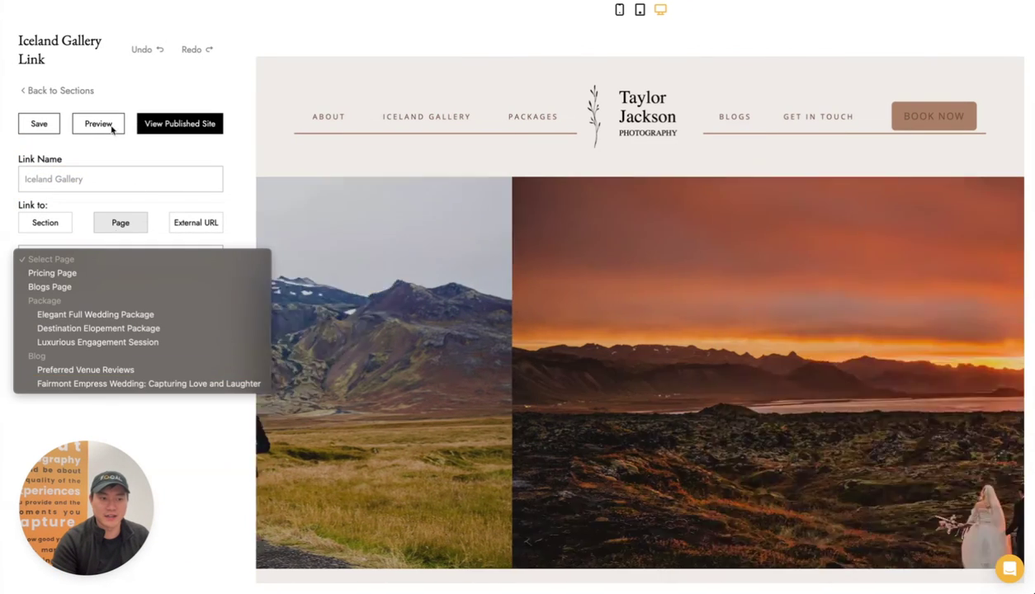
click(135, 24)
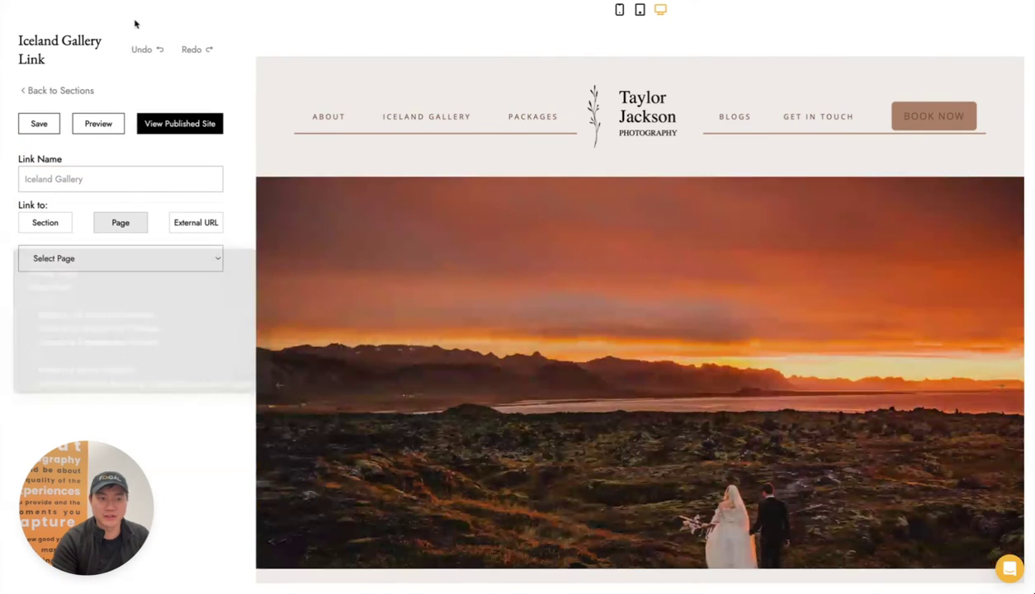
click(45, 93)
click(56, 74)
click(50, 22)
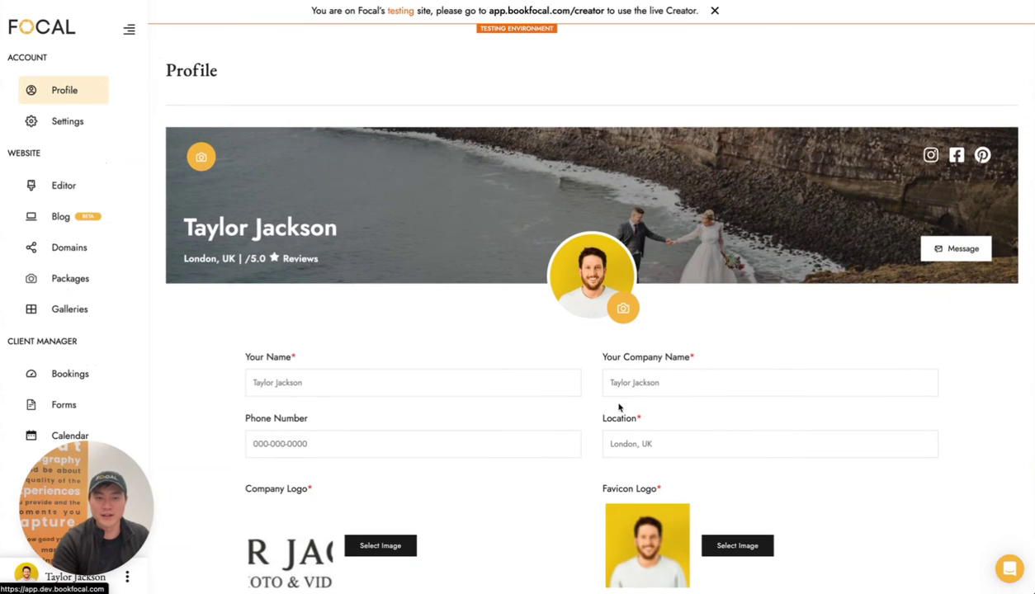
Open the Iceland Gallery post from the Blog list, publish it, and go back.
click(59, 216)
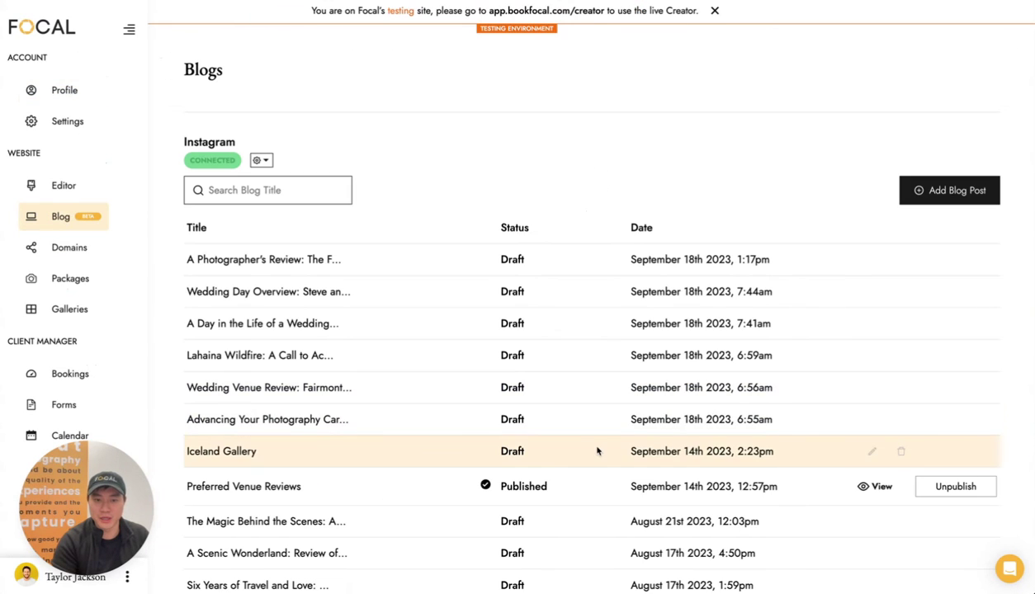
click(553, 460)
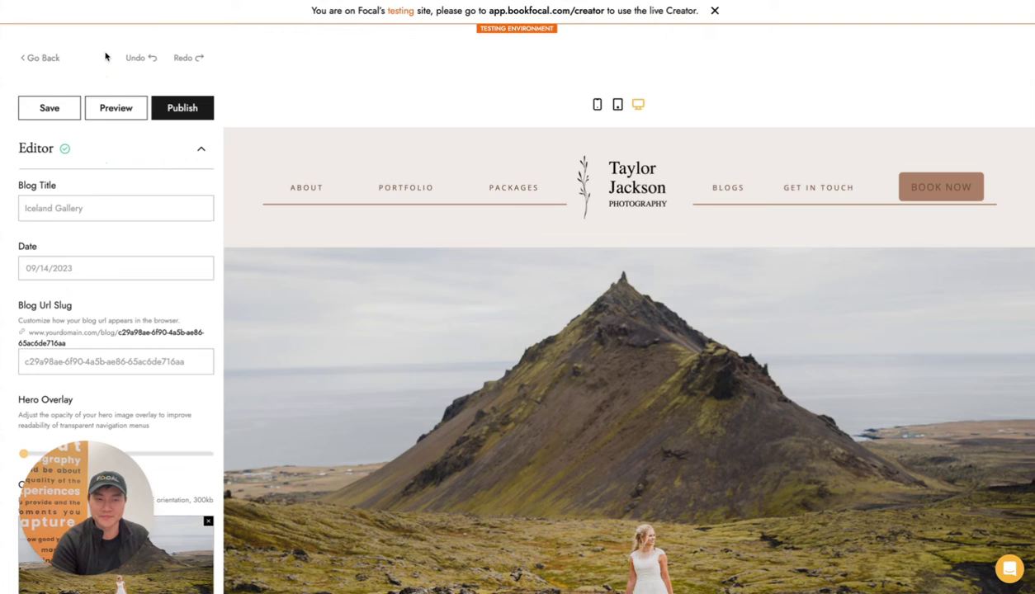
click(154, 105)
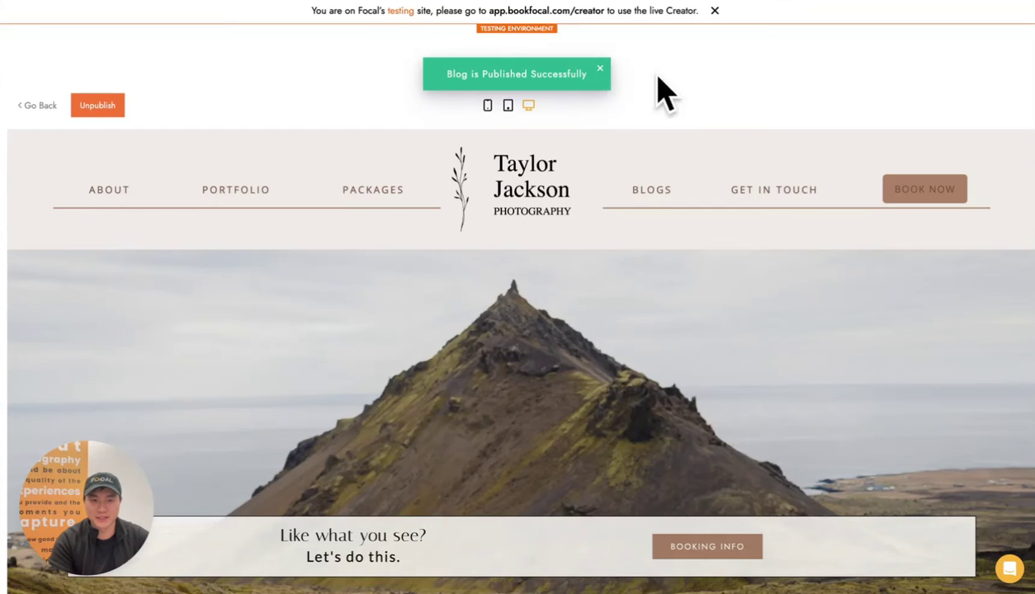
click(53, 102)
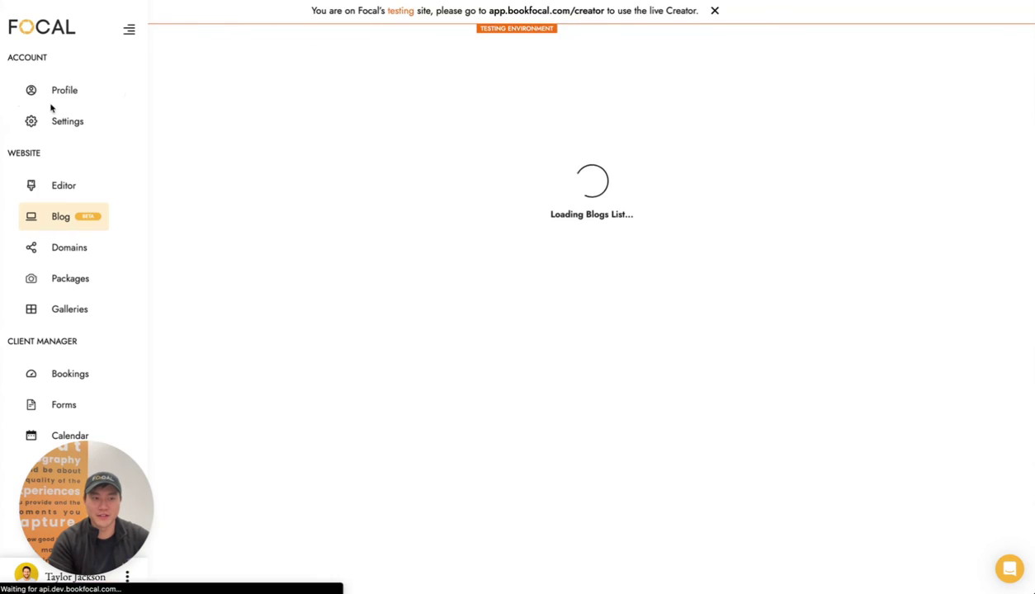
Open the Portfolio nav link and rename it to Iceland Gallery.
click(72, 182)
click(156, 174)
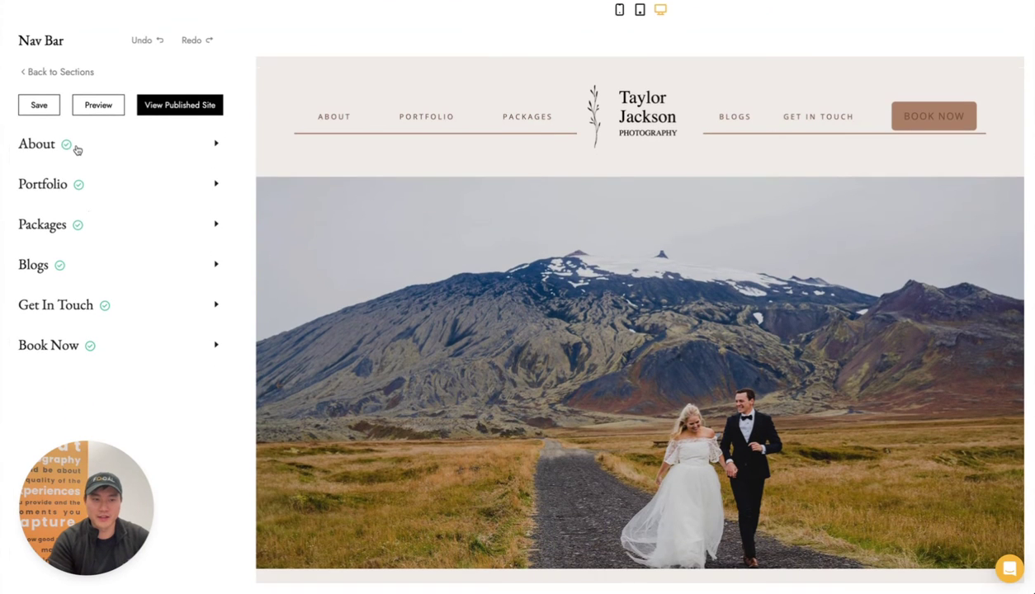
click(421, 125)
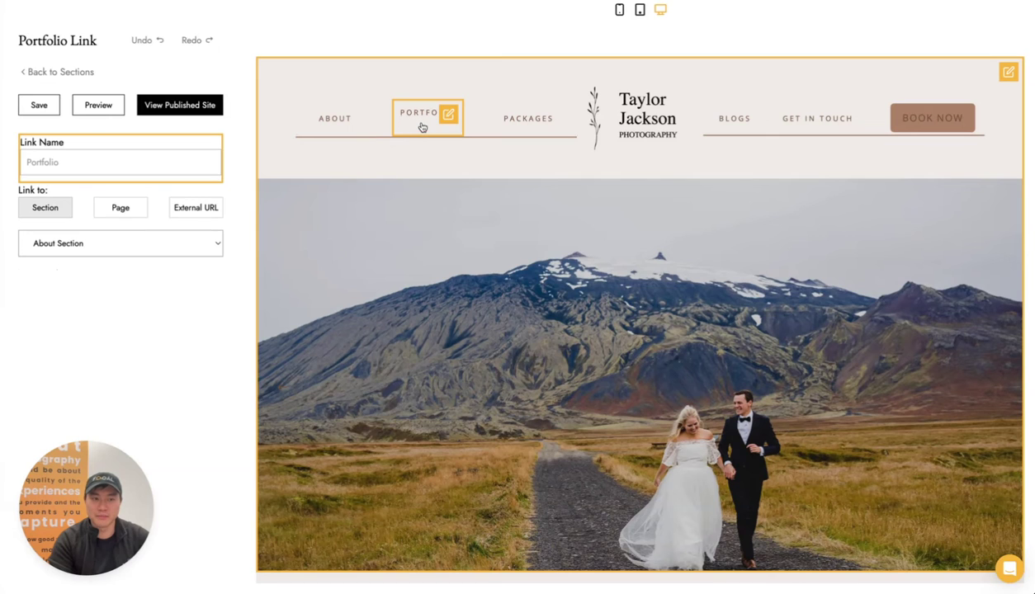
double_click(76, 158)
text(Icelads)
key(BackSpace)
key(BackSpace)
text(nd G)
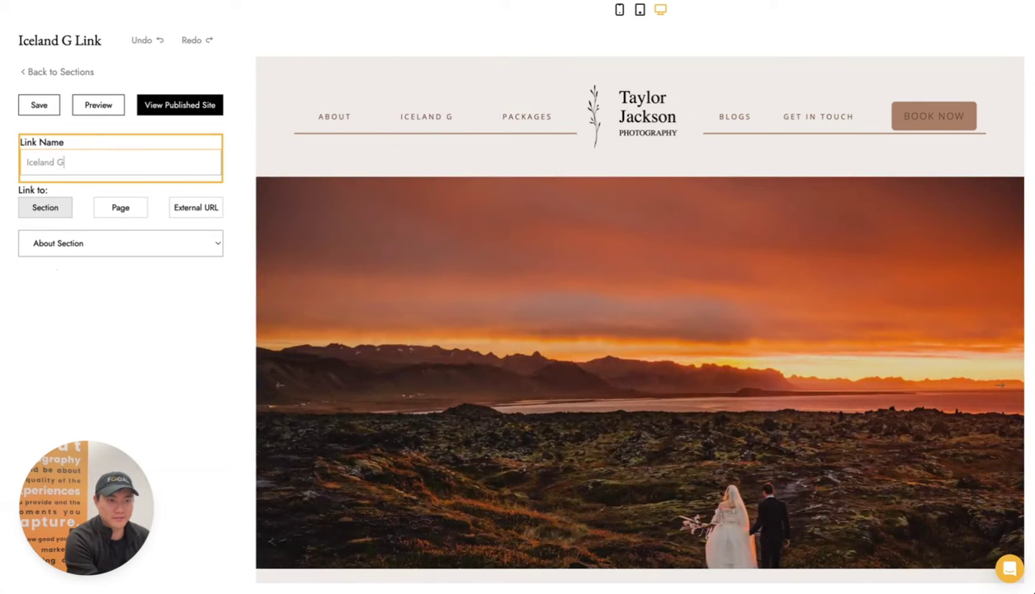
text(allery)
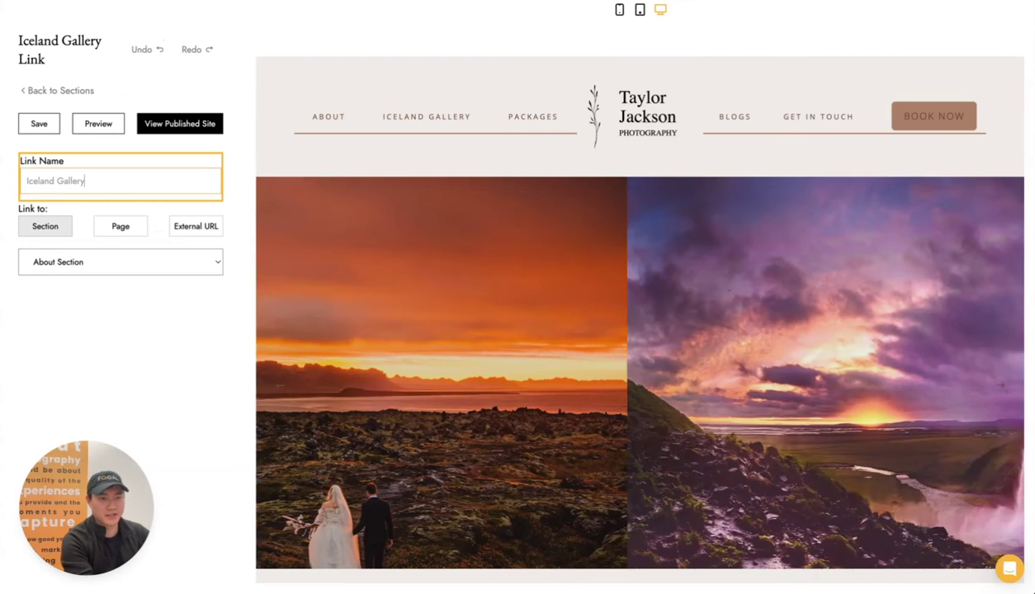
Point the link to the Iceland Gallery page and save the site.
click(116, 223)
click(117, 261)
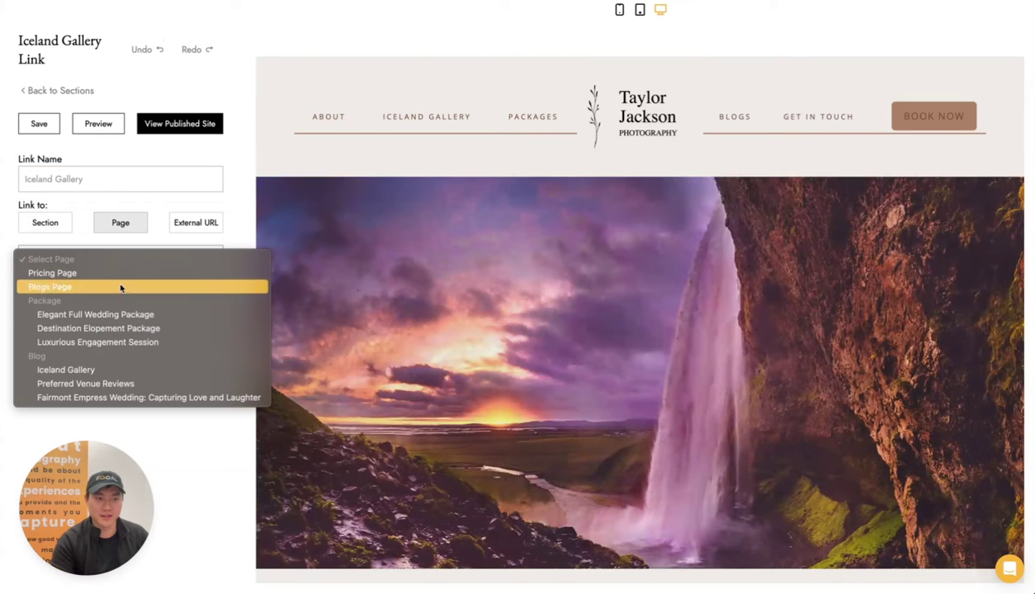
click(39, 372)
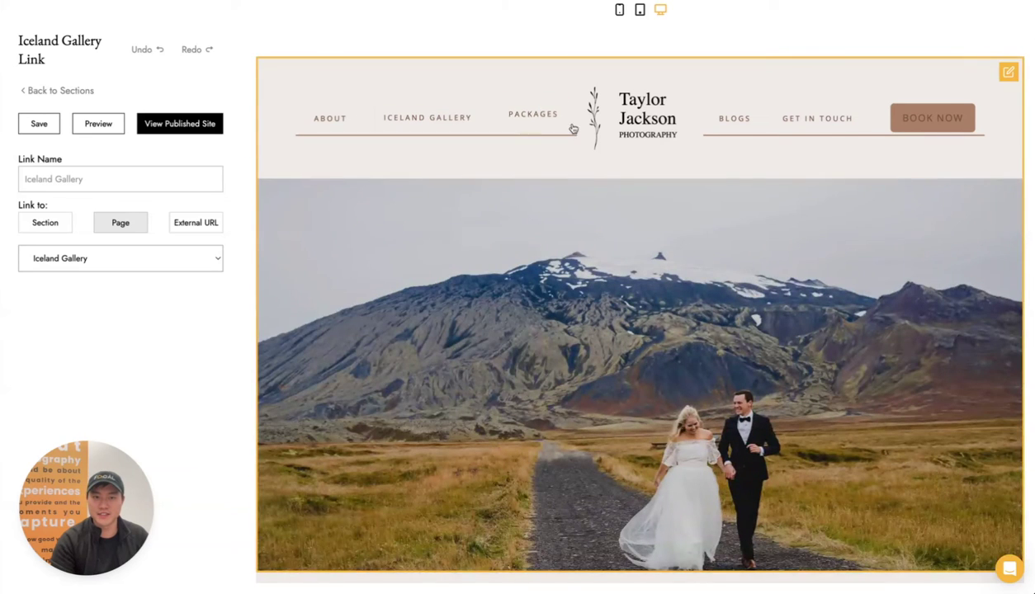
click(38, 128)
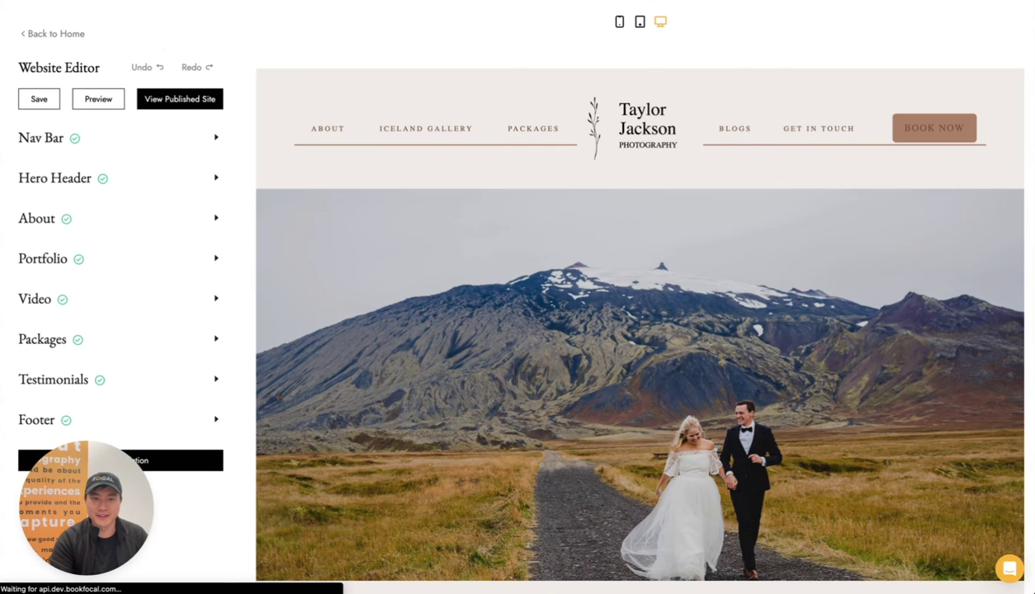
View the live site's Iceland Gallery page, then open its Booking Info page.
click(210, 101)
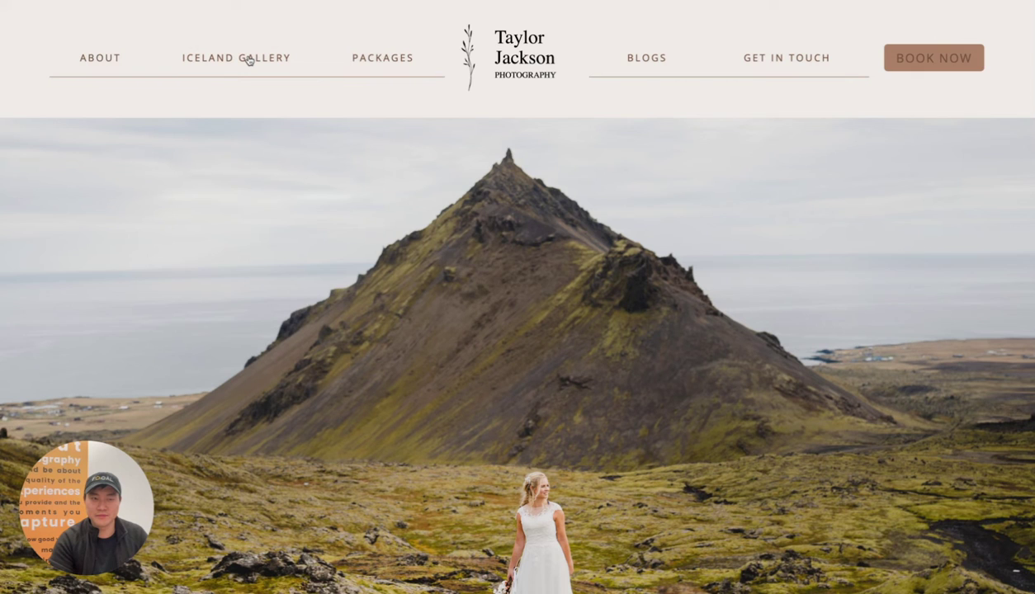
click(248, 59)
scroll(633, 271, down, 8)
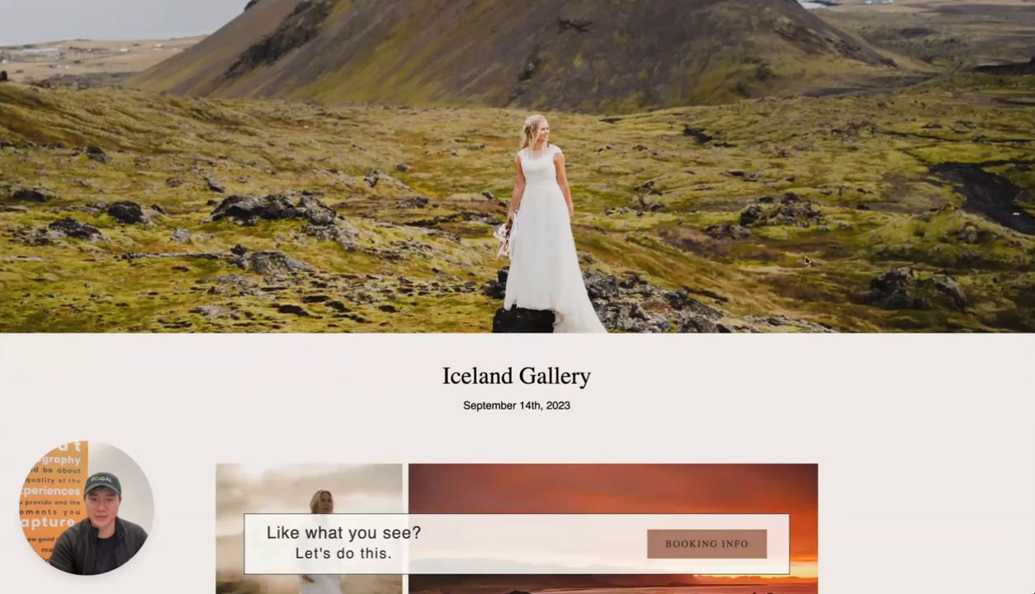
scroll(633, 271, down, 5)
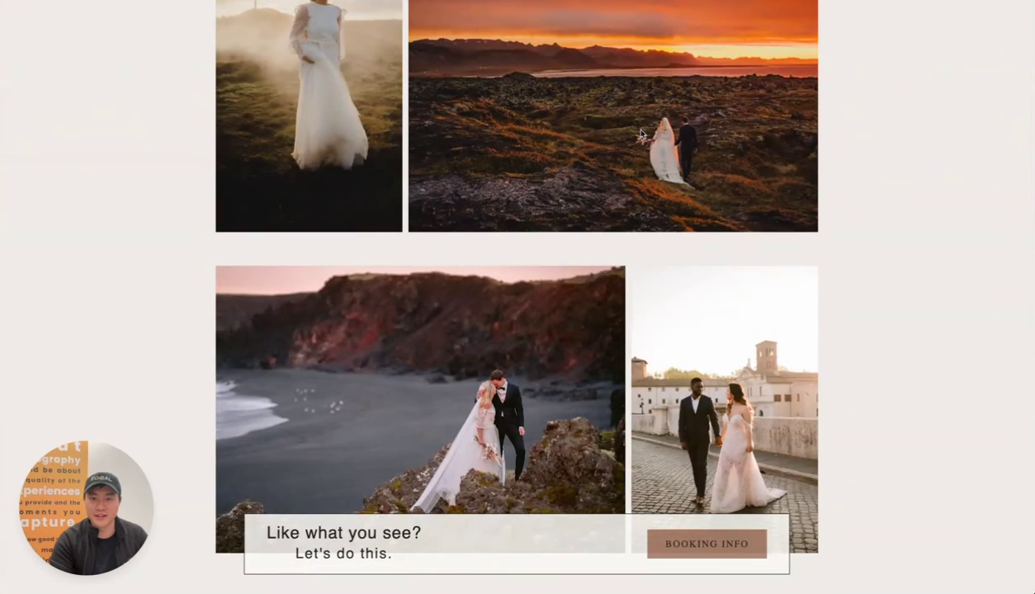
scroll(763, 565, down, 3)
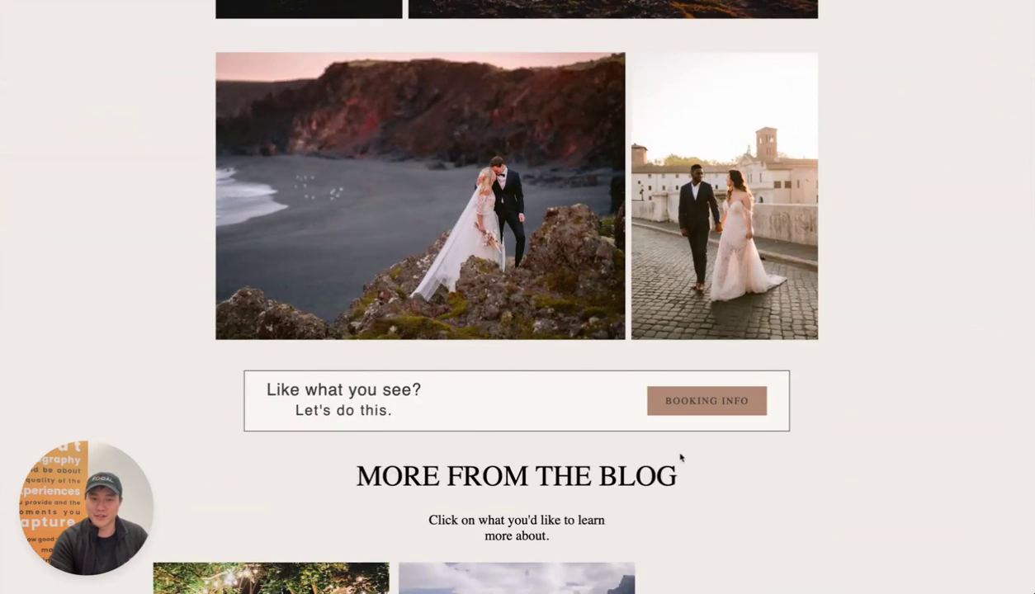
scroll(383, 404, up, 1)
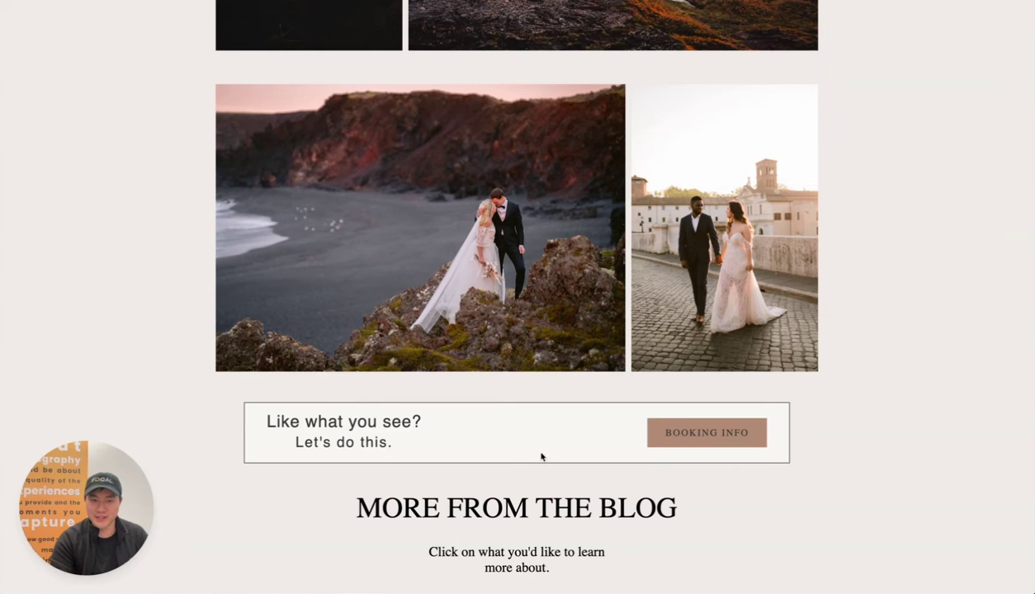
click(723, 443)
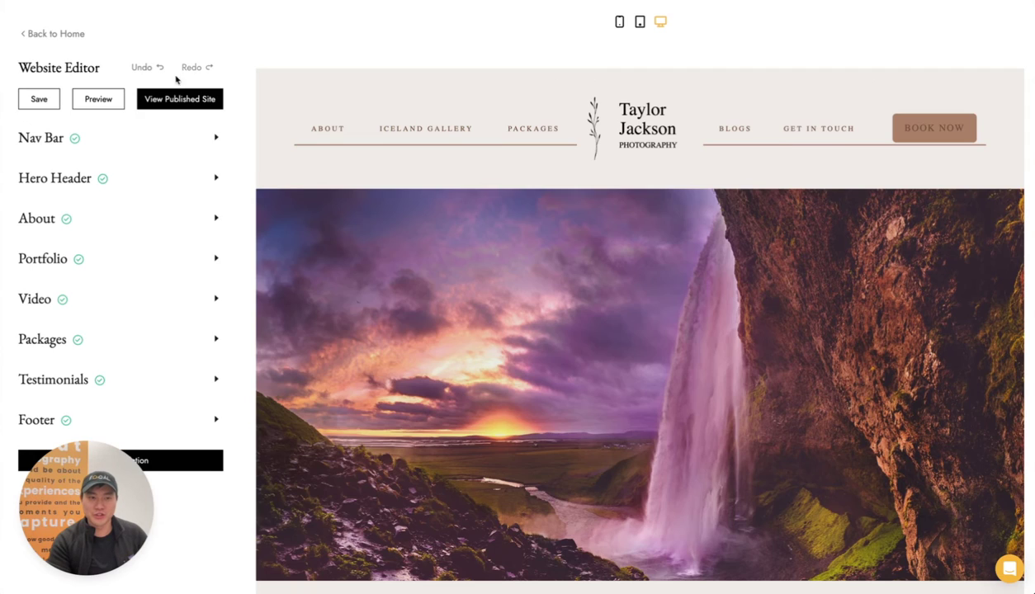
Open the About nav link and switch its Link to option to Page.
click(115, 137)
click(142, 146)
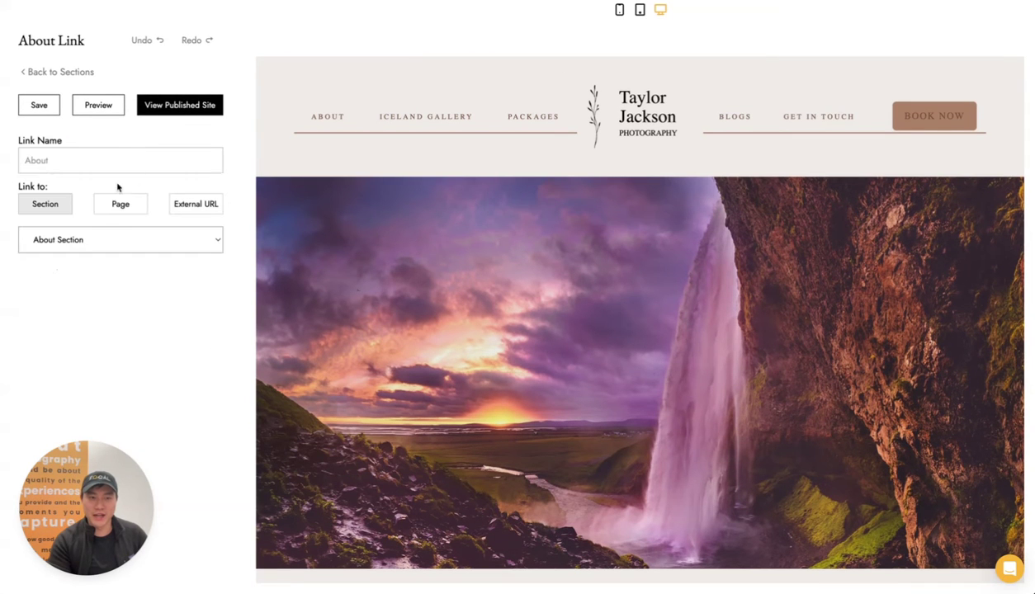
click(97, 234)
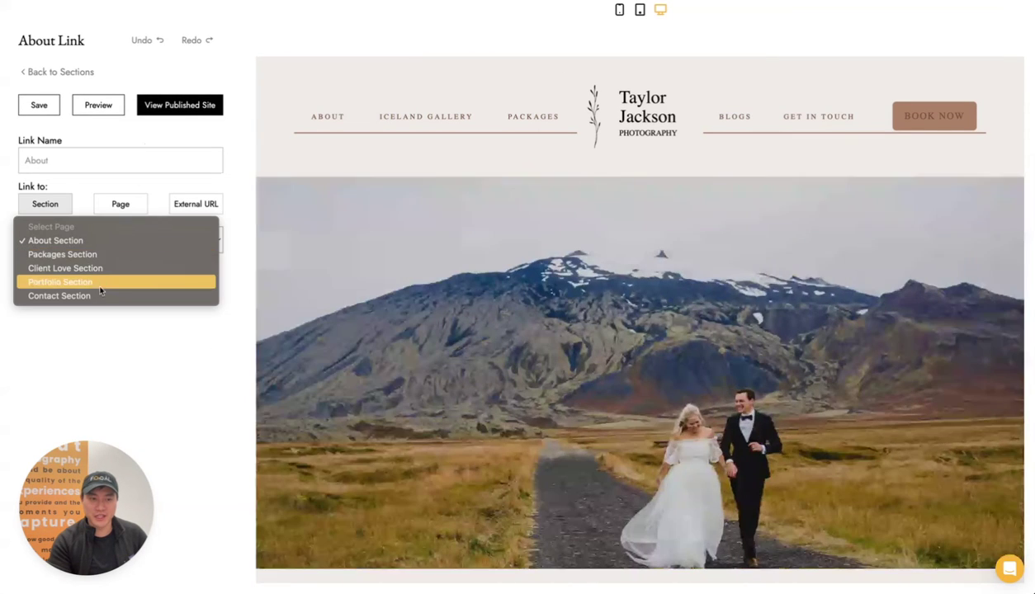
click(148, 350)
click(115, 211)
click(120, 238)
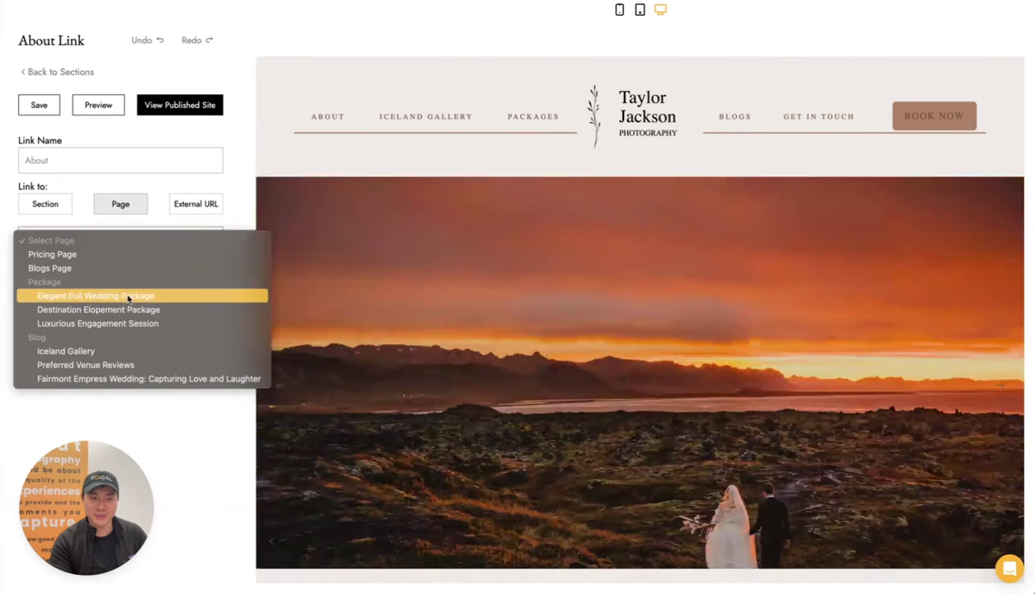
click(96, 159)
Rename the link to Special Offer, then to Christmas Minis.
double_click(102, 156)
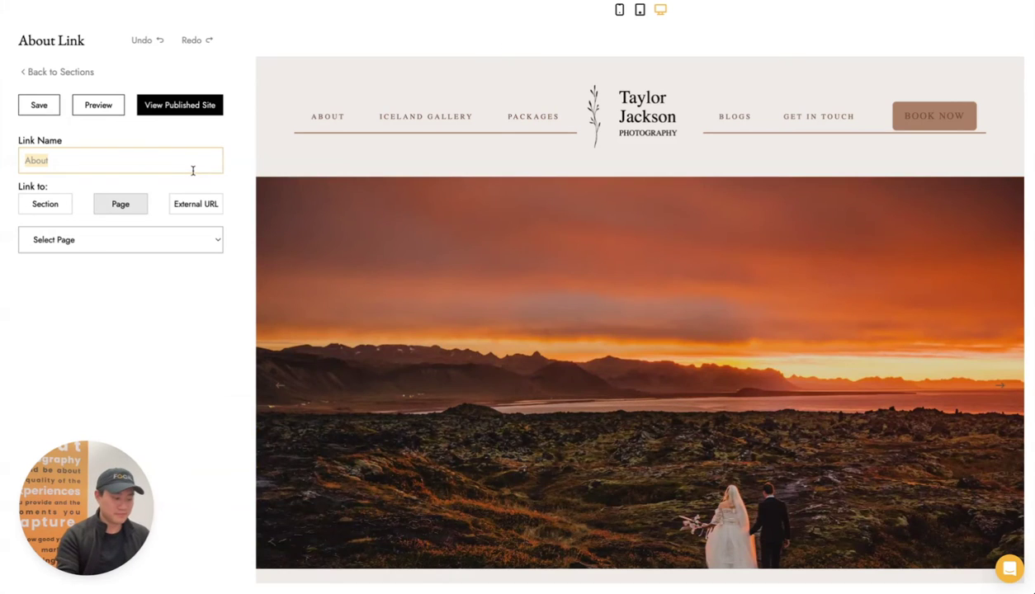
text(Special Offer)
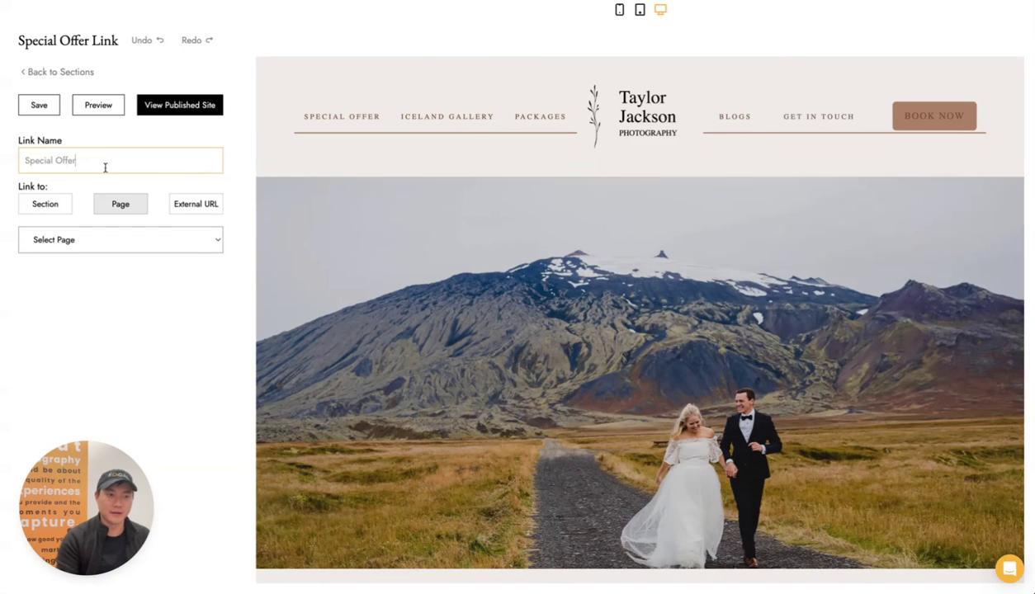
triple_click(104, 164)
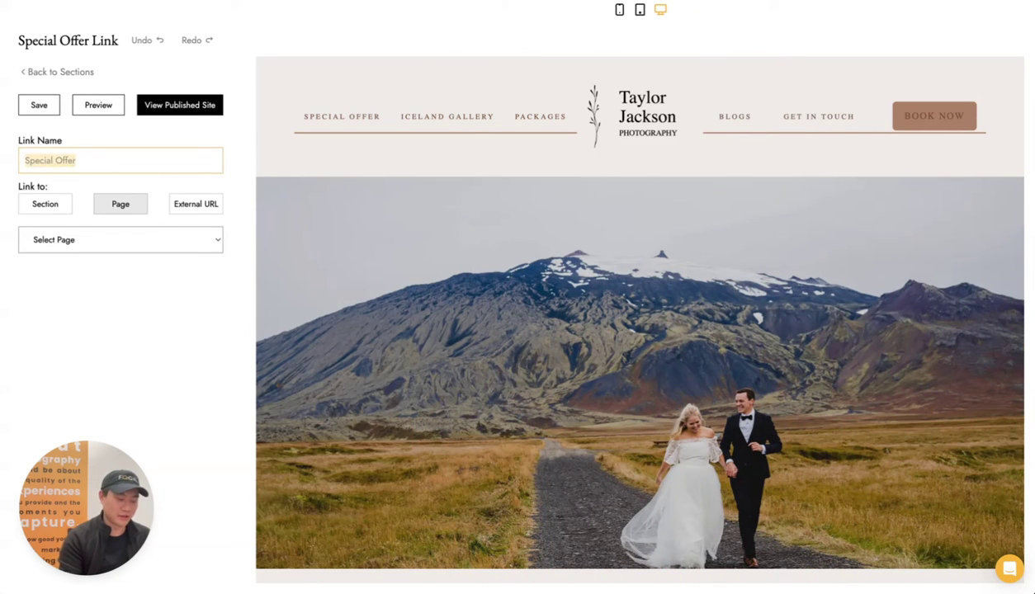
text(Christmas Minis)
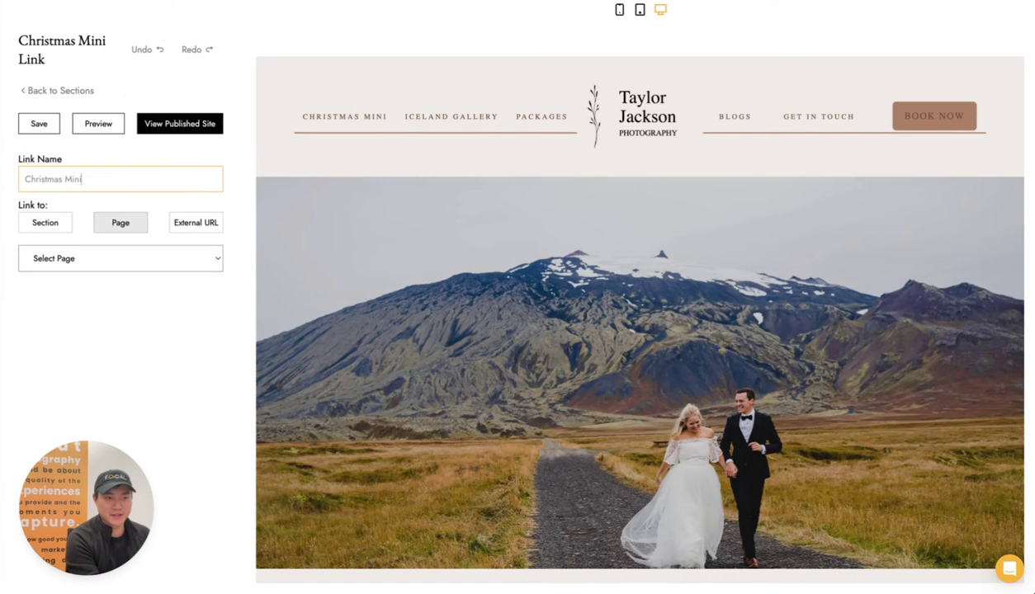
click(107, 268)
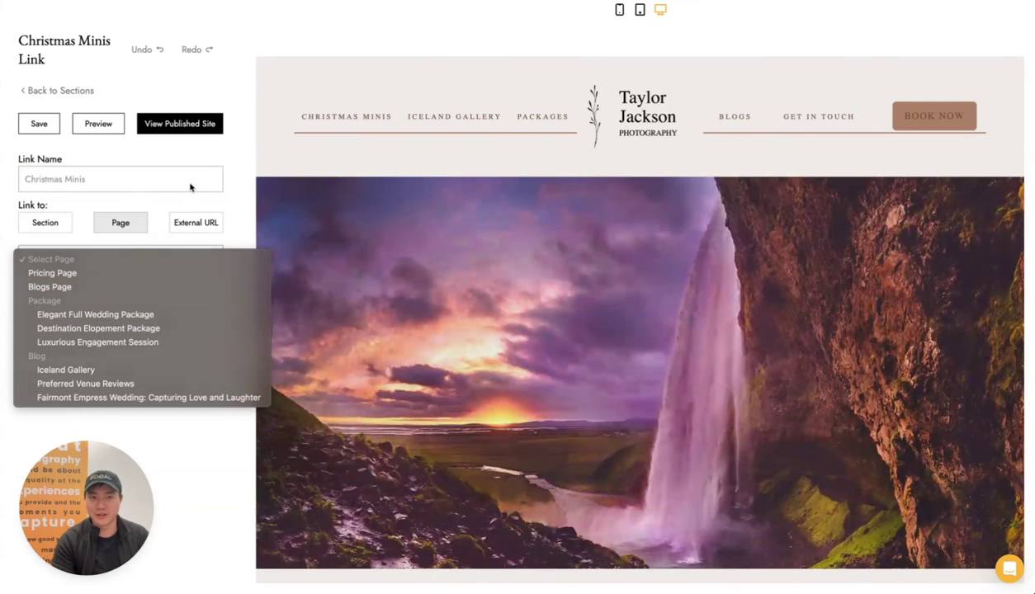
click(191, 188)
Replace the link name with Vendors.
drag(161, 178, 24, 179)
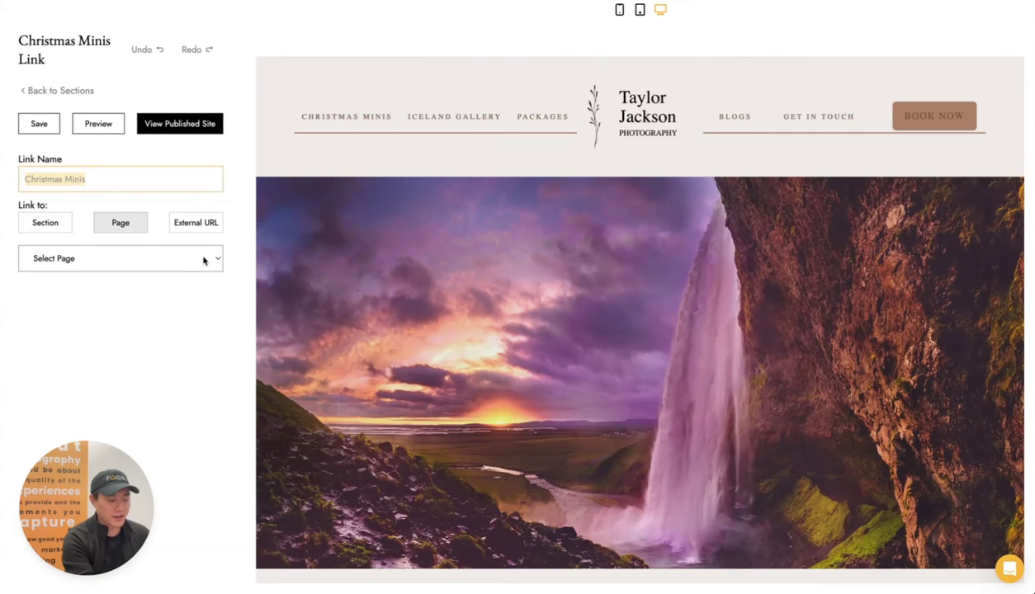
text(Vend)
key(BackSpace)
key(BackSpace)
text(nro)
key(BackSpace)
key(BackSpace)
text(dors)
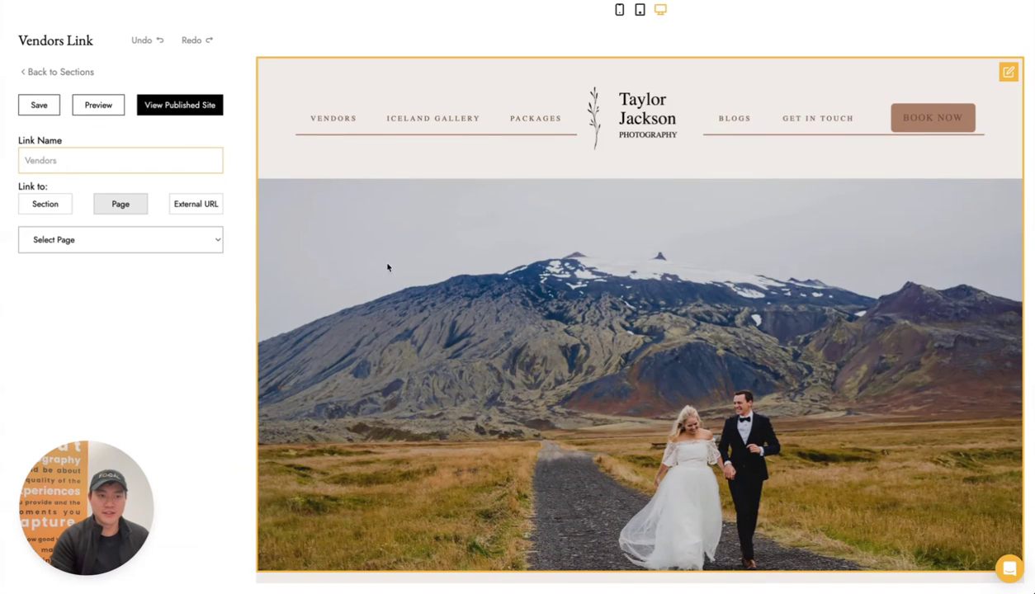
Rename the nav link to 'Preferred Vendors', link it to the Preferred Venue Reviews post, and save.
click(23, 159)
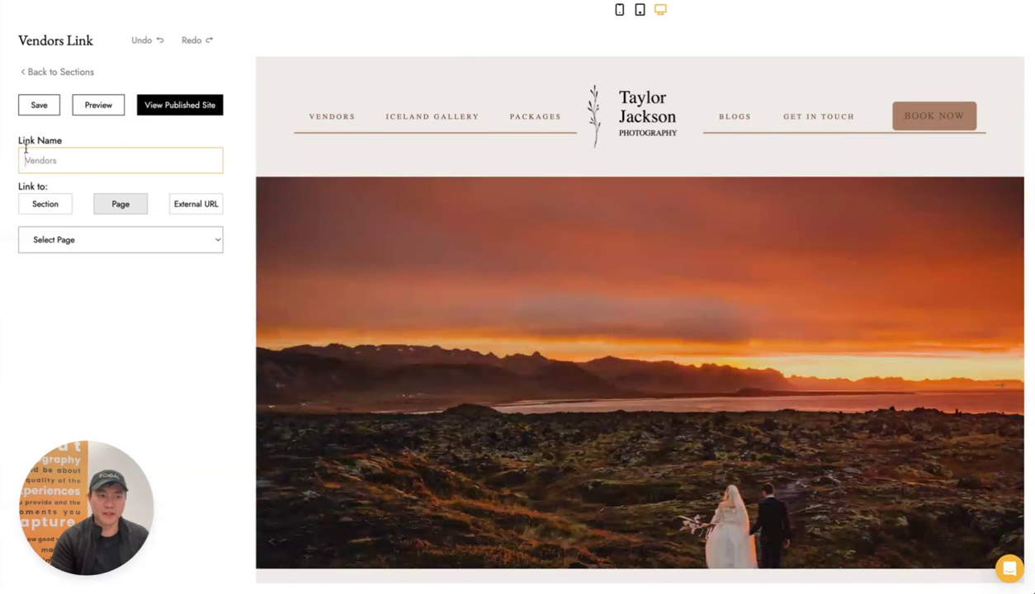
text(Preferred)
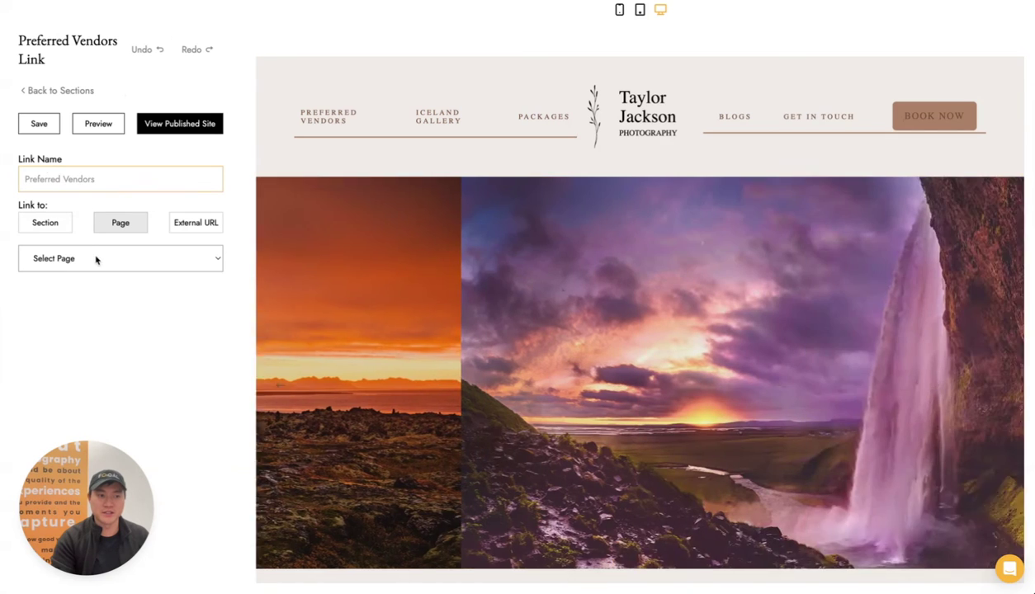
click(95, 258)
click(128, 388)
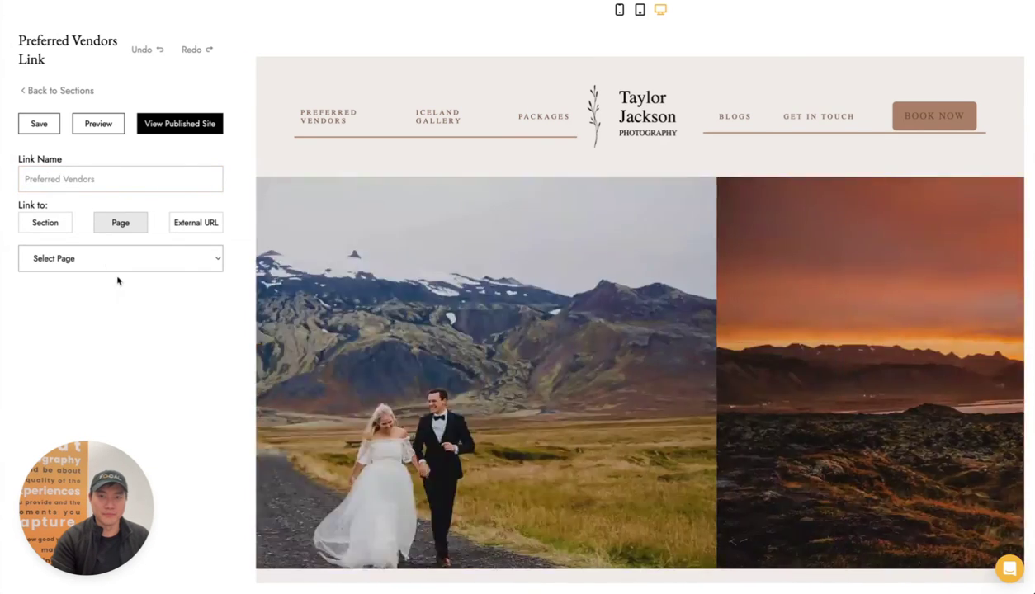
click(118, 262)
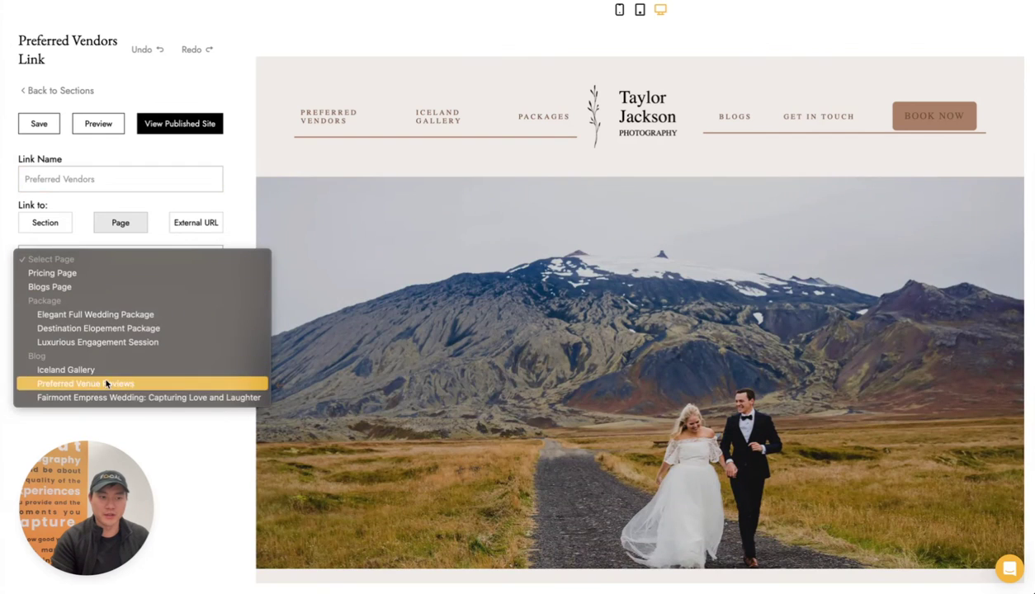
click(75, 251)
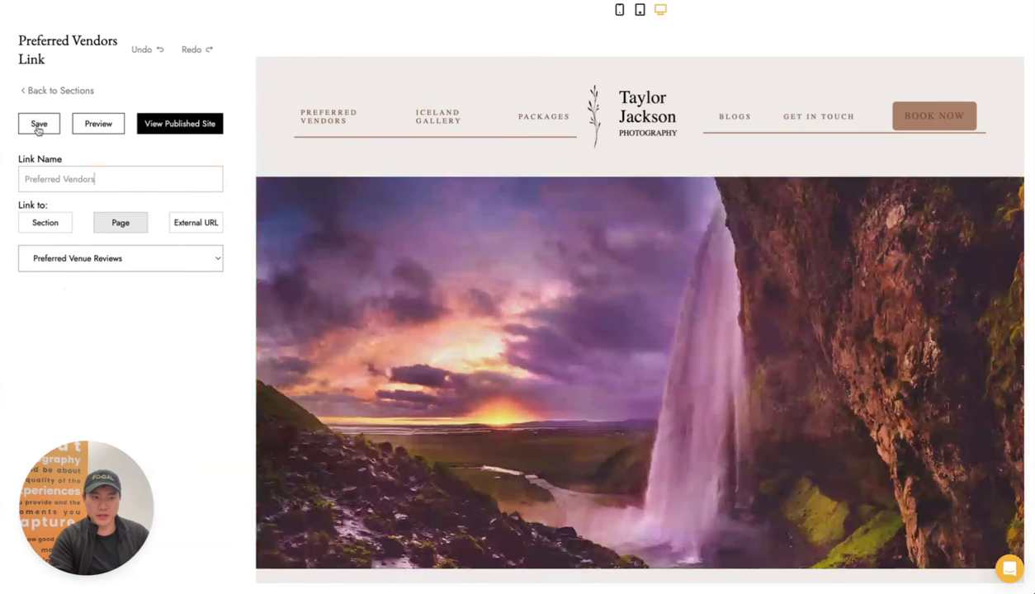
click(38, 124)
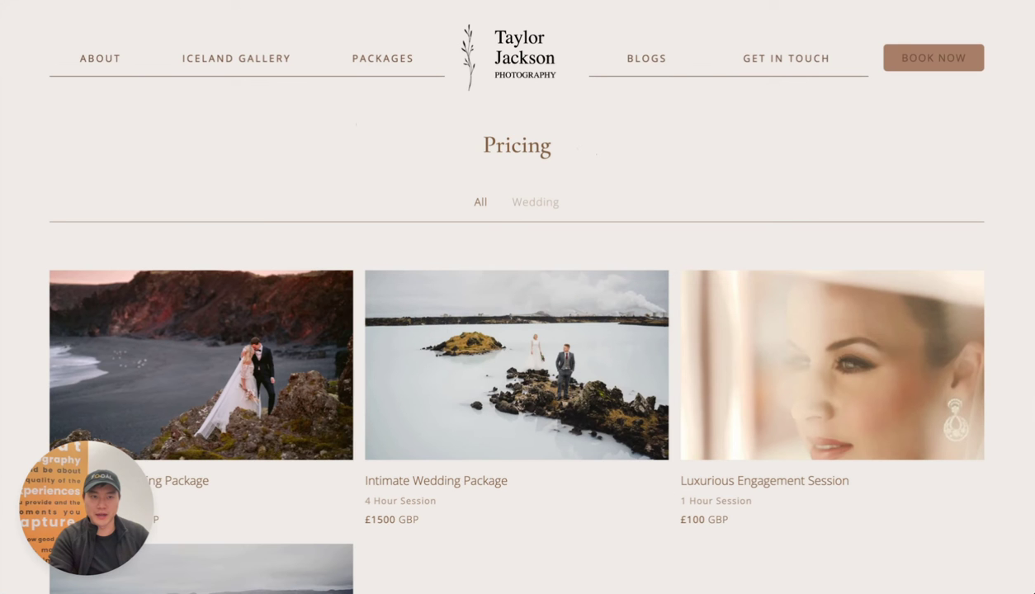
Reload the live site, follow the new PREFERRED VENDORS link, and scroll through the Preferred Venue Reviews post.
click(185, 103)
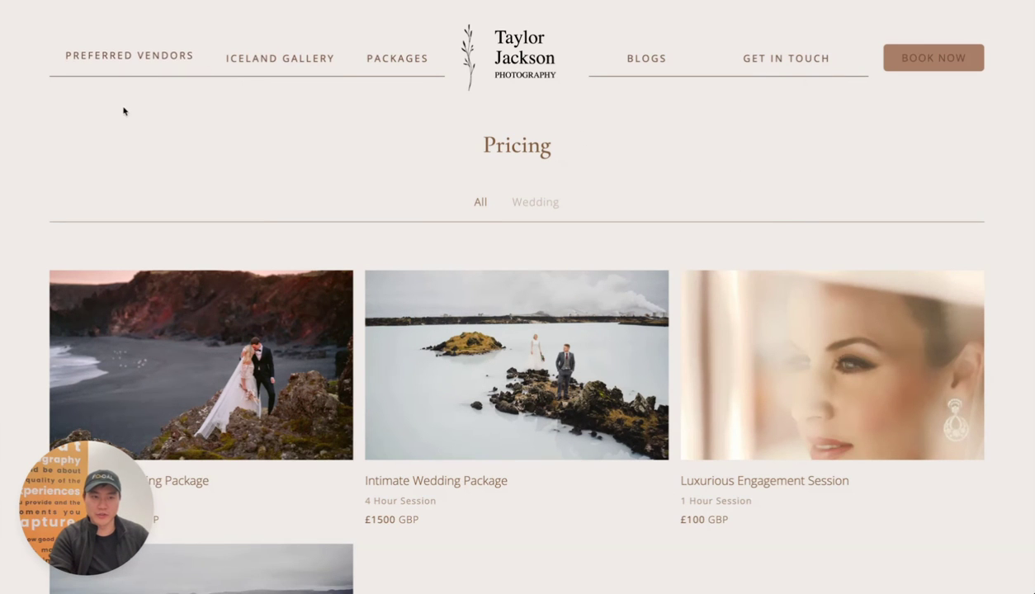
click(100, 58)
scroll(797, 249, down, 5)
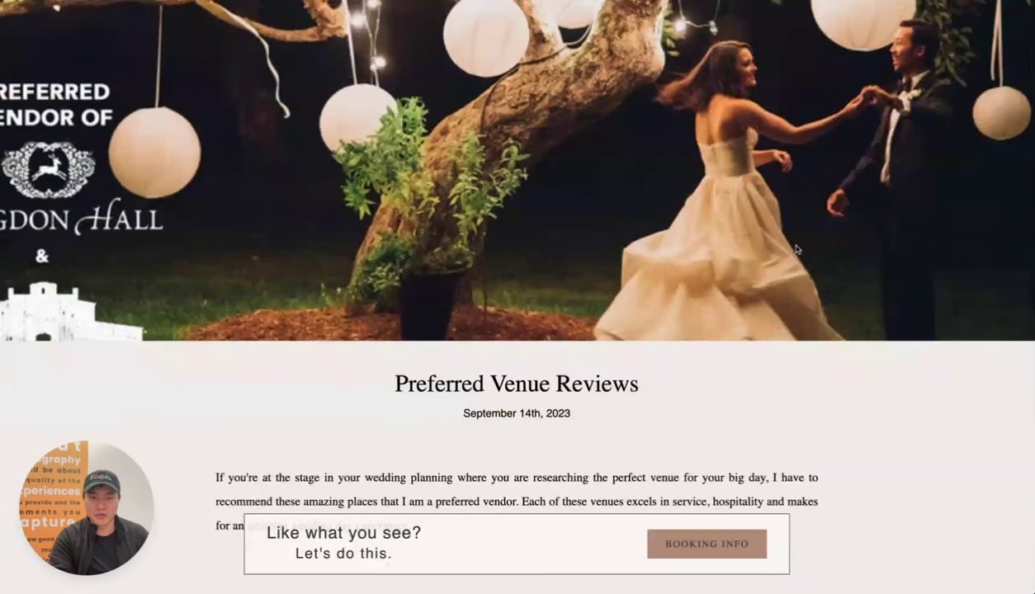
scroll(629, 306, down, 3)
scroll(529, 283, down, 6)
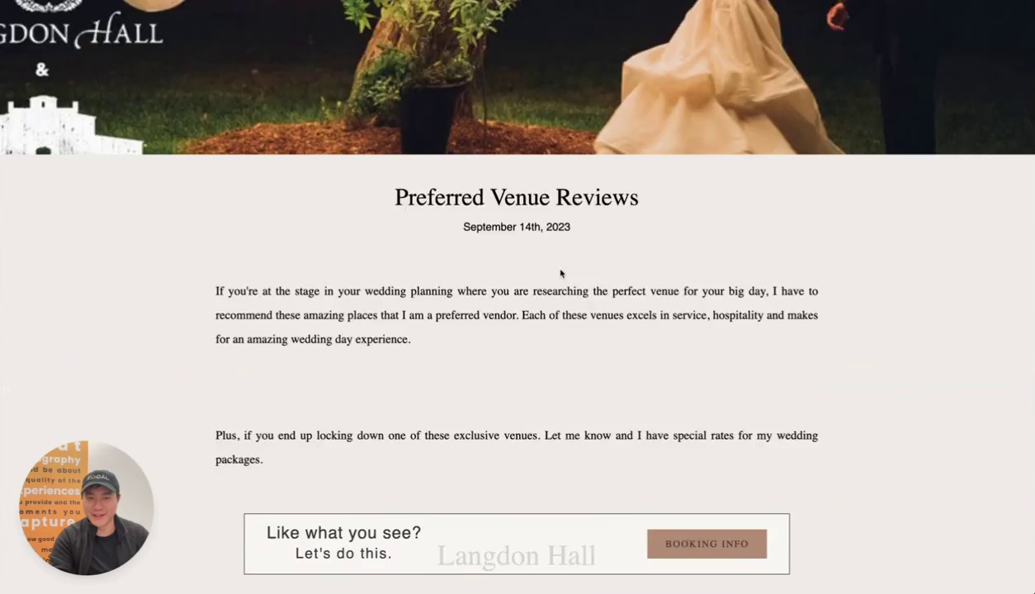
scroll(402, 130, down, 15)
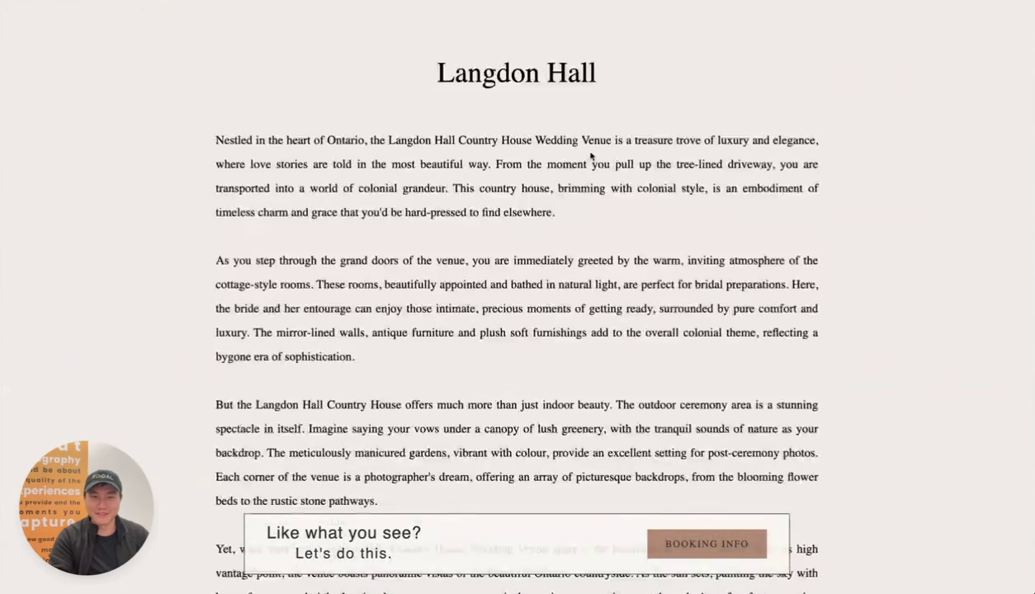
scroll(546, 268, down, 10)
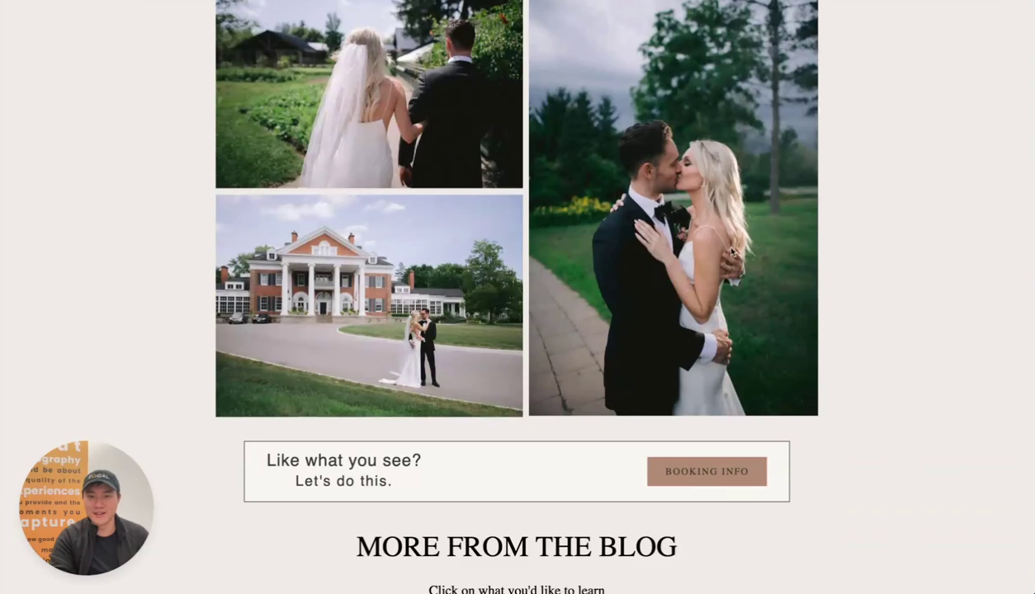
scroll(537, 207, up, 9)
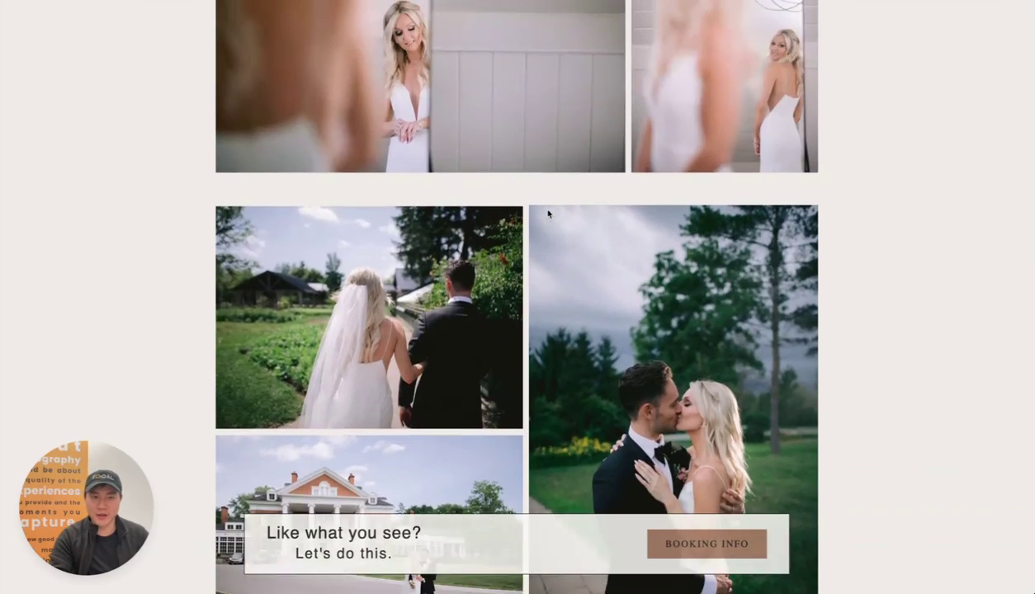
scroll(548, 213, up, 20)
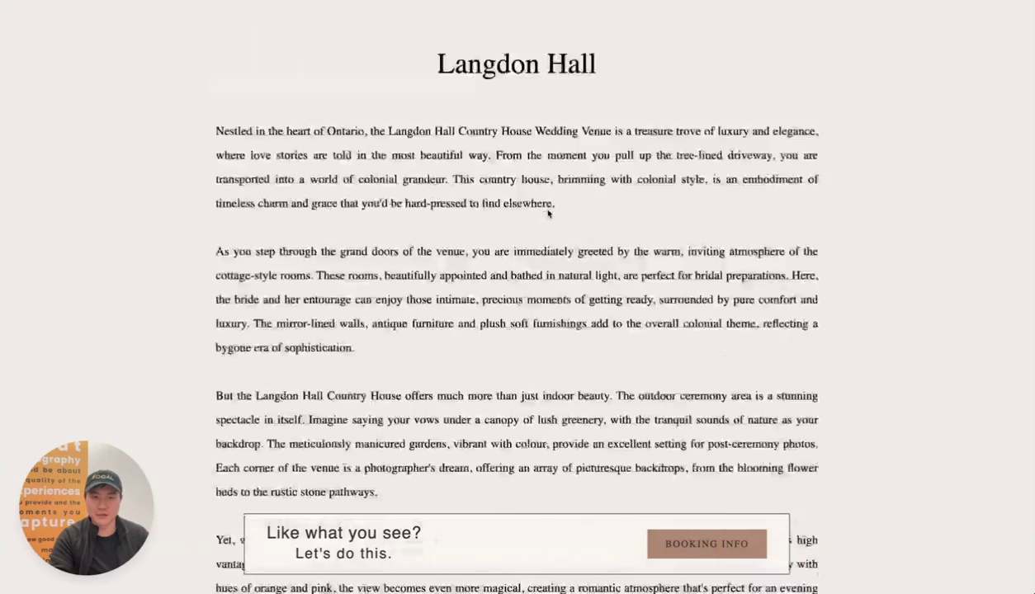
scroll(548, 213, up, 5)
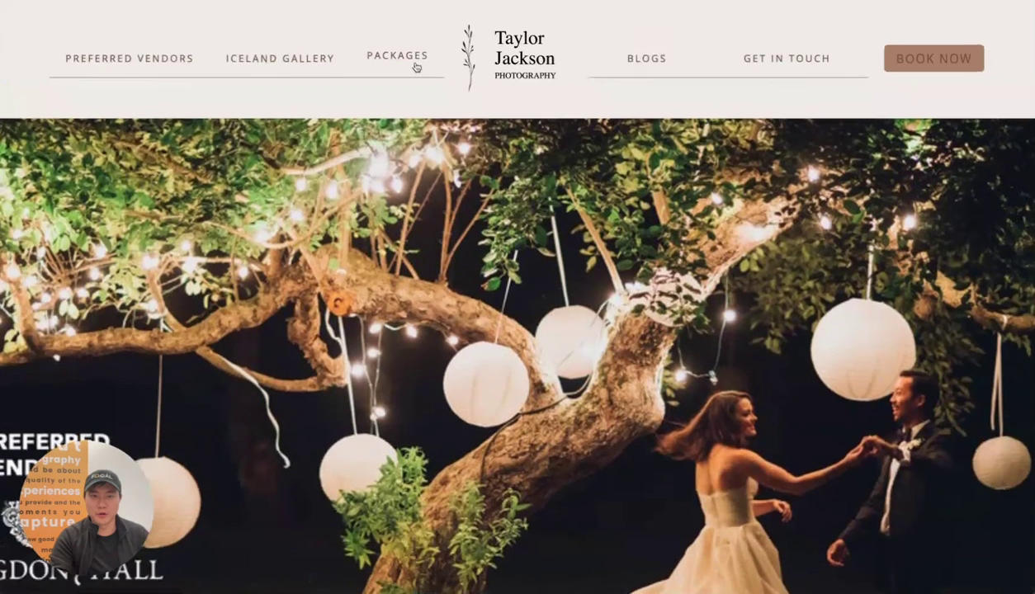